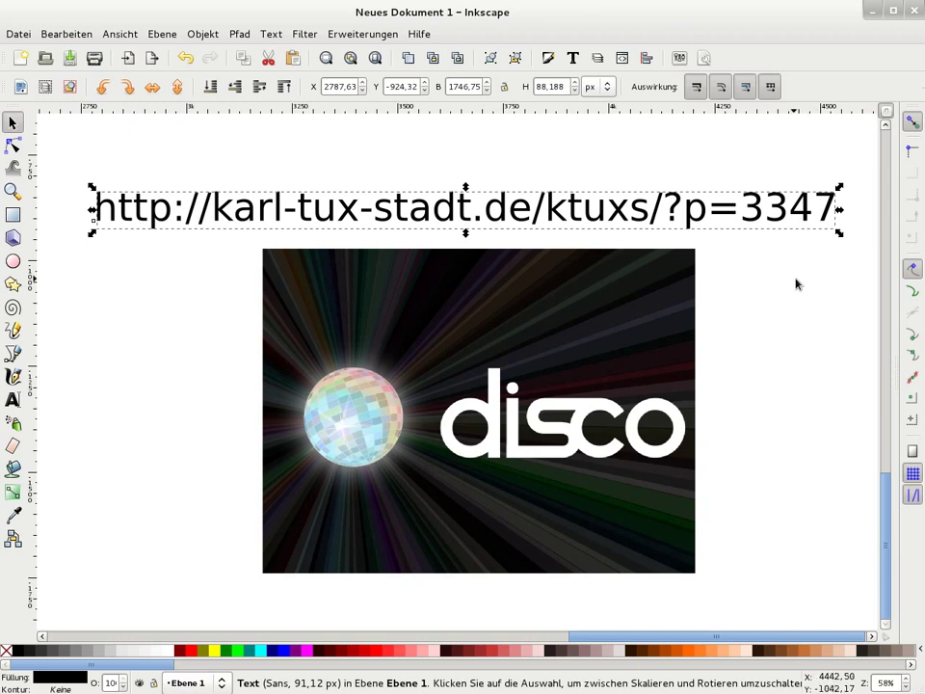
Delete the URL text and the disco image, then open the Erweiterungen › Rendern menu.
key(Delete)
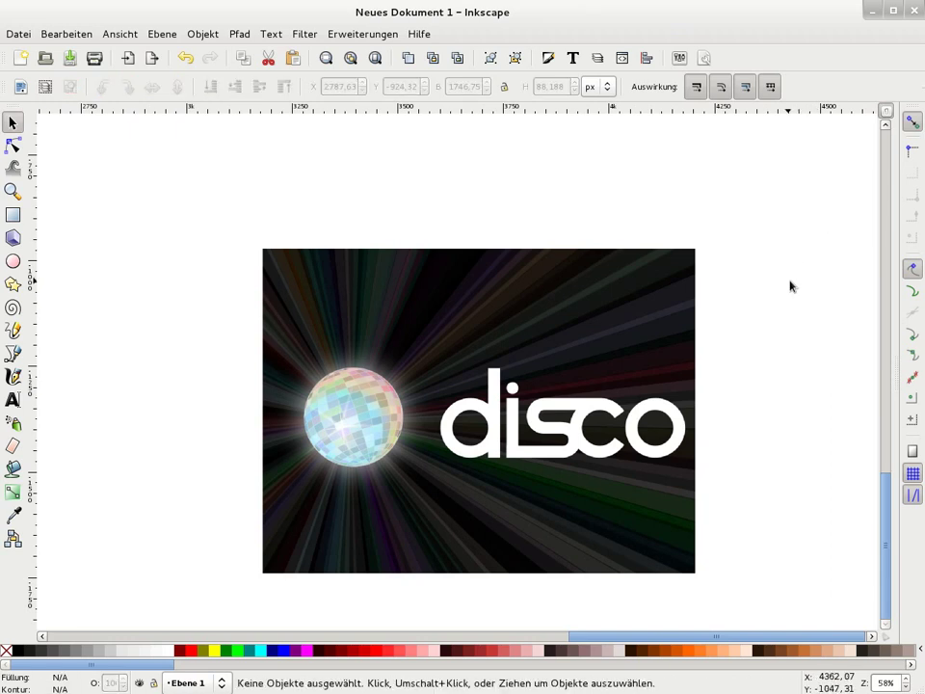
click(693, 290)
key(Delete)
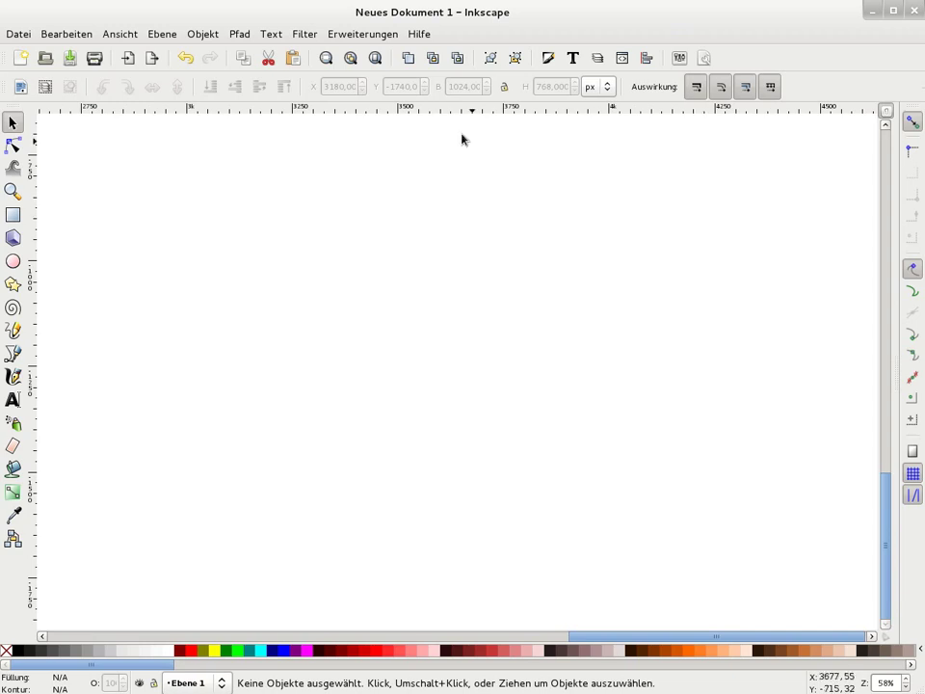
click(364, 35)
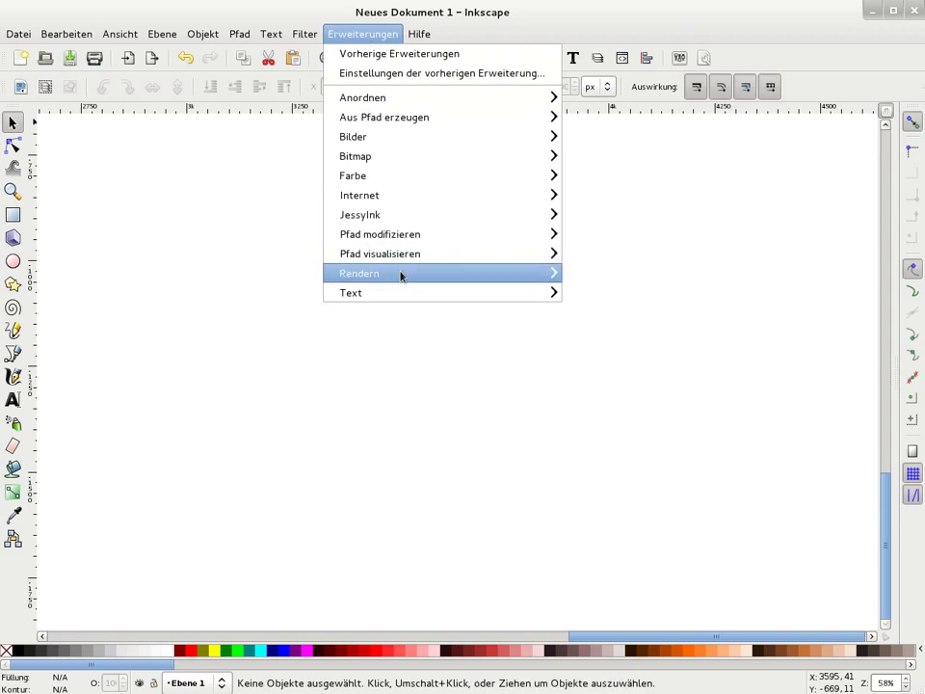
mouse_move(442, 272)
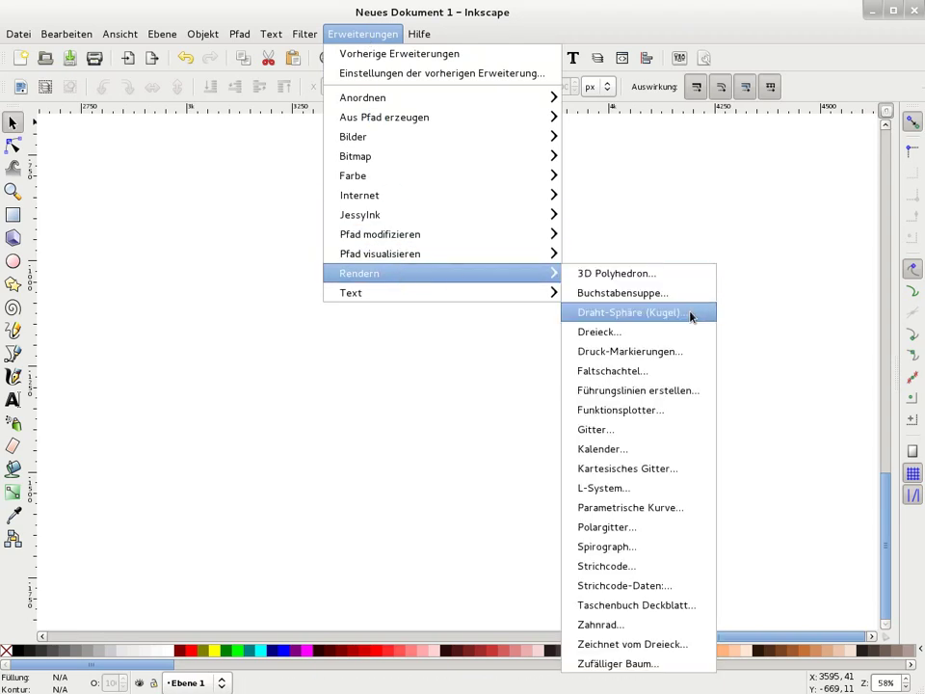
Render a Draht-Sphäre with 19 latitudes, 24 longitudes, tilt -10, rotation 40, radius 100 px.
click(690, 314)
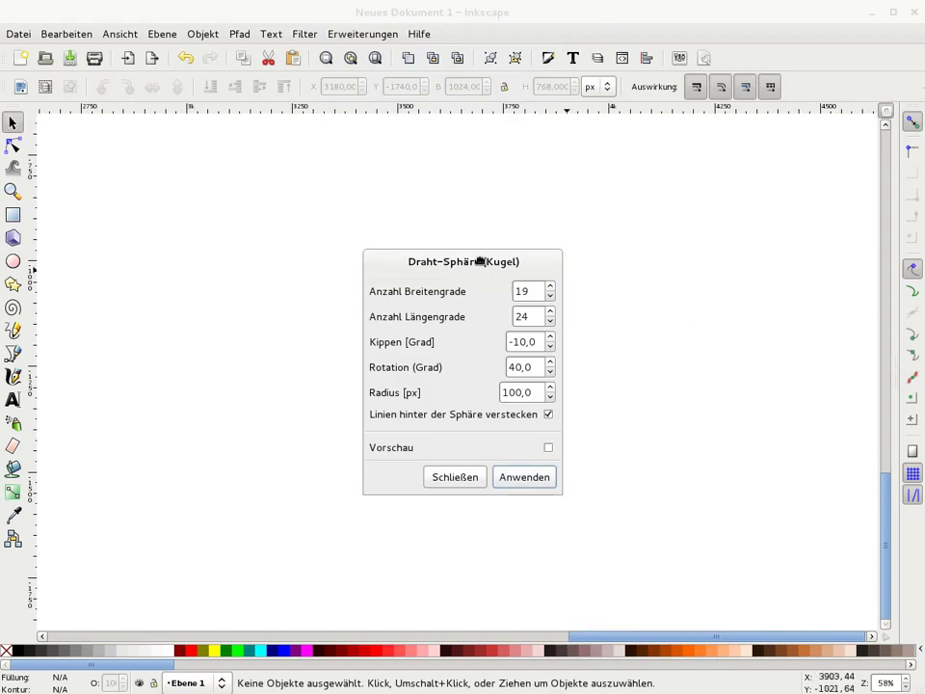
drag(479, 260, 463, 233)
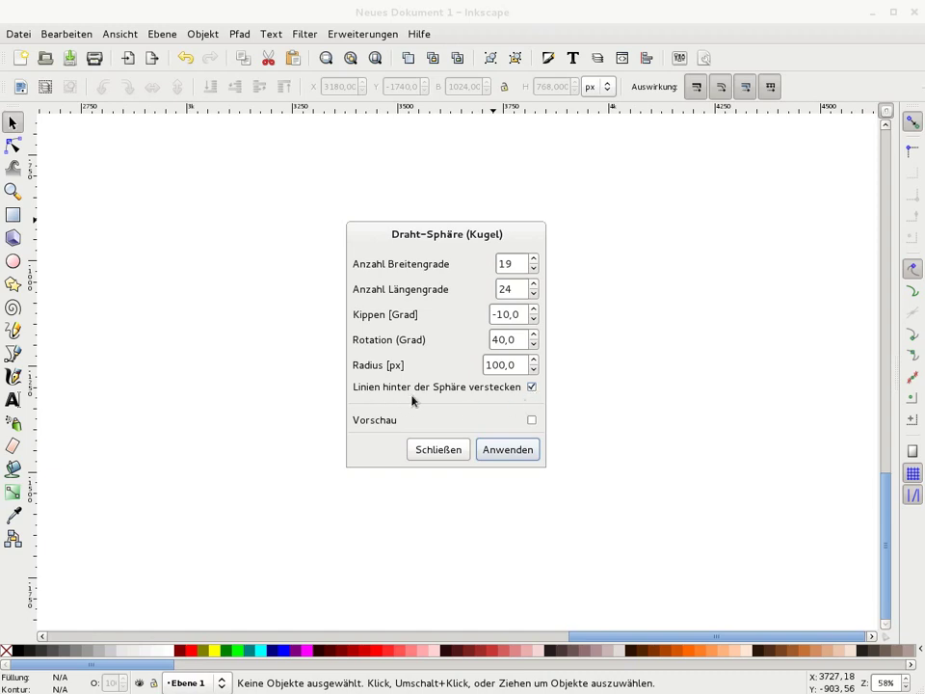
click(500, 453)
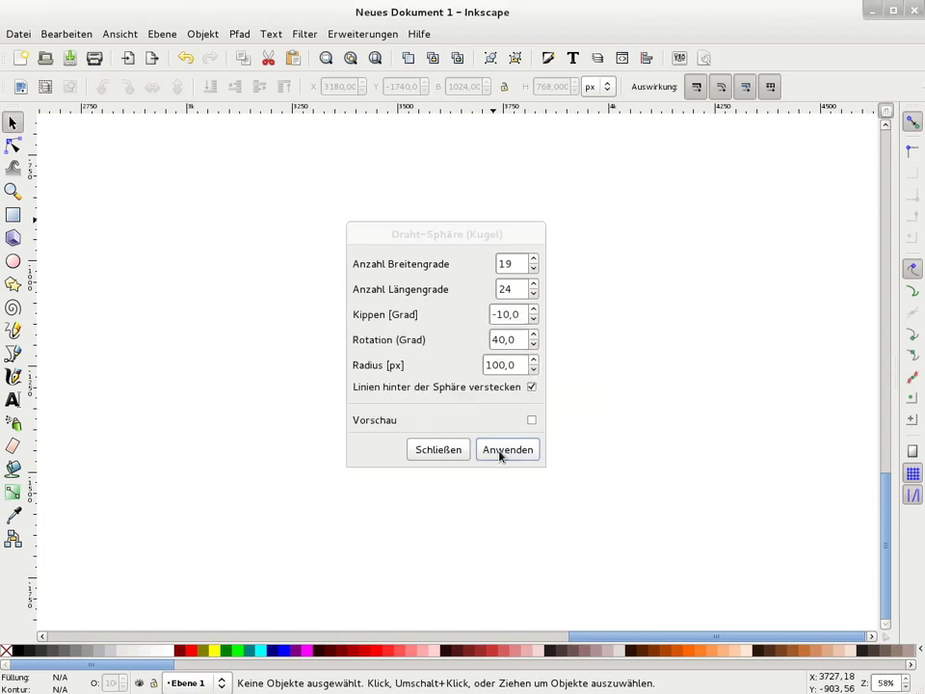
click(418, 459)
Ungroup the wireframe sphere twice and convert its ellipse strokes into filled paths.
key(plus)
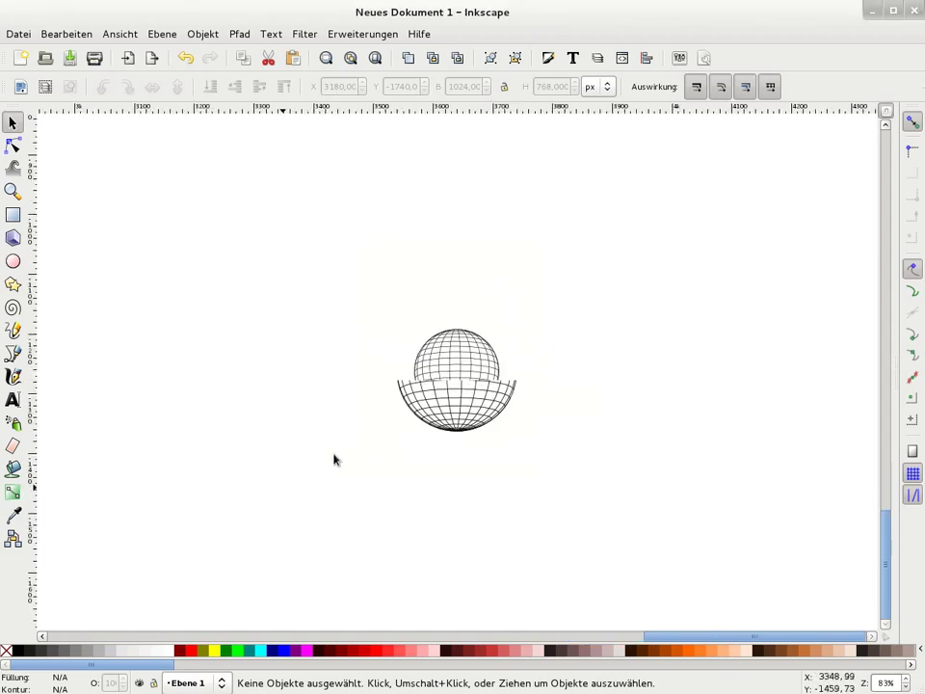
key(plus)
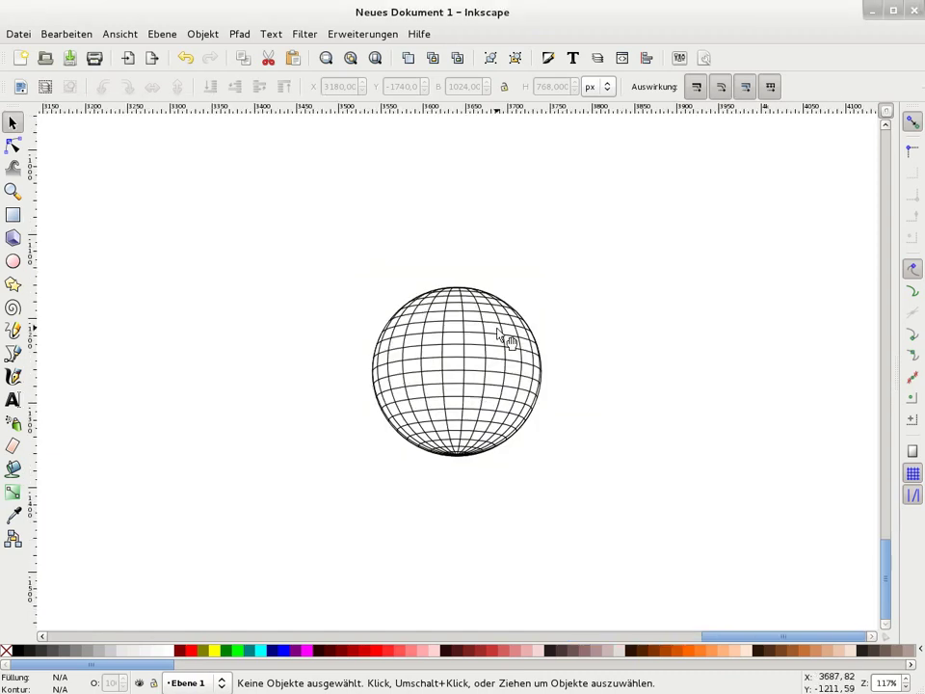
click(489, 342)
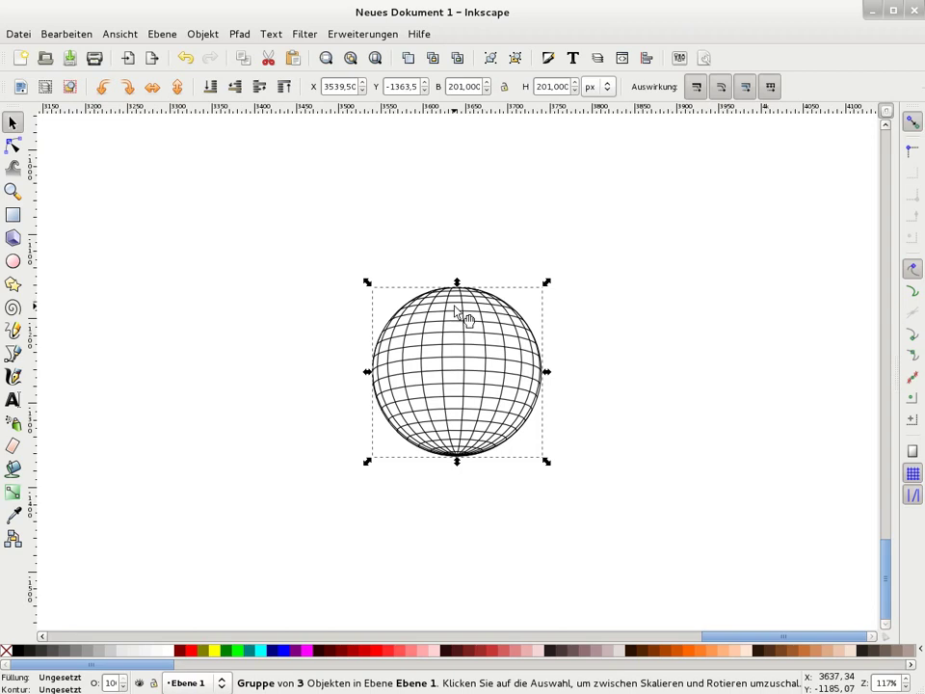
click(517, 59)
click(516, 59)
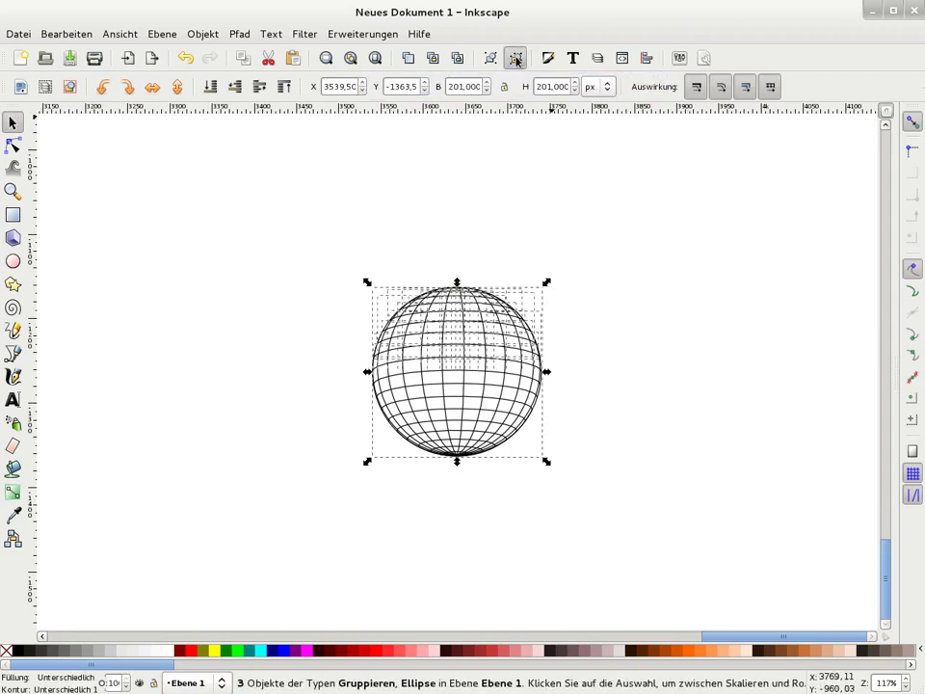
click(237, 36)
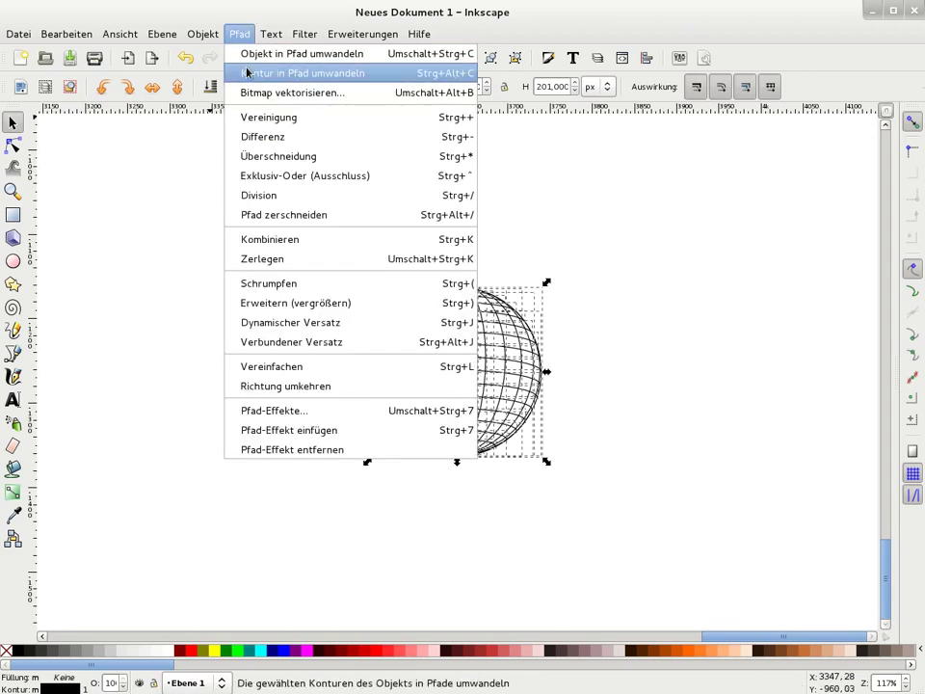
click(248, 73)
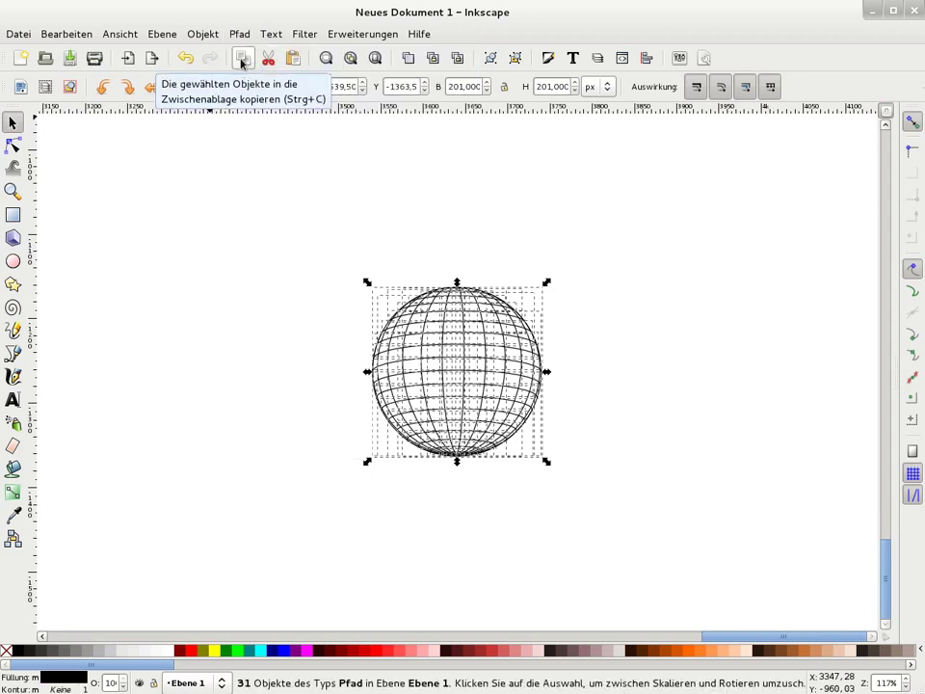
Union all sphere lines into one path, nudge it up, and break it apart.
click(240, 36)
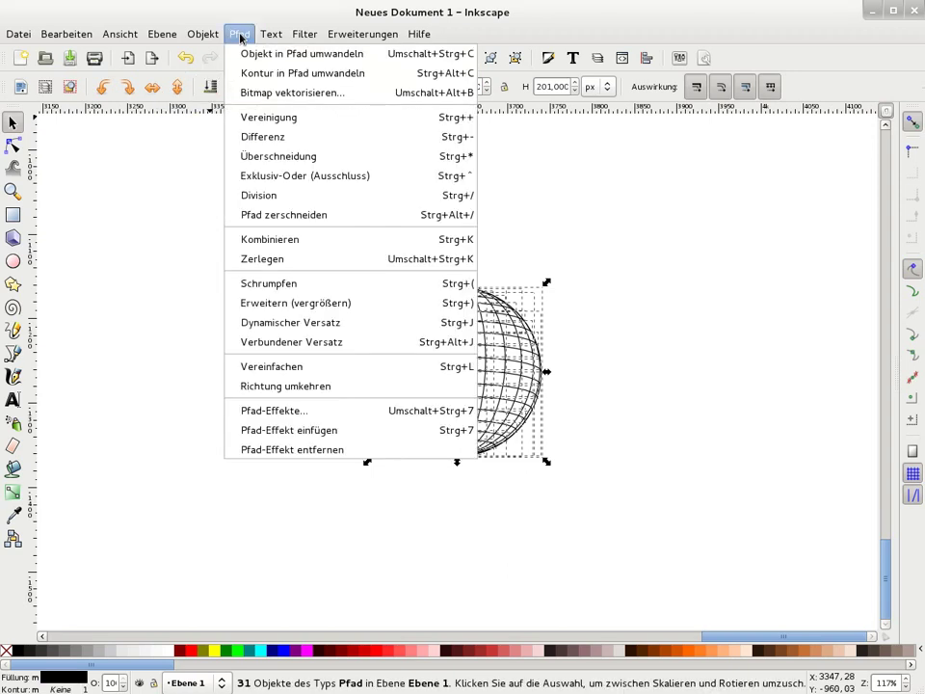
click(259, 119)
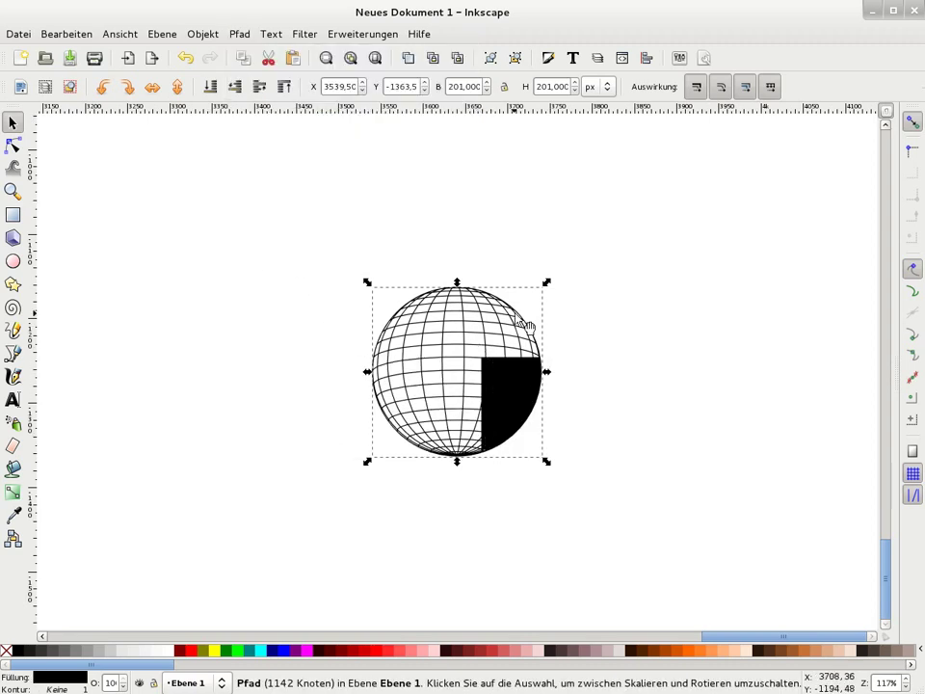
mouse_move(472, 326)
mouse_down()
mouse_move(425, 306)
mouse_move(456, 292)
mouse_up()
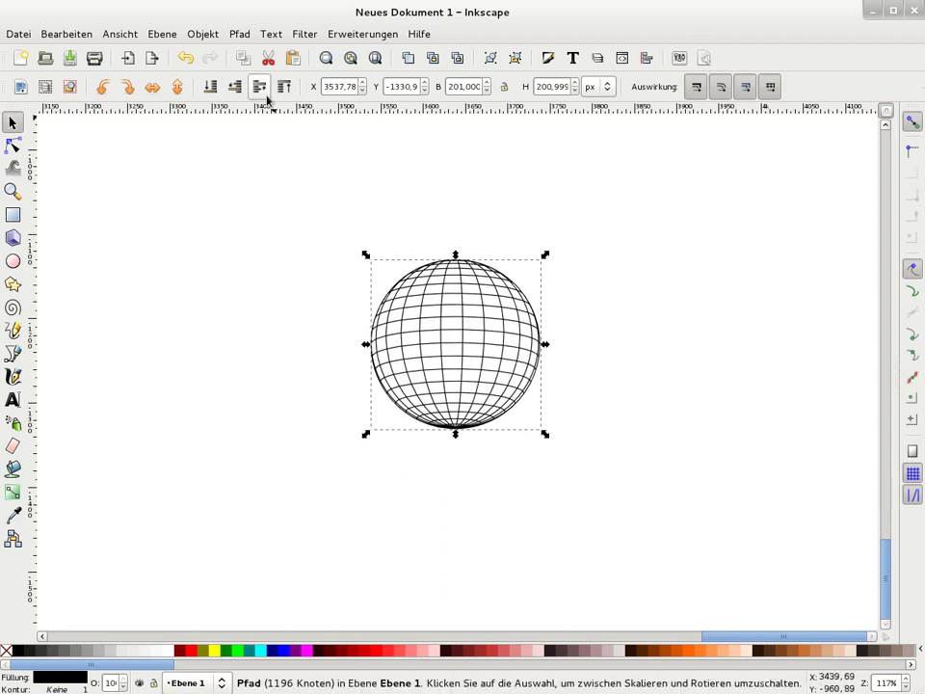
click(240, 35)
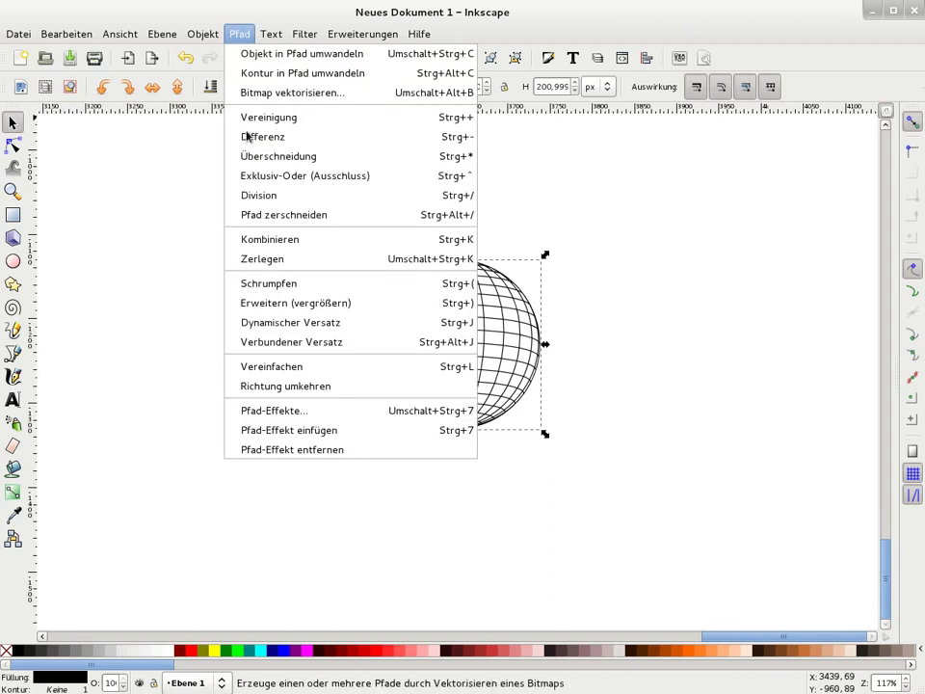
click(276, 259)
Zoom in and inspect the thin slivers along the black circle's right edge.
click(263, 272)
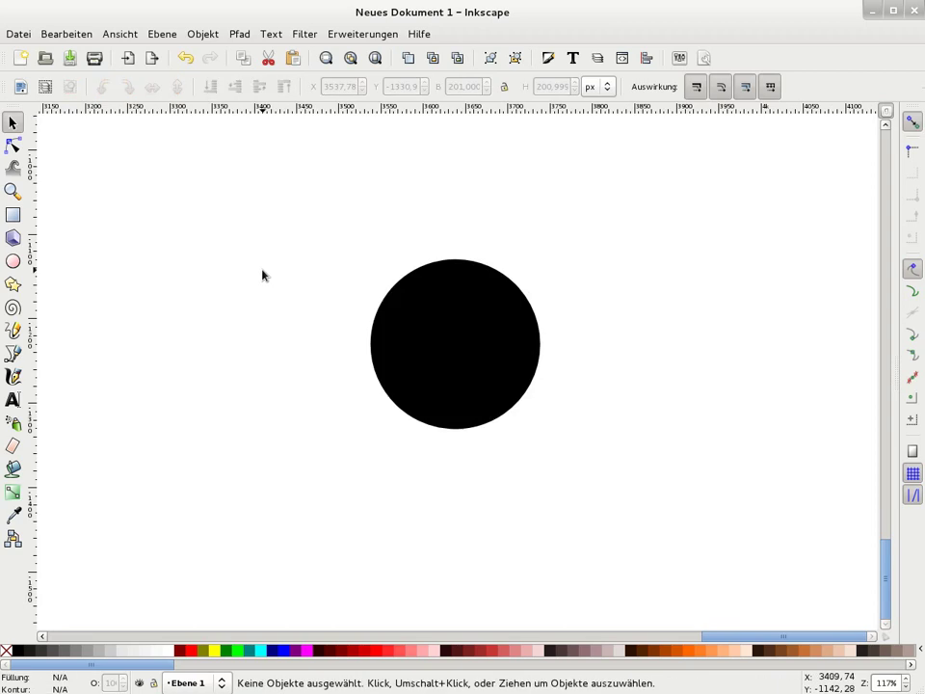
key(plus)
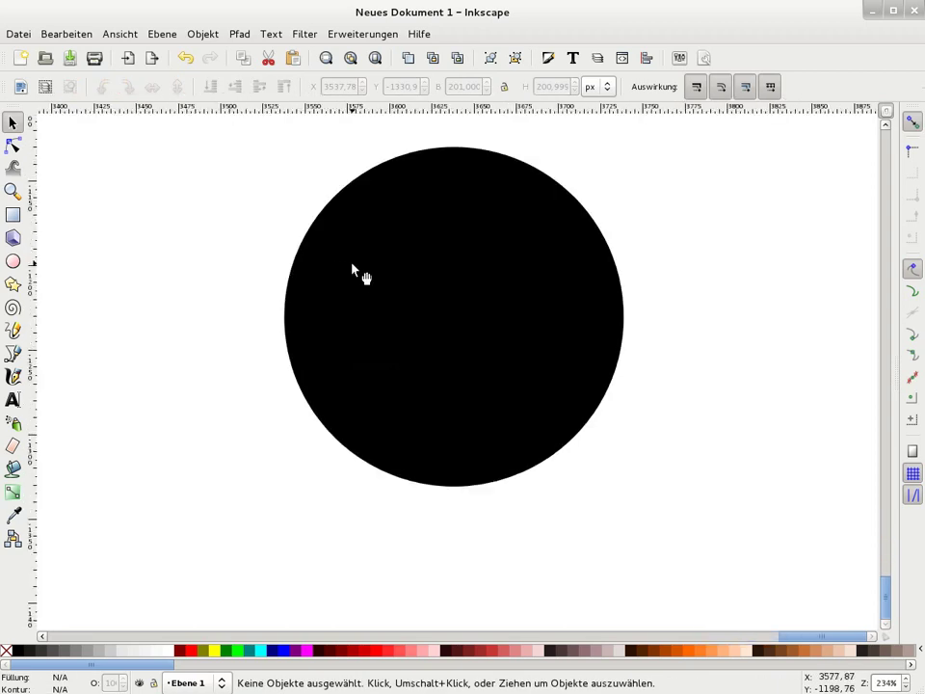
key(plus)
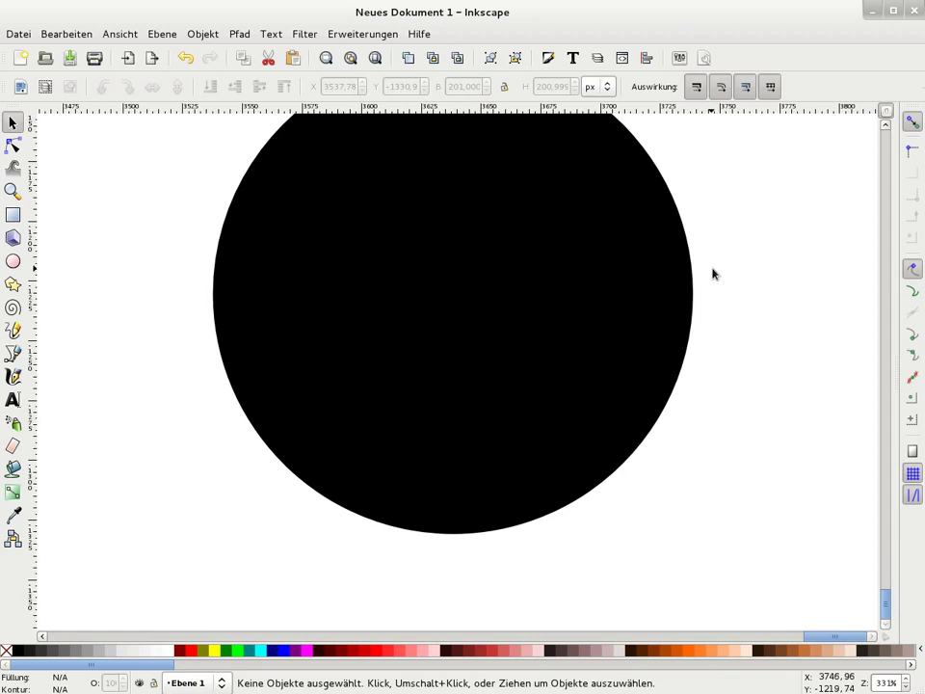
key(plus)
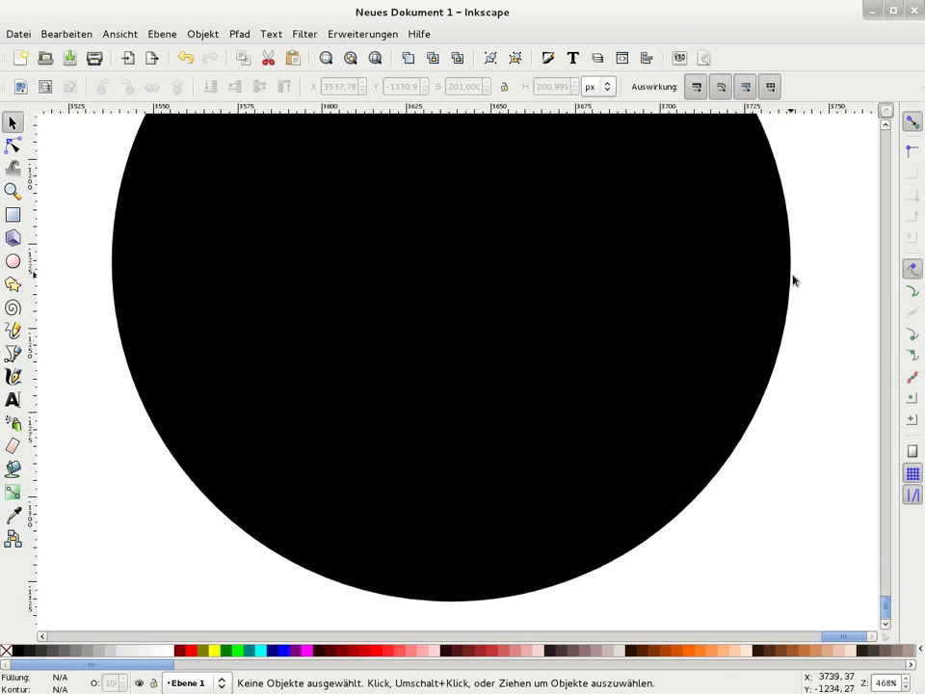
click(793, 281)
key(Delete)
click(792, 280)
click(792, 280)
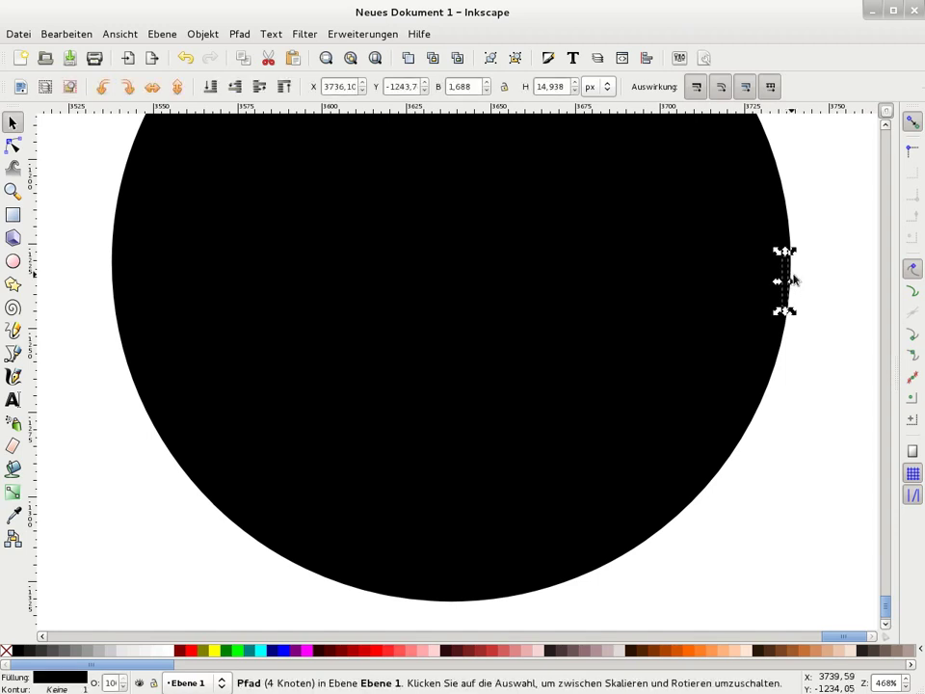
key(Escape)
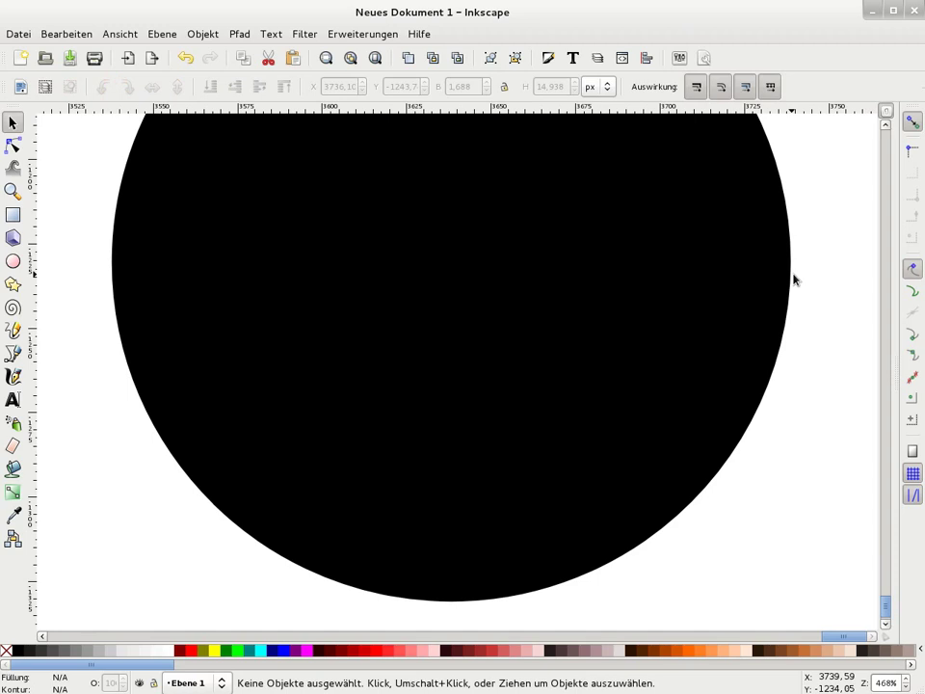
click(798, 282)
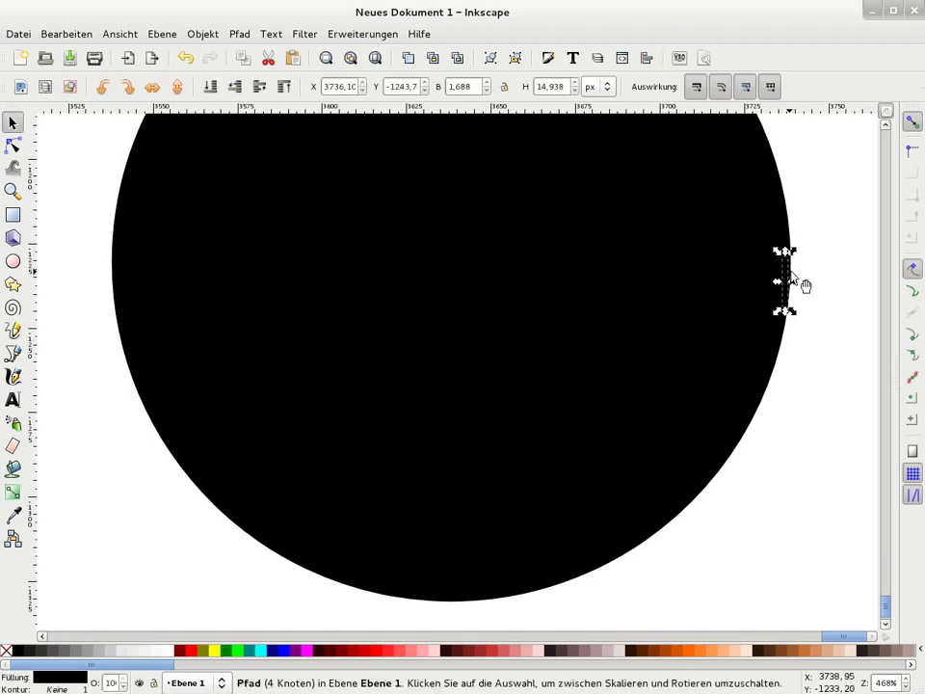
drag(888, 606, 893, 596)
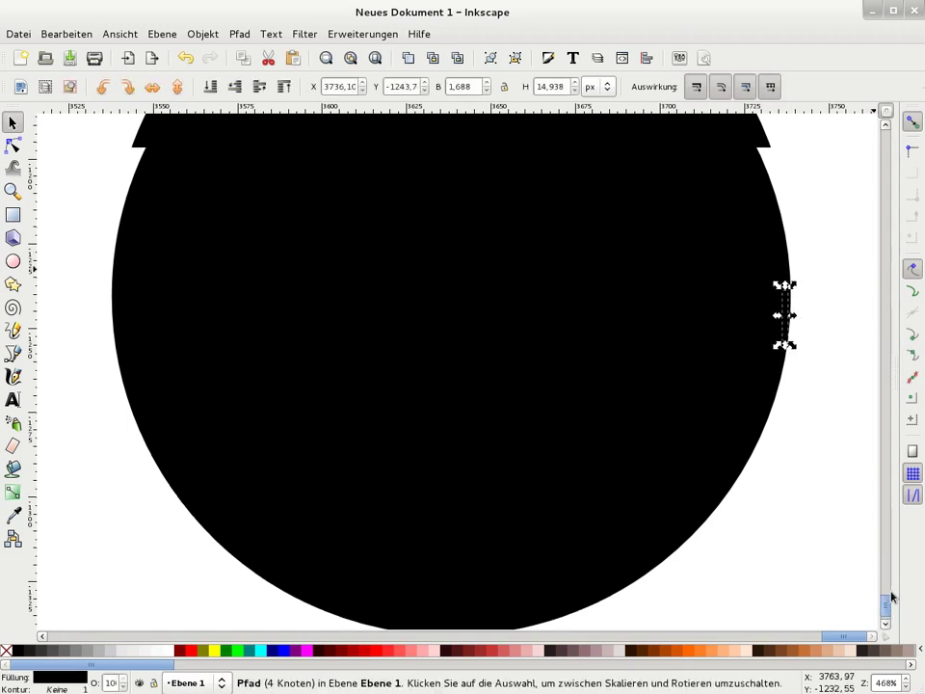
Move the black circle and a duplicate aside to the left, then select the grid tiles.
click(635, 389)
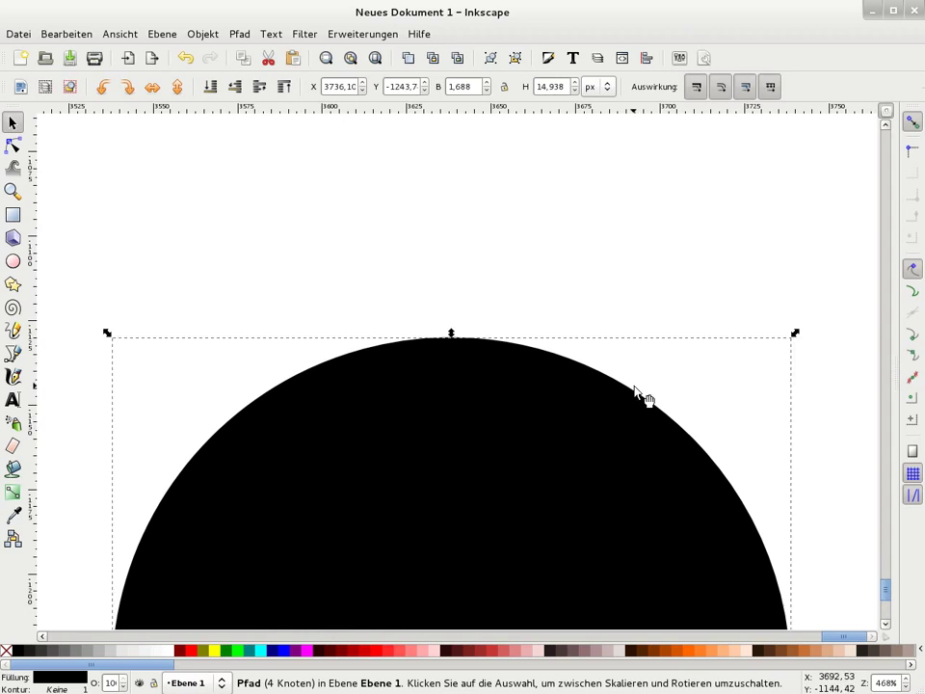
key(minus)
key(minus)
key(minus)
key(minus)
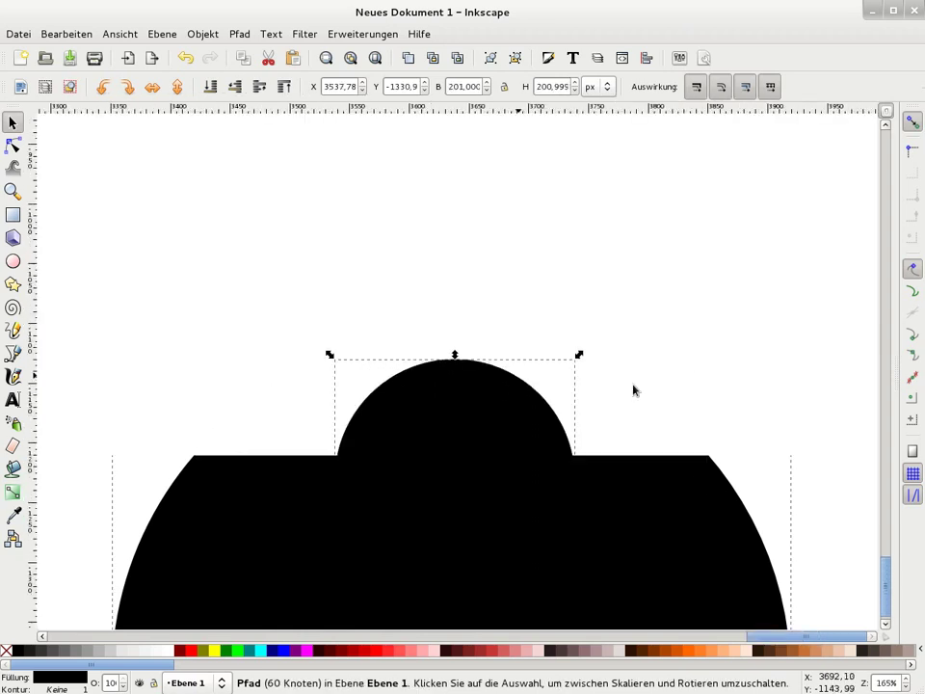
mouse_move(420, 390)
mouse_down()
mouse_move(399, 389)
mouse_move(392, 419)
mouse_move(220, 412)
mouse_up()
click(345, 251)
click(232, 434)
key(ctrl+d)
mouse_move(241, 423)
mouse_down()
mouse_move(183, 304)
mouse_move(118, 229)
mouse_up()
drag(265, 458, 138, 386)
drag(304, 311, 484, 513)
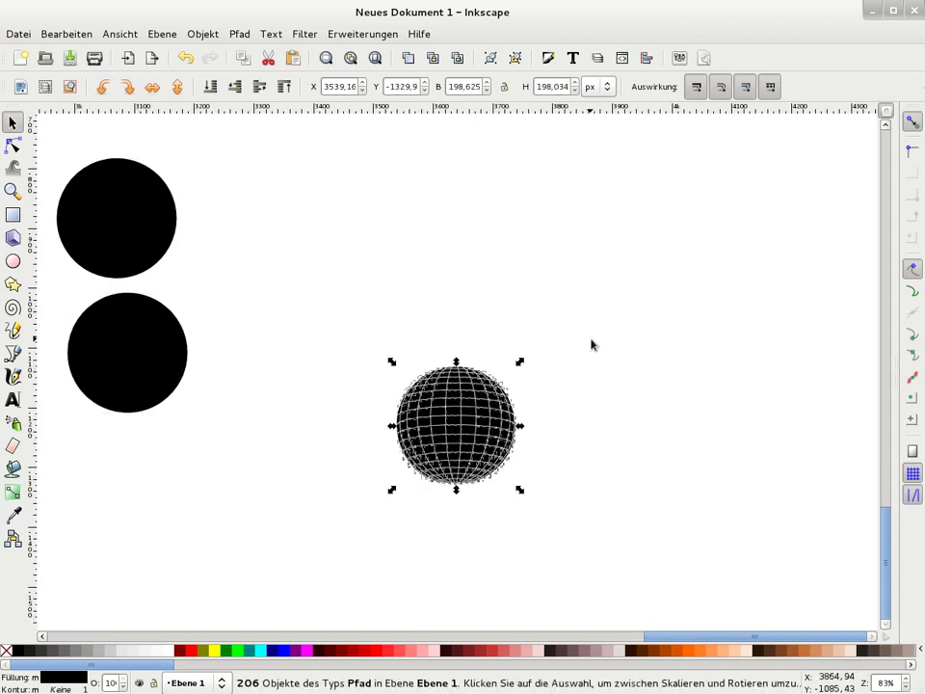
Randomize the 206 tiles' hue, saturation and lightness for a multicoloured disco ball.
click(382, 37)
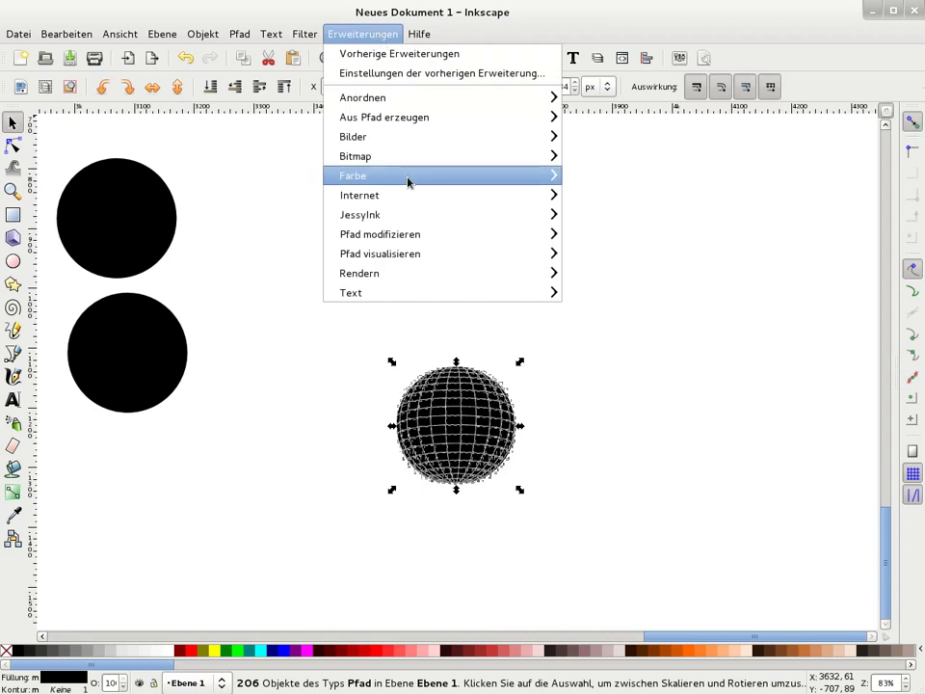
mouse_move(353, 175)
click(632, 530)
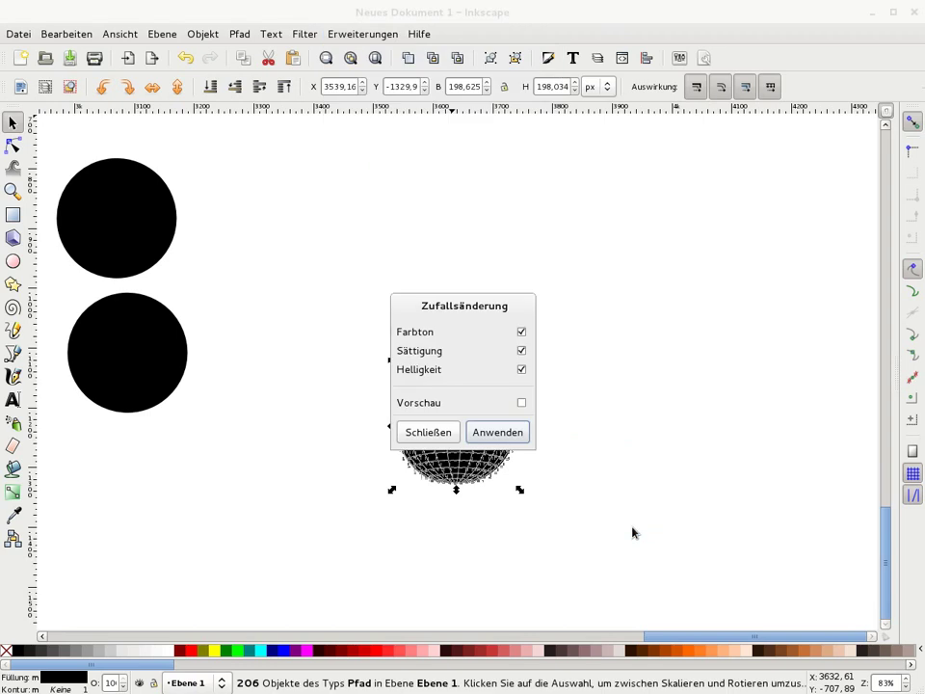
drag(459, 305, 571, 204)
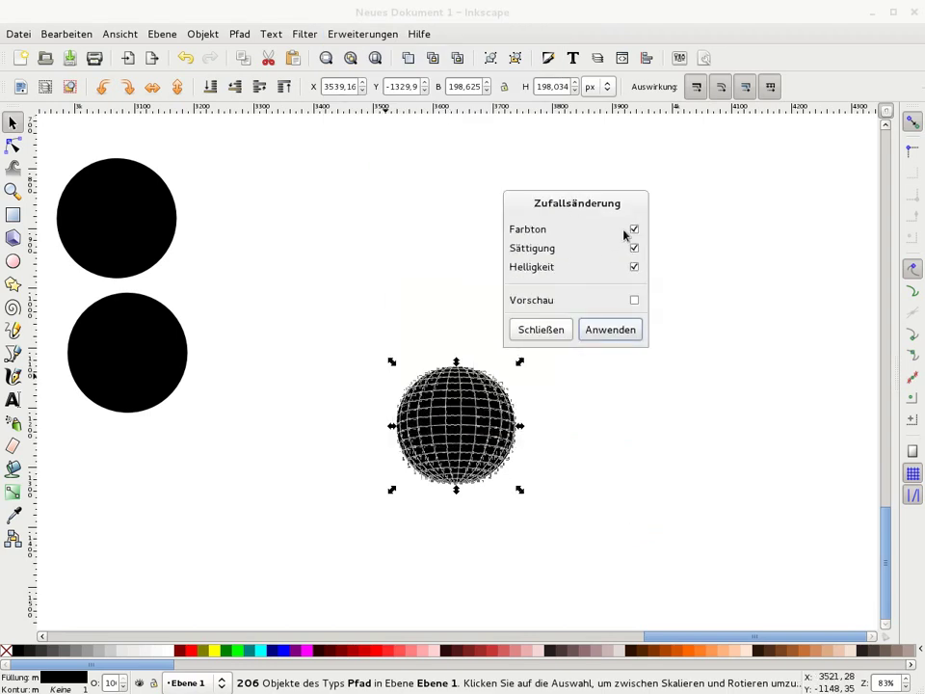
click(611, 331)
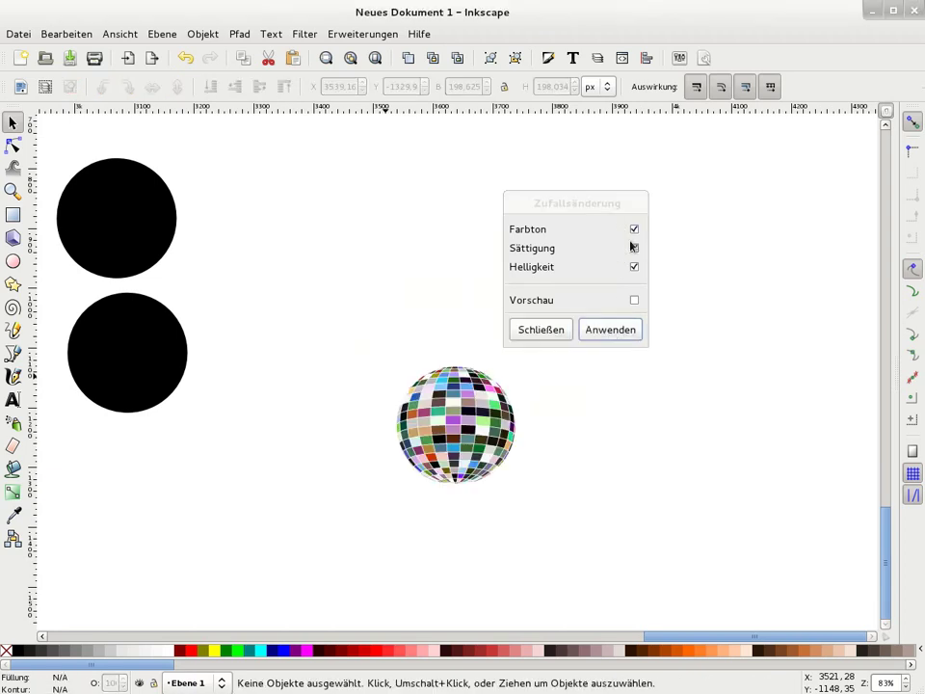
click(533, 331)
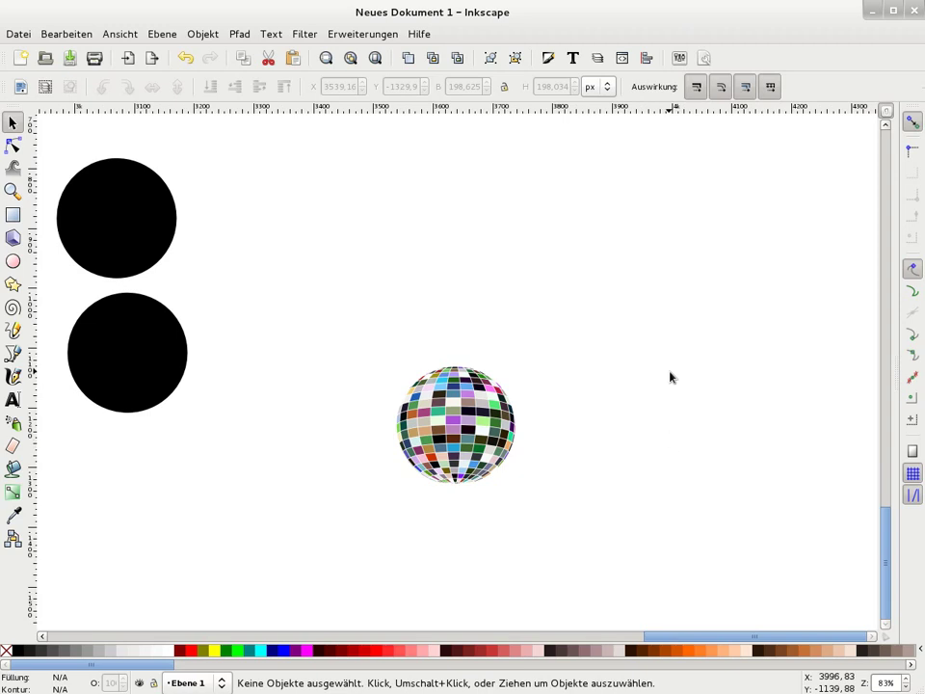
drag(641, 282, 318, 554)
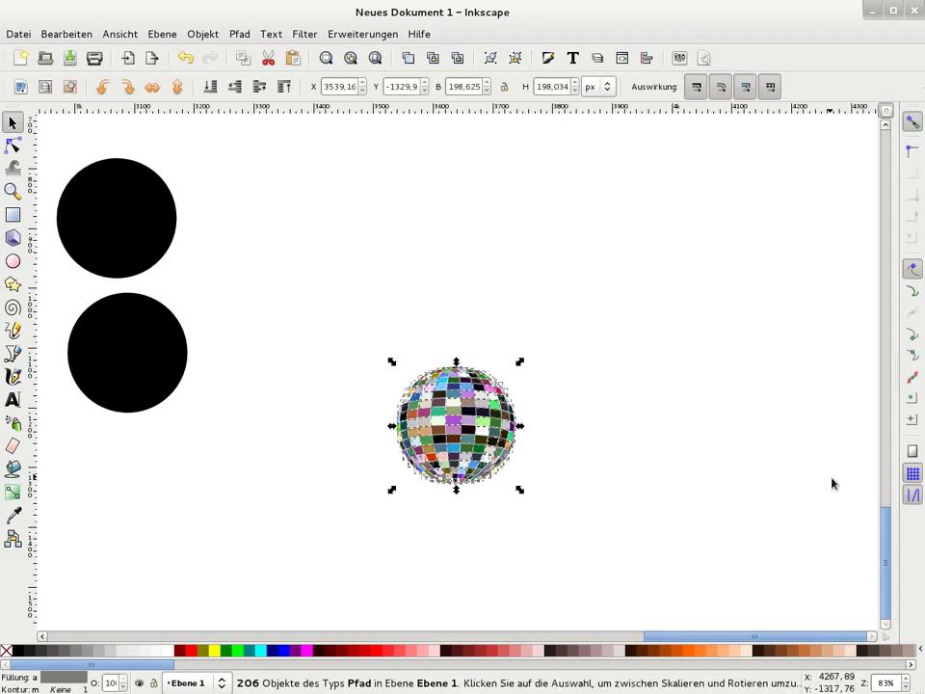
Group the 206 tiles and fill the second circle, moved beside the ball, light grey.
click(490, 59)
drag(140, 373, 302, 441)
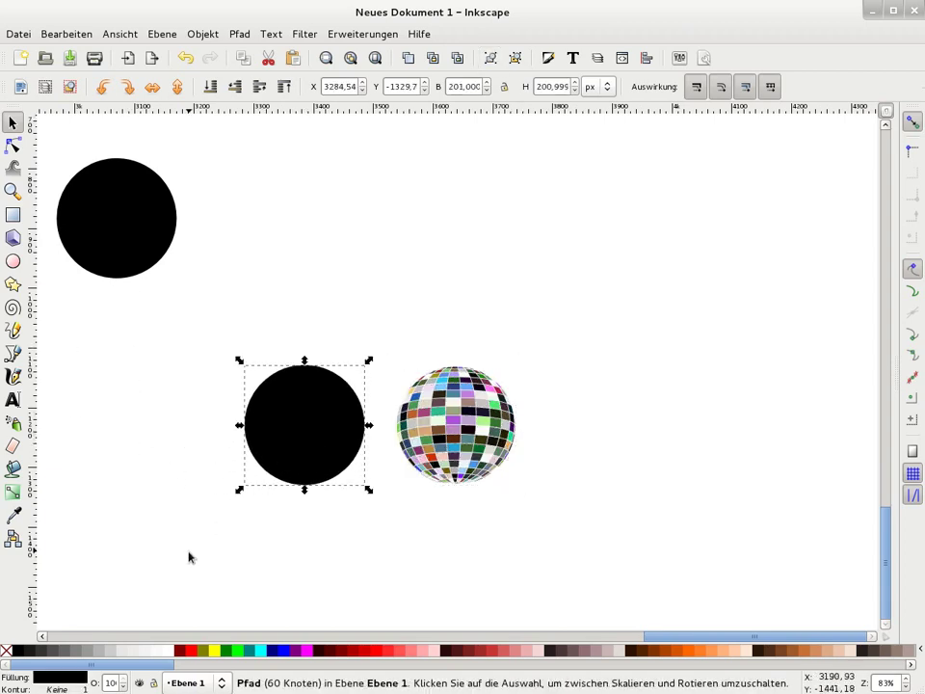
click(111, 654)
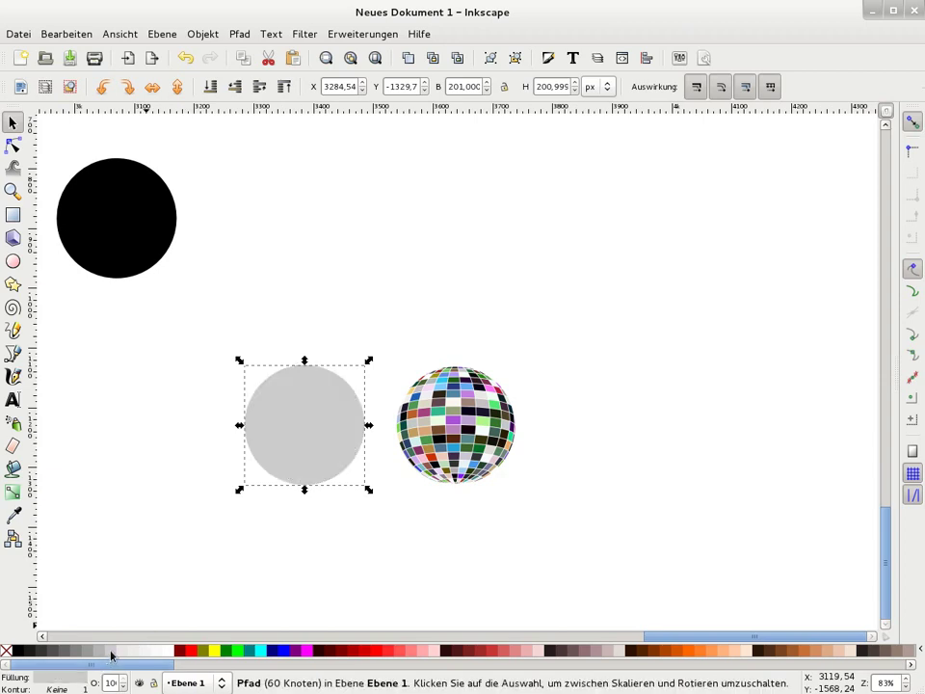
Centre the grey circle and disco ball on both axes and group them.
shift+click(494, 417)
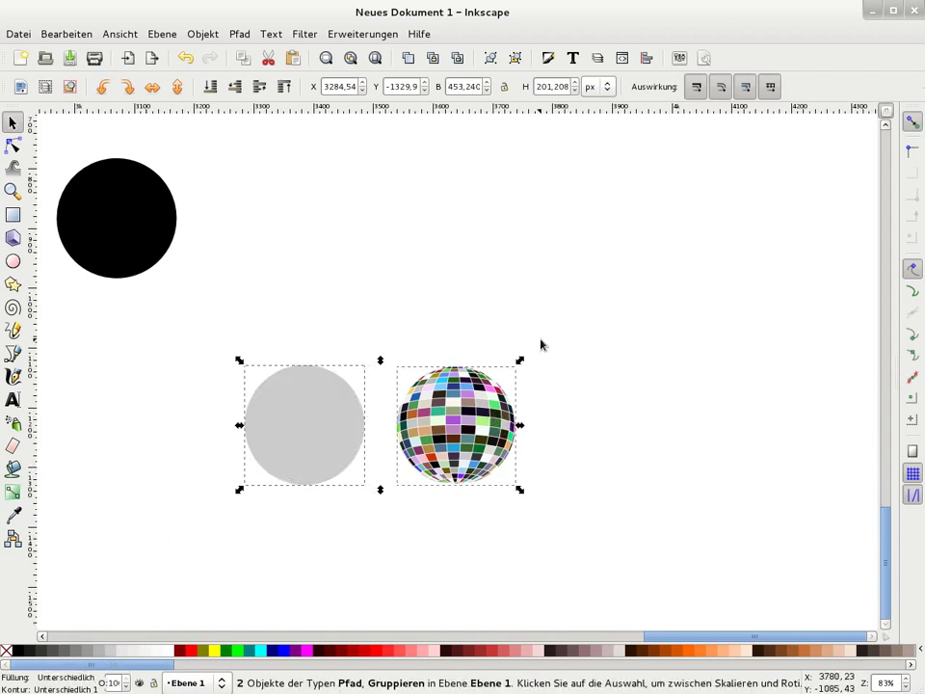
click(647, 58)
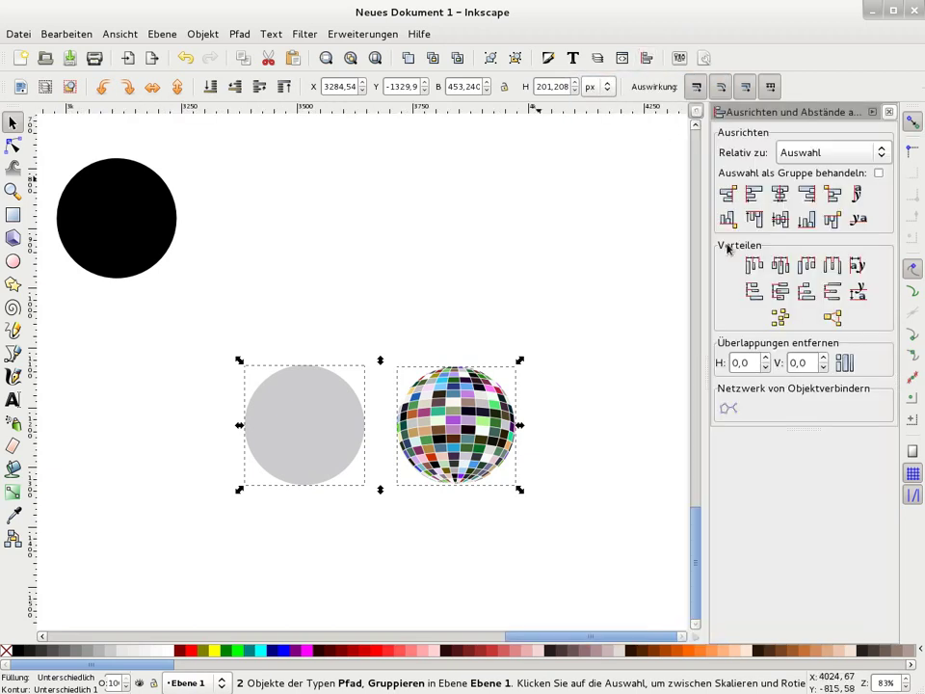
click(782, 196)
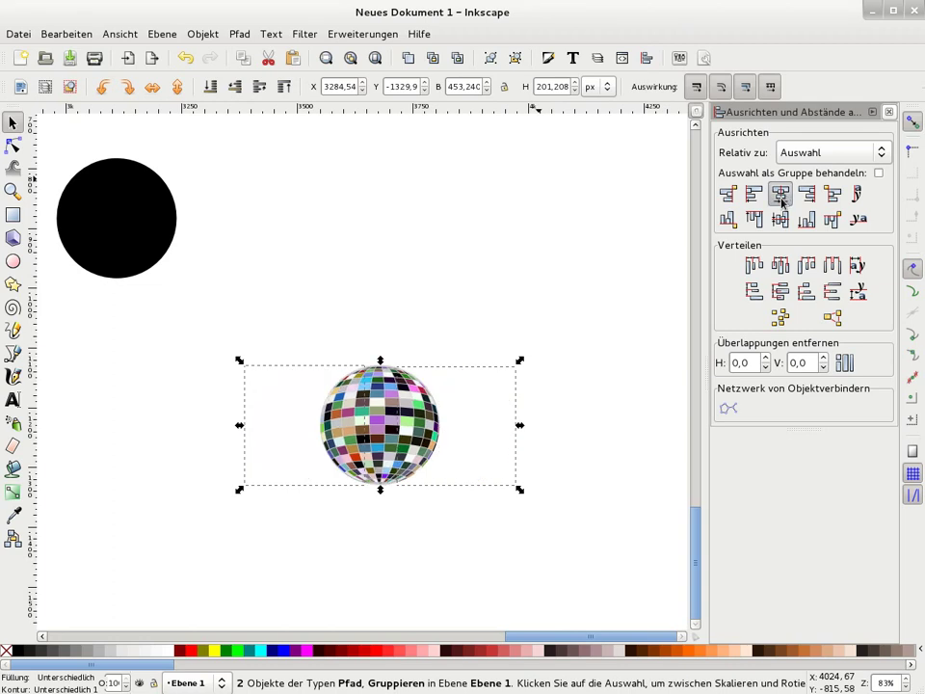
click(780, 219)
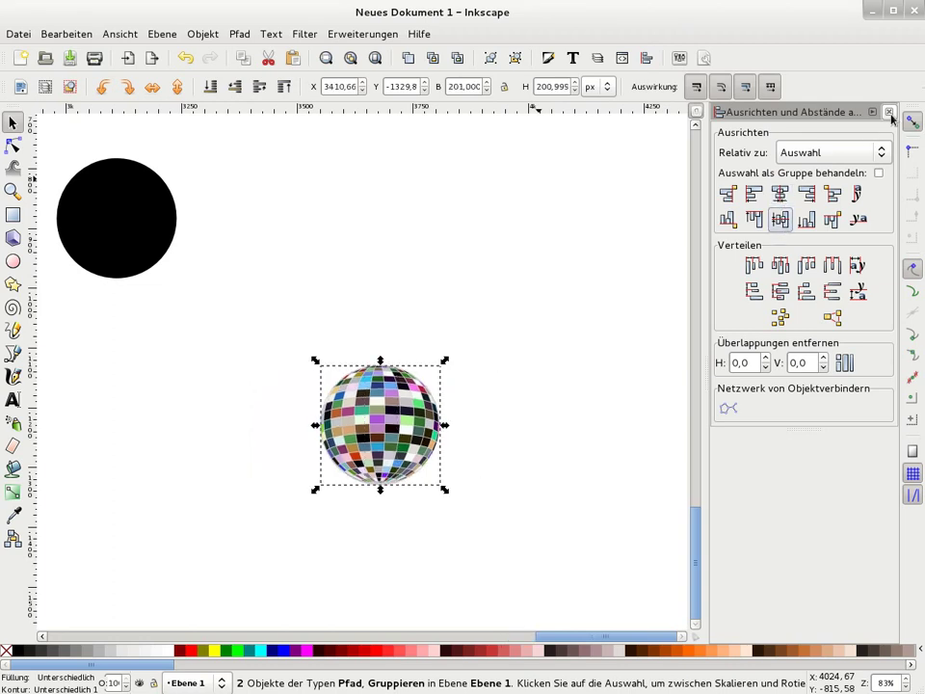
click(888, 112)
key(ctrl+g)
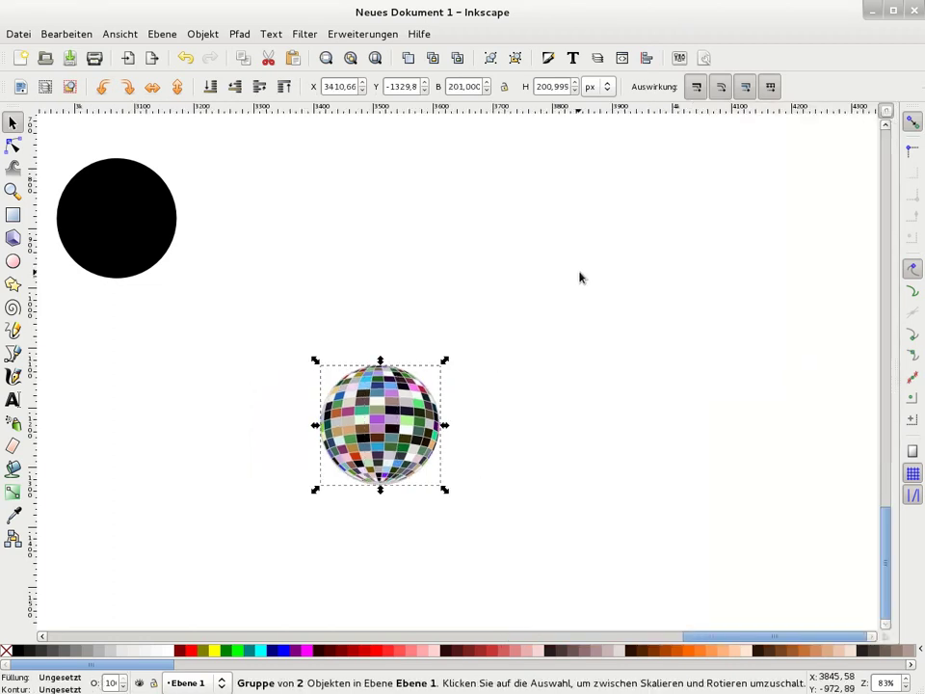
Duplicate the black circle beside the disco ball and set the Gradient tool to radial.
click(172, 230)
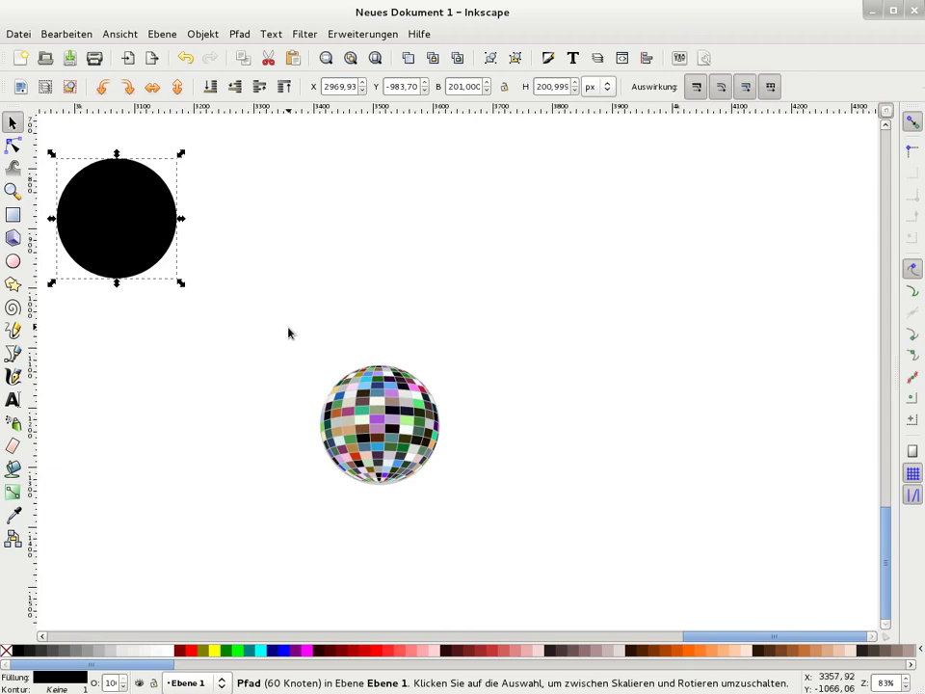
key(ctrl+d)
drag(111, 215, 186, 418)
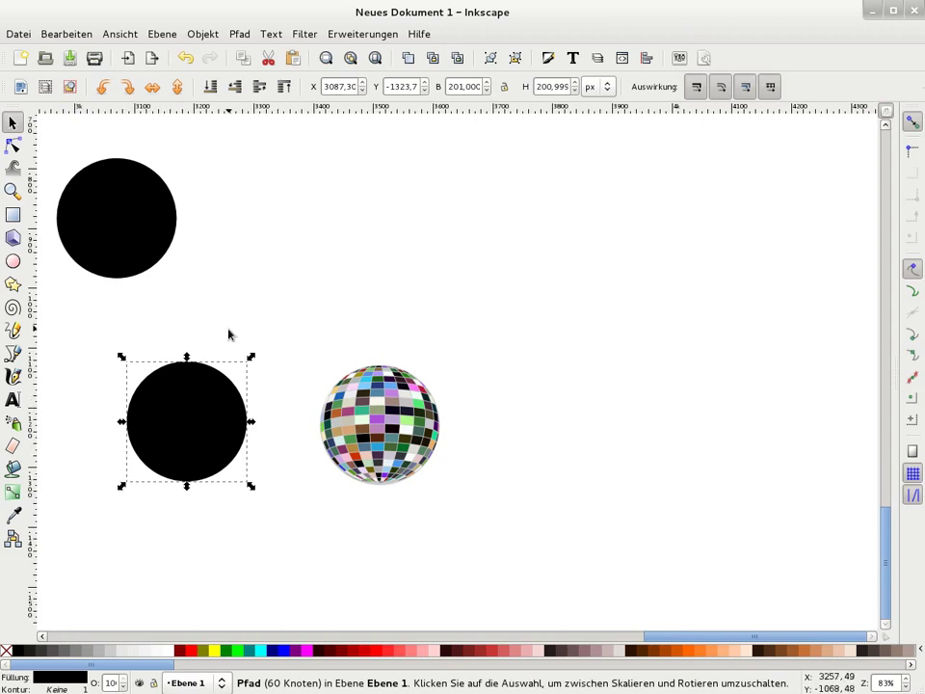
click(12, 493)
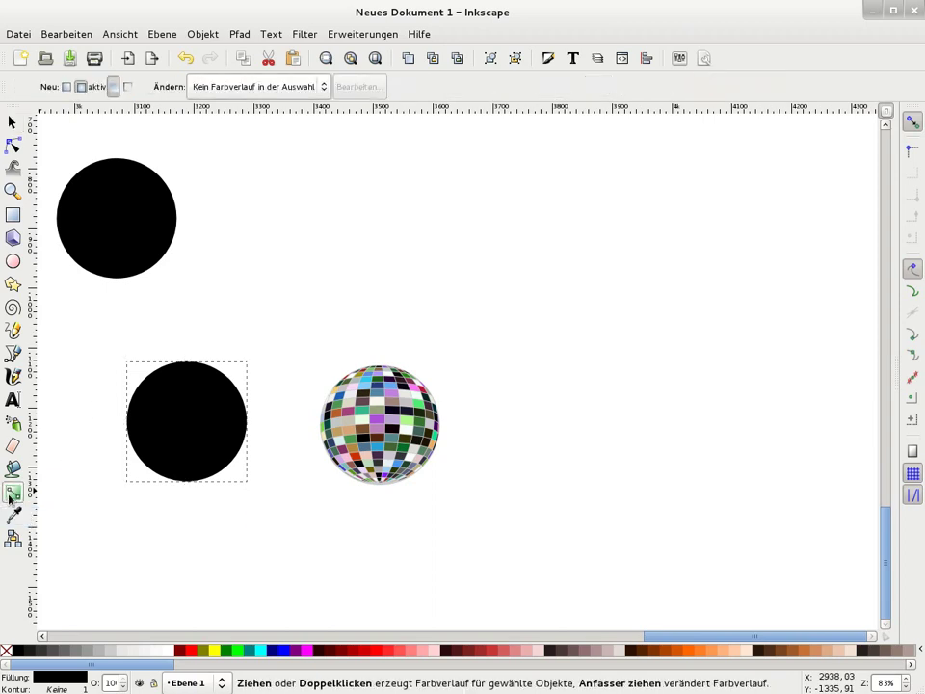
click(81, 87)
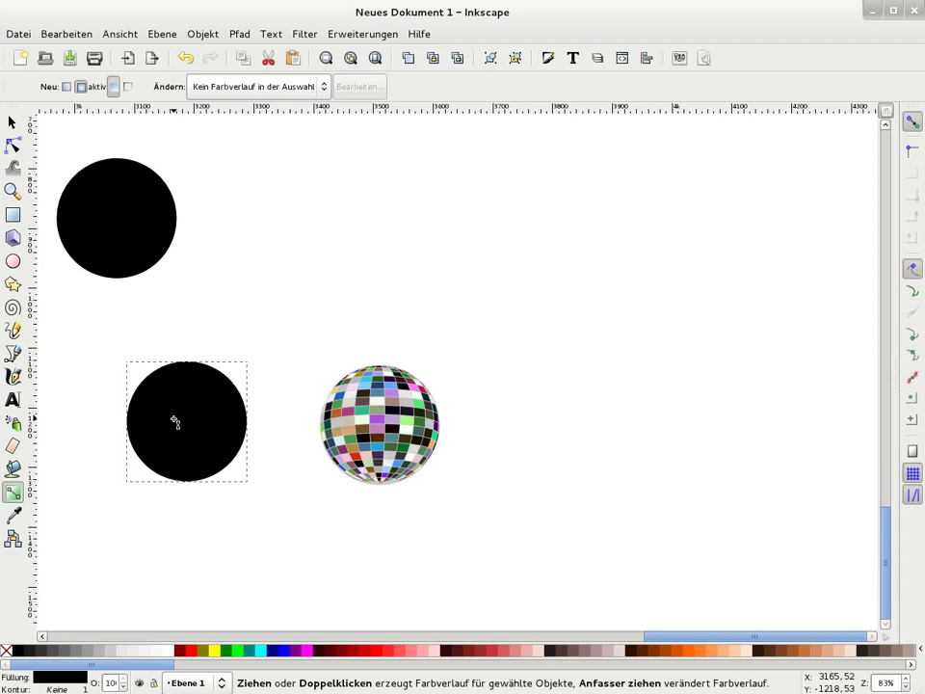
Apply a radial gradient to the copied circle and add intermediate stops in the Gradient Editor.
double_click(175, 421)
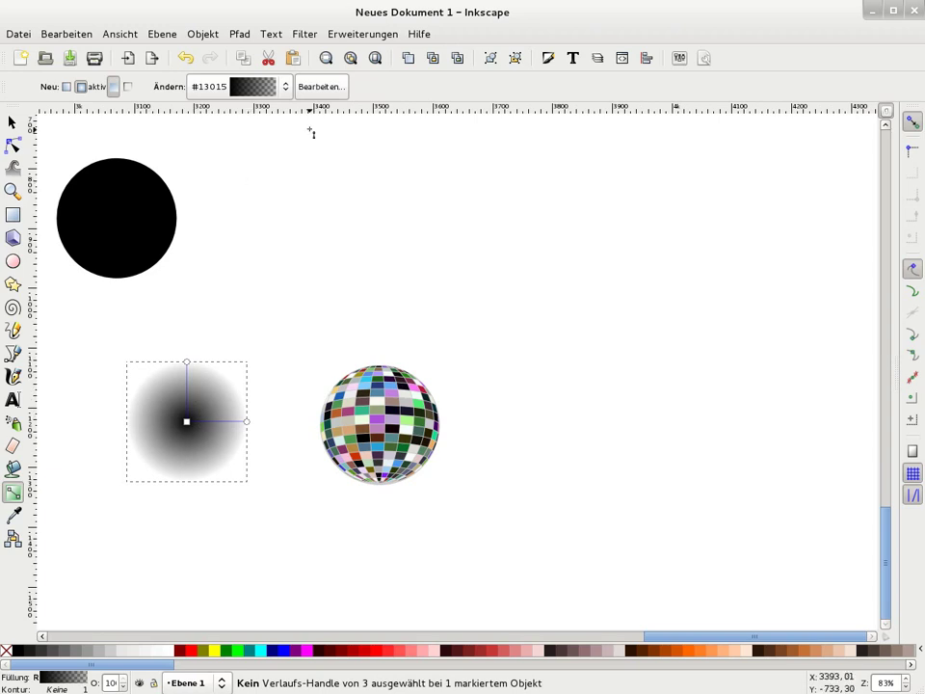
click(318, 87)
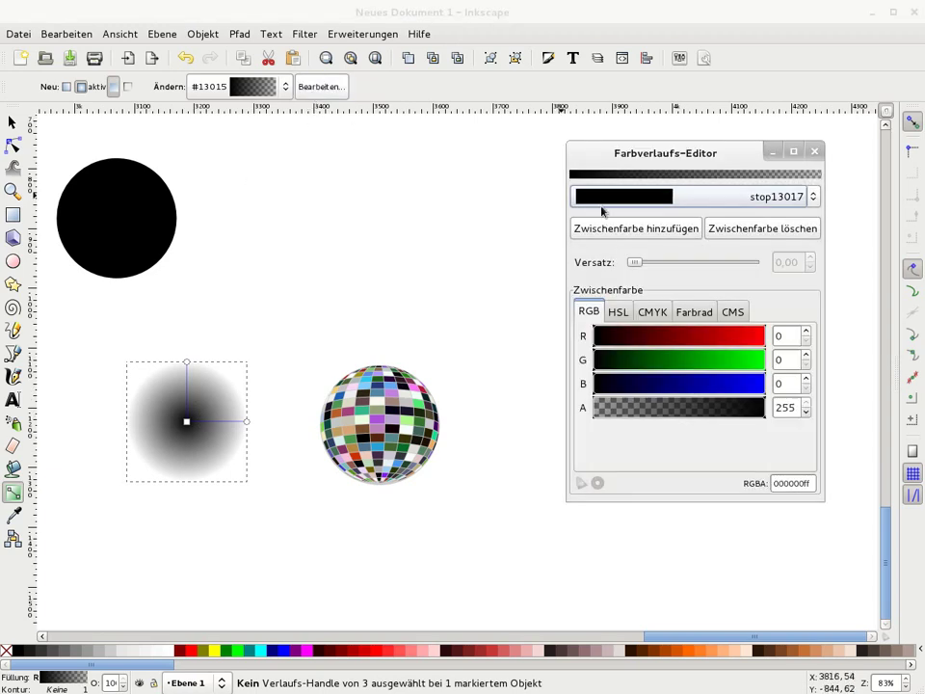
drag(691, 153, 639, 200)
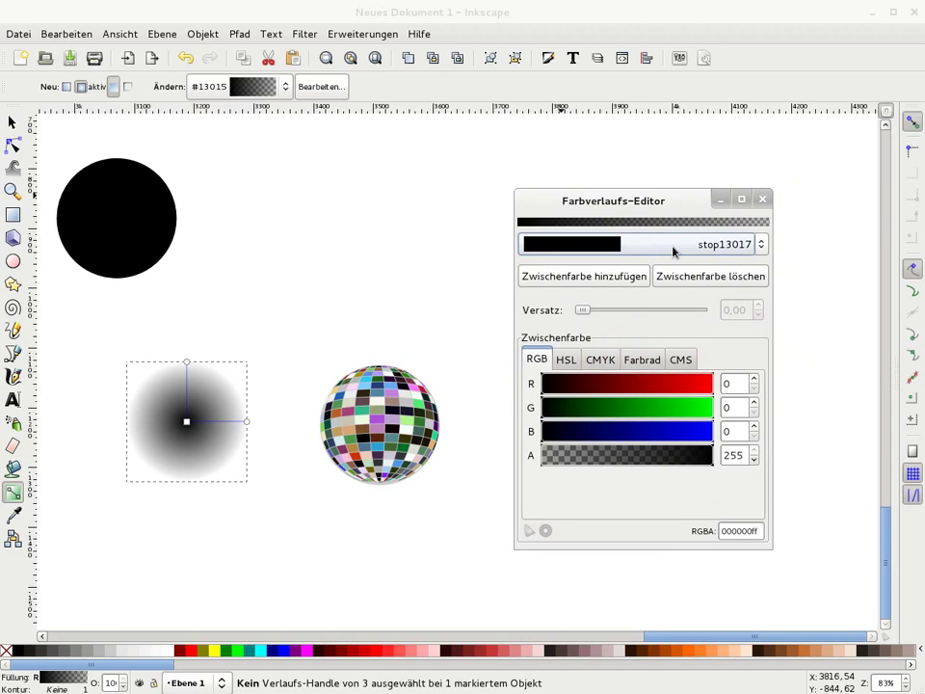
click(580, 280)
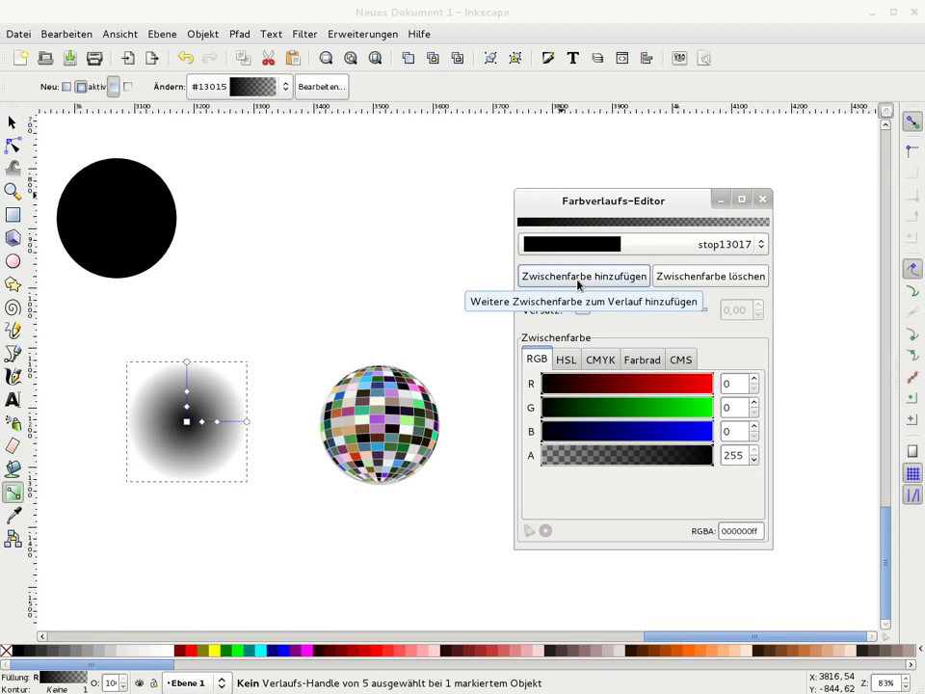
click(187, 422)
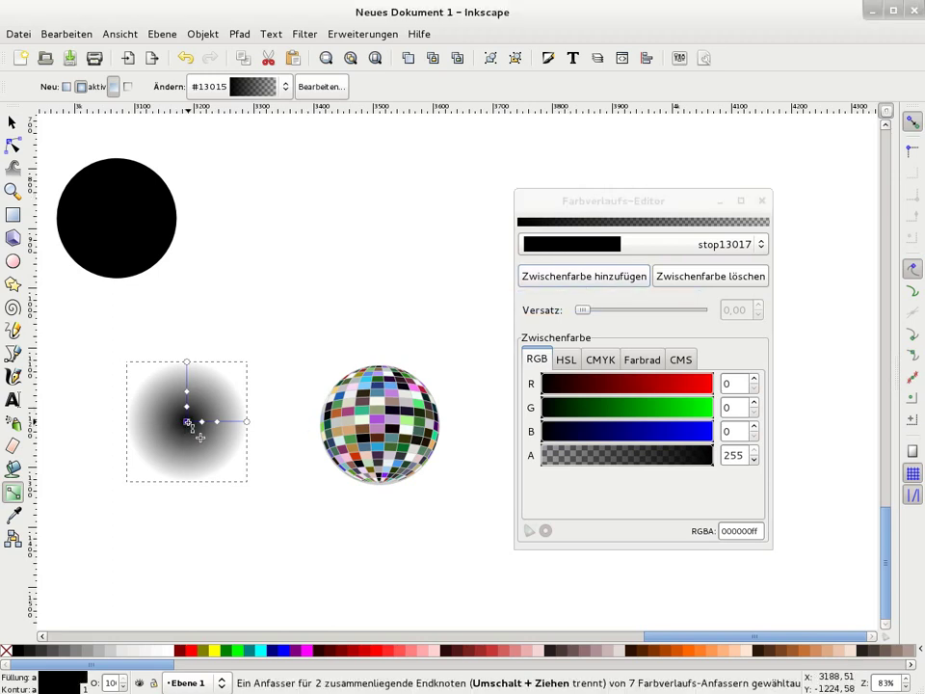
click(762, 205)
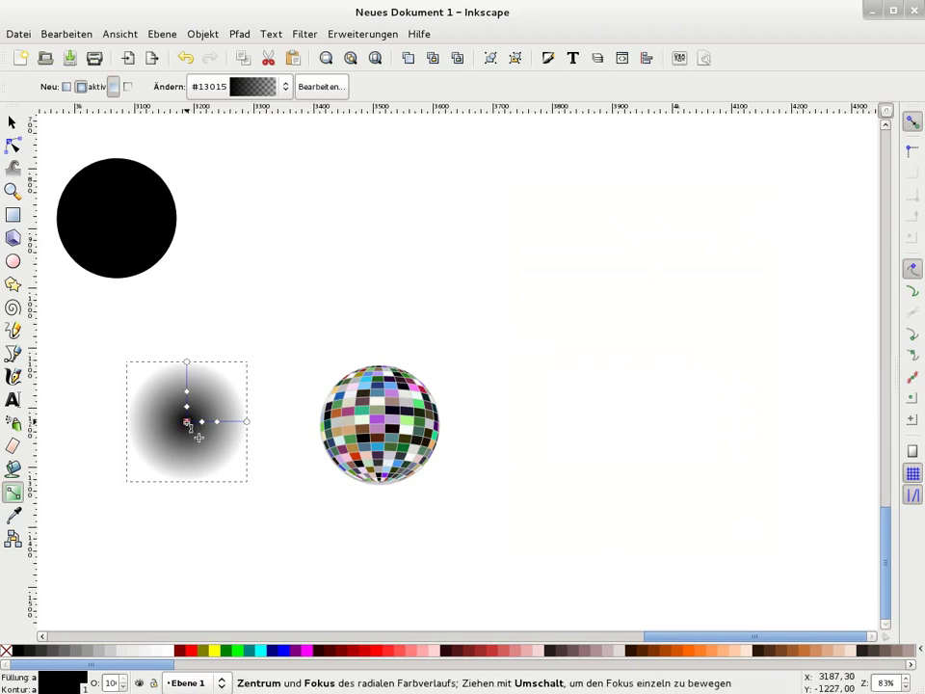
Colour the gradient's centre stop white and the next two stops cream and light blue.
click(172, 651)
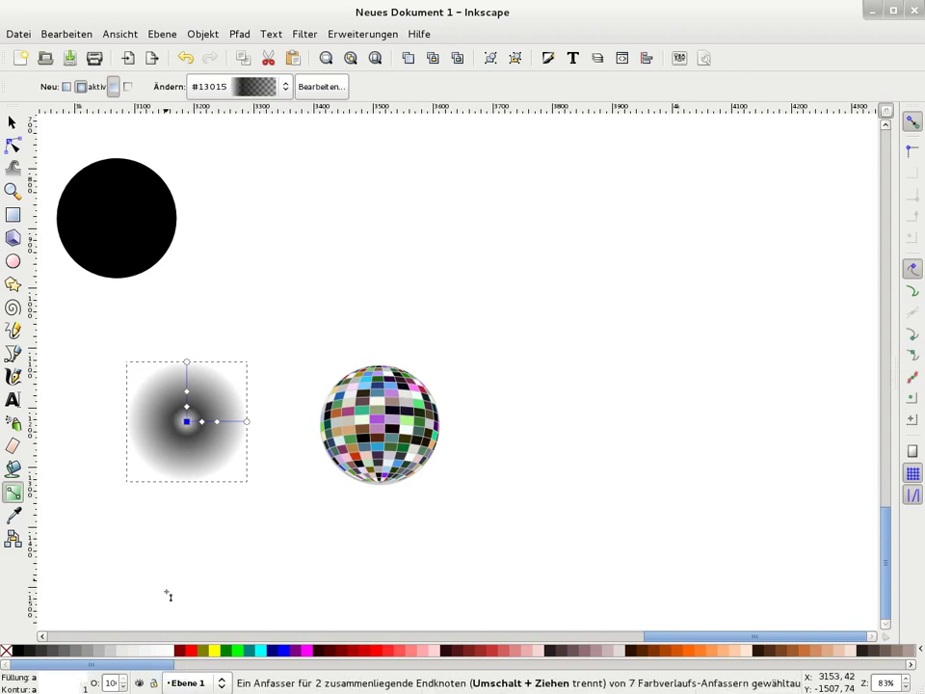
click(202, 421)
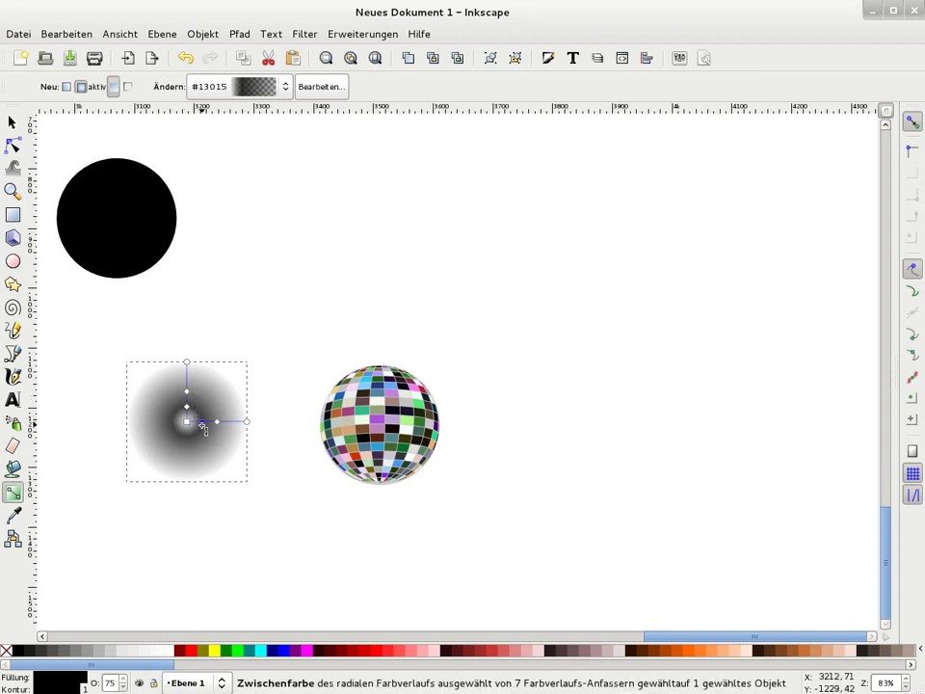
scroll(198, 669, down, 5)
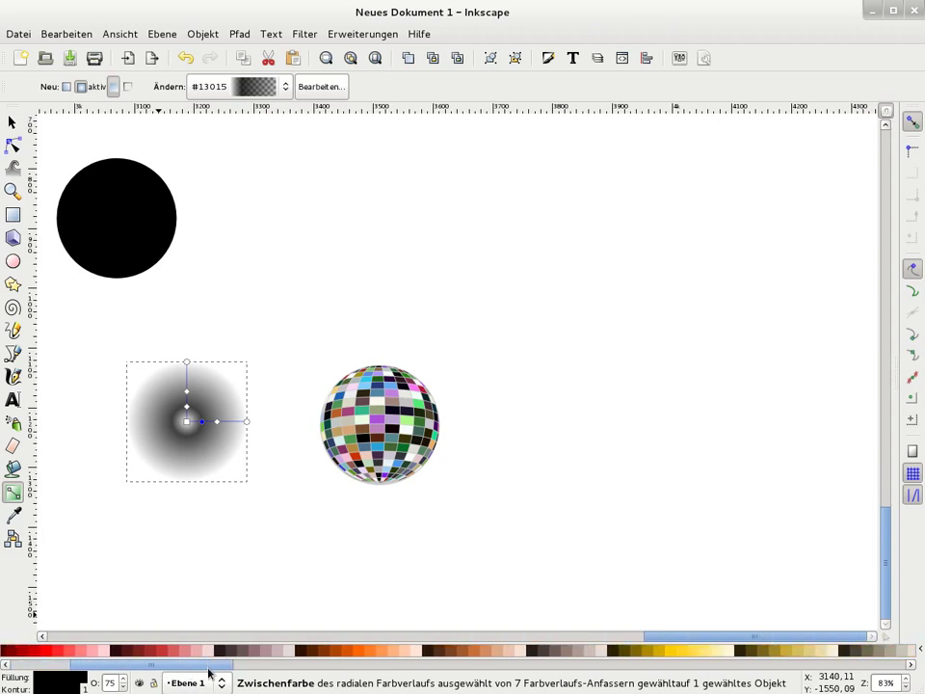
click(824, 652)
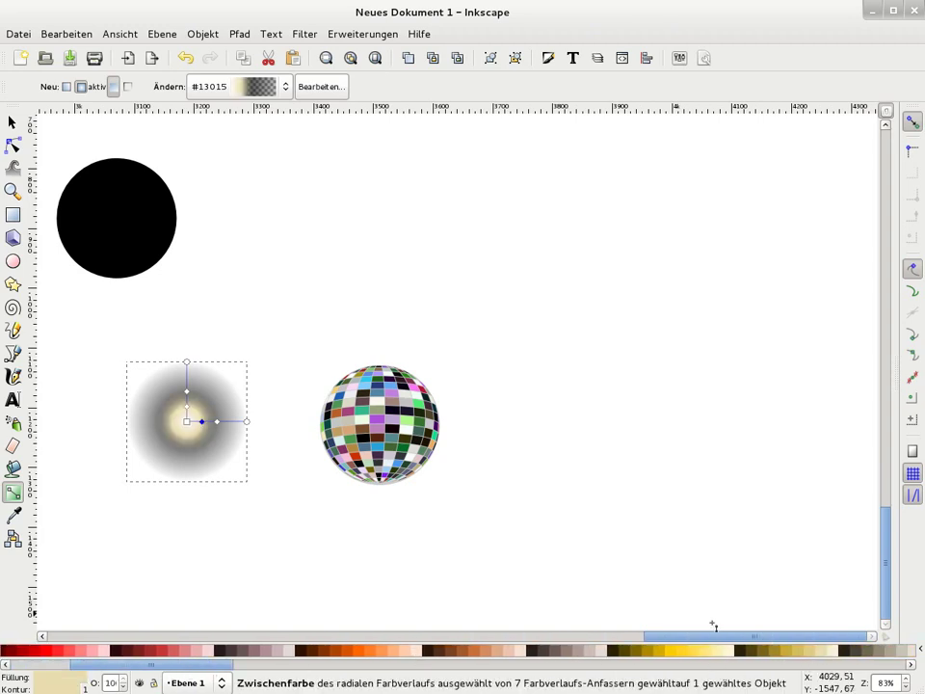
click(217, 422)
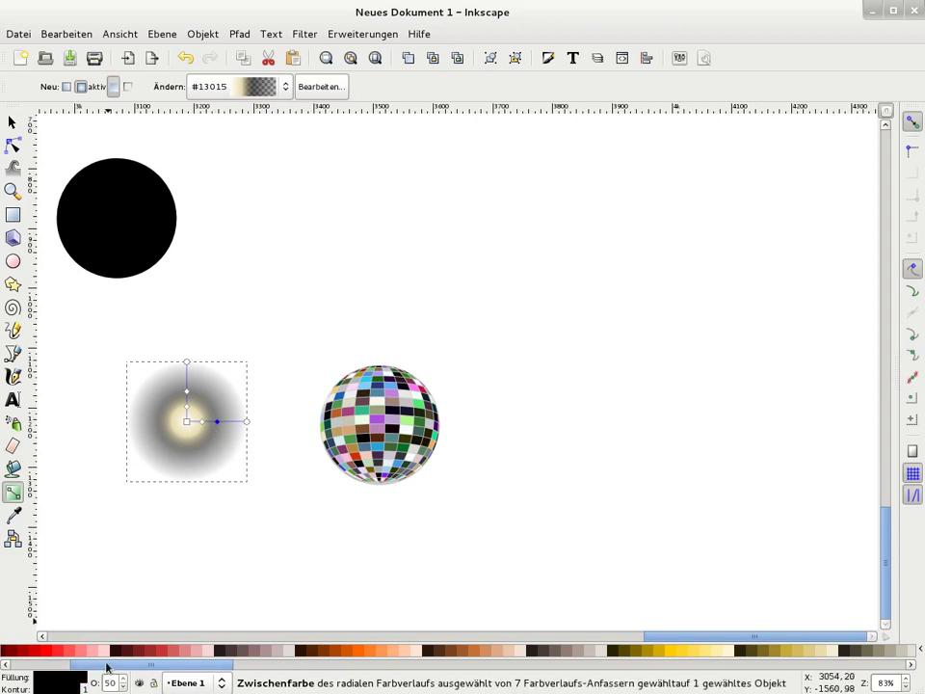
drag(106, 668, 458, 668)
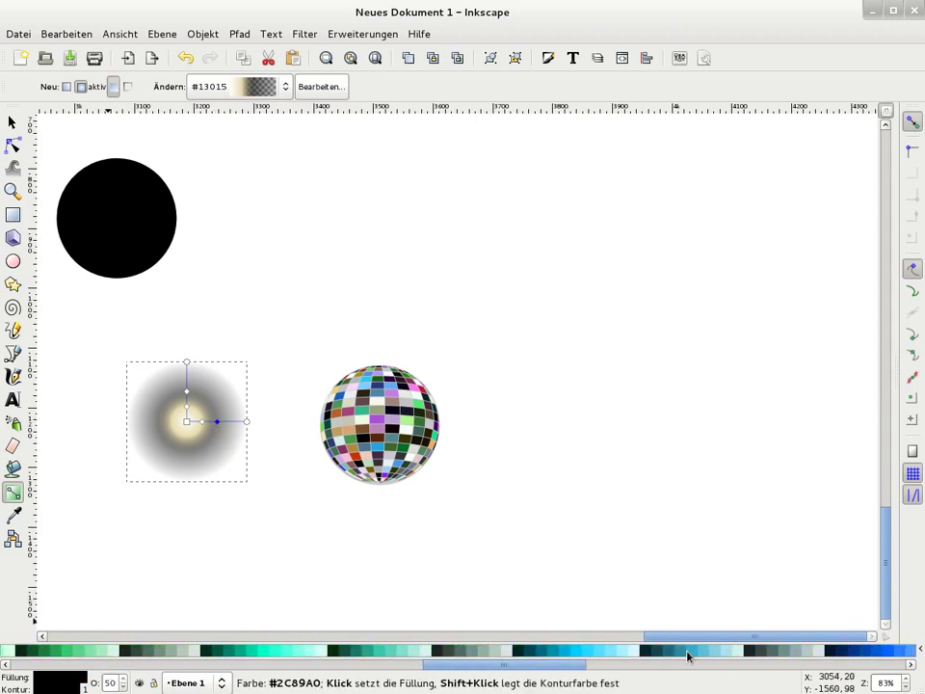
click(718, 653)
Colour the outer stop pink and move the glowing circle over the disco ball.
click(246, 420)
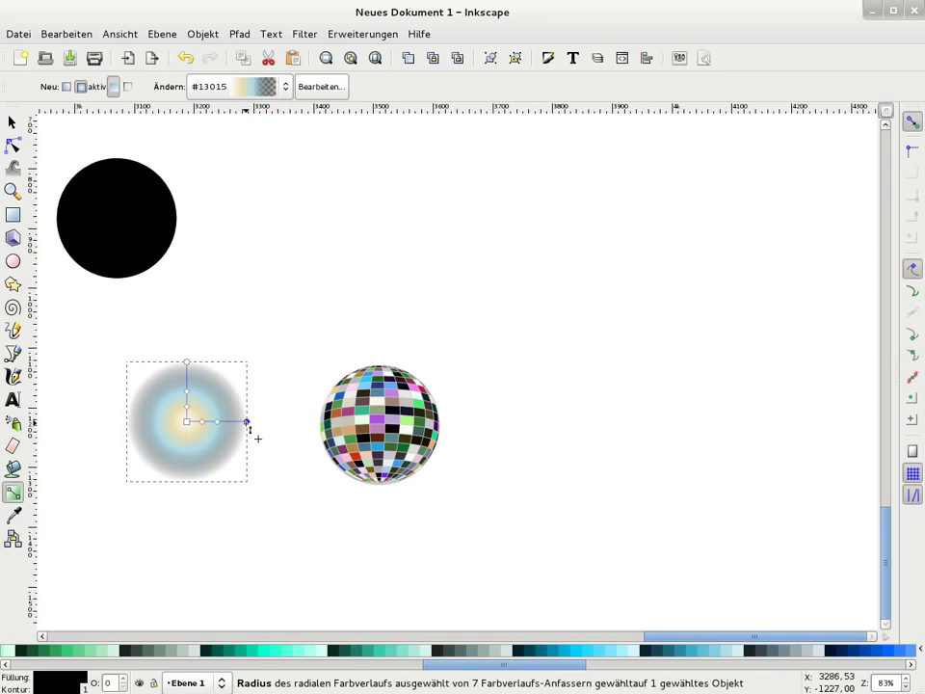
drag(458, 668, 719, 665)
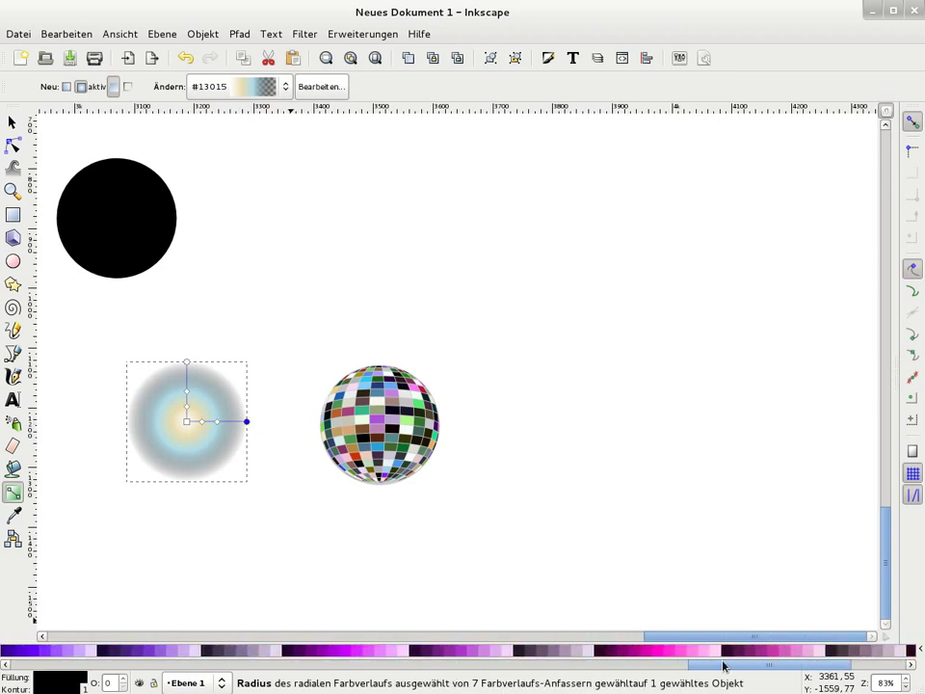
click(717, 651)
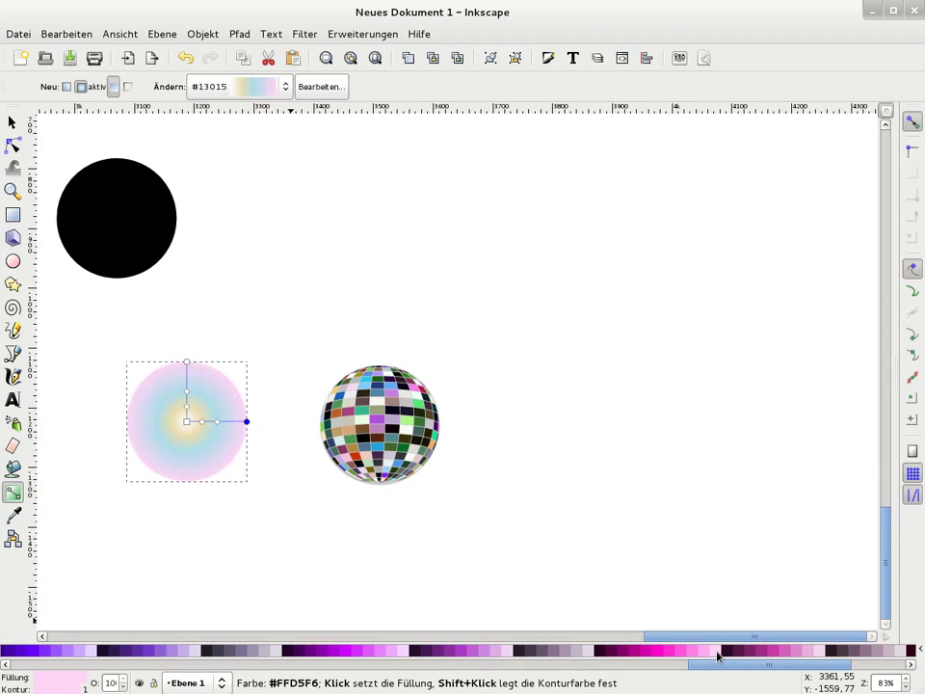
click(13, 123)
drag(185, 435, 386, 439)
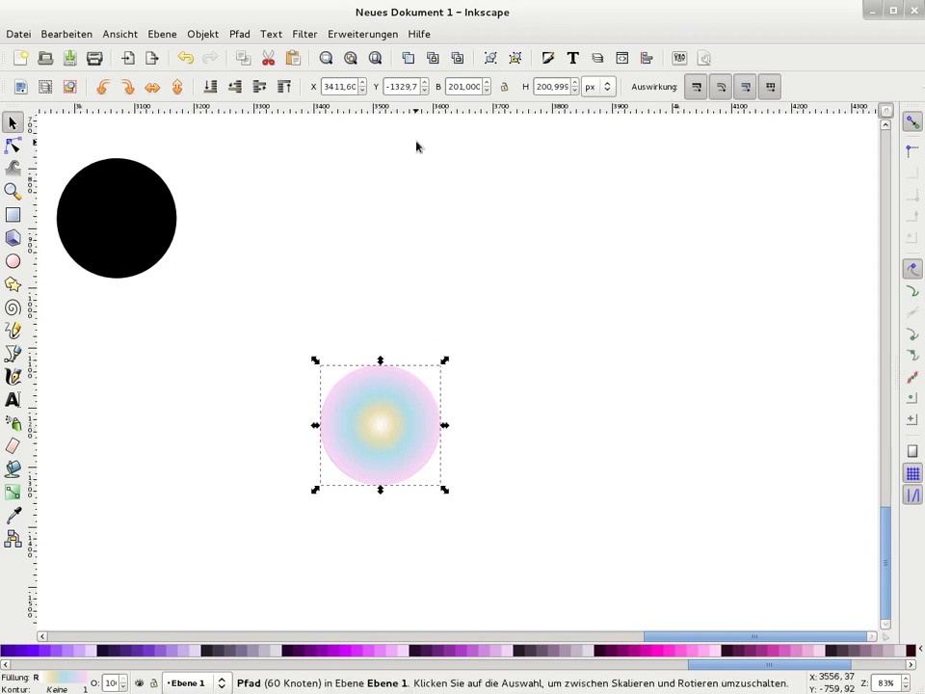
Shift the radial gradient's centre off-centre and stretch its radius handles wider and taller.
click(548, 59)
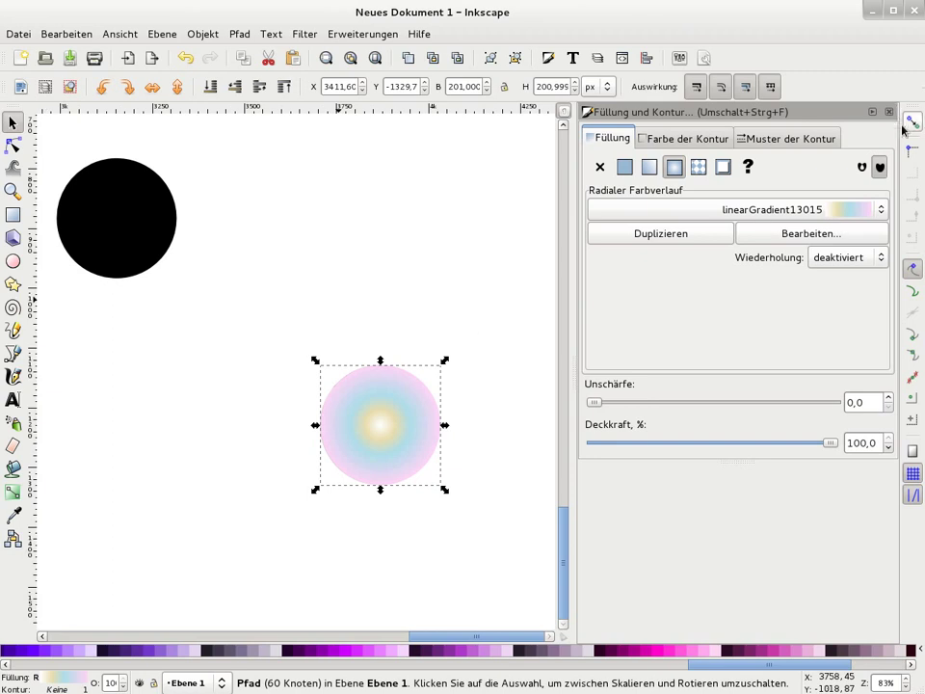
key(ctrl+shift+f)
click(13, 491)
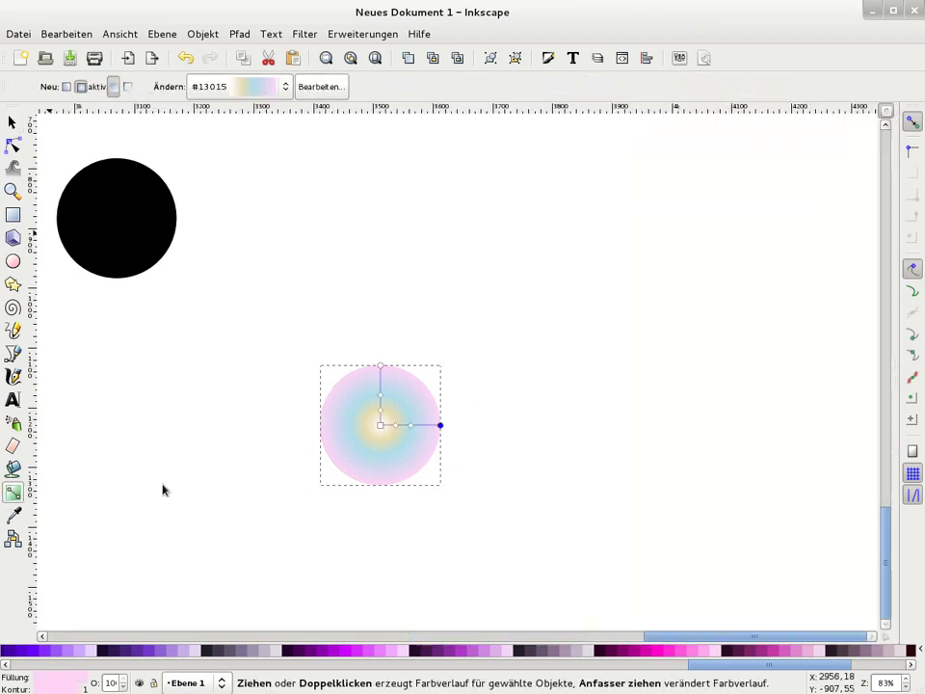
drag(381, 426, 367, 450)
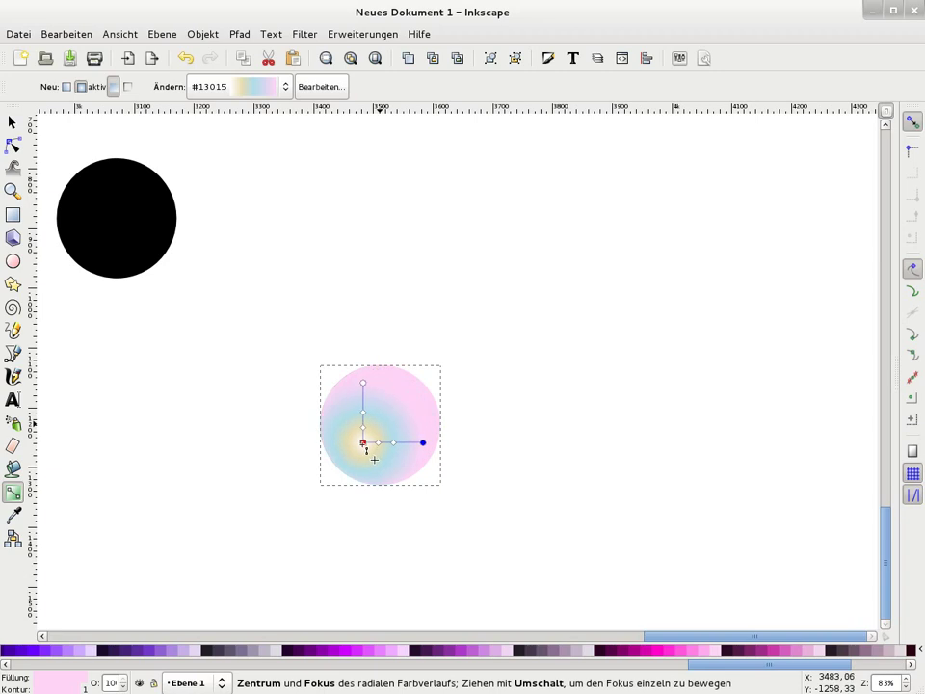
drag(423, 442, 489, 445)
click(486, 444)
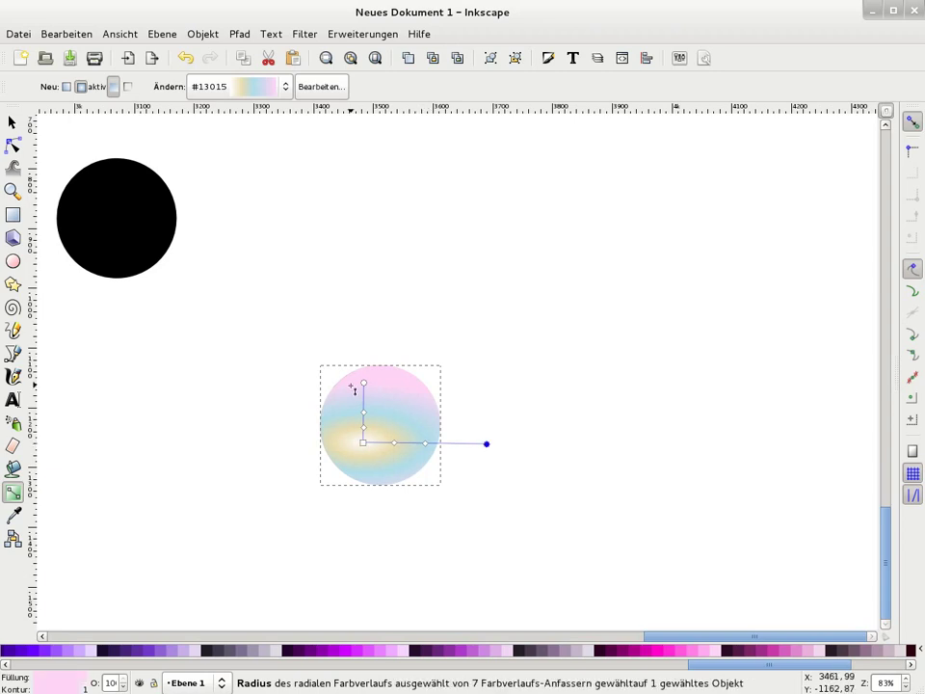
drag(362, 382, 359, 345)
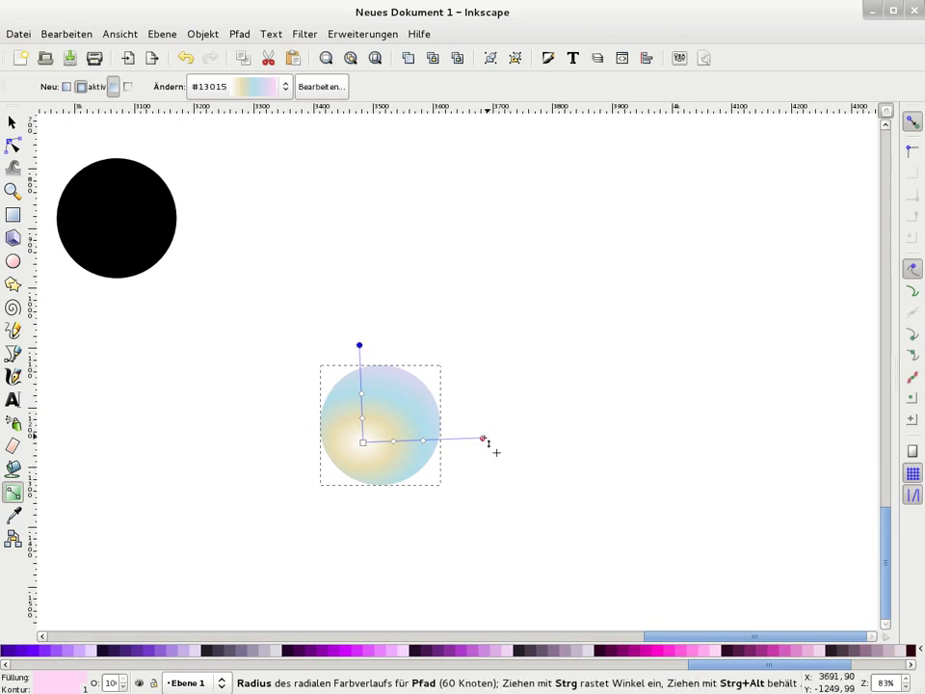
drag(483, 439, 479, 439)
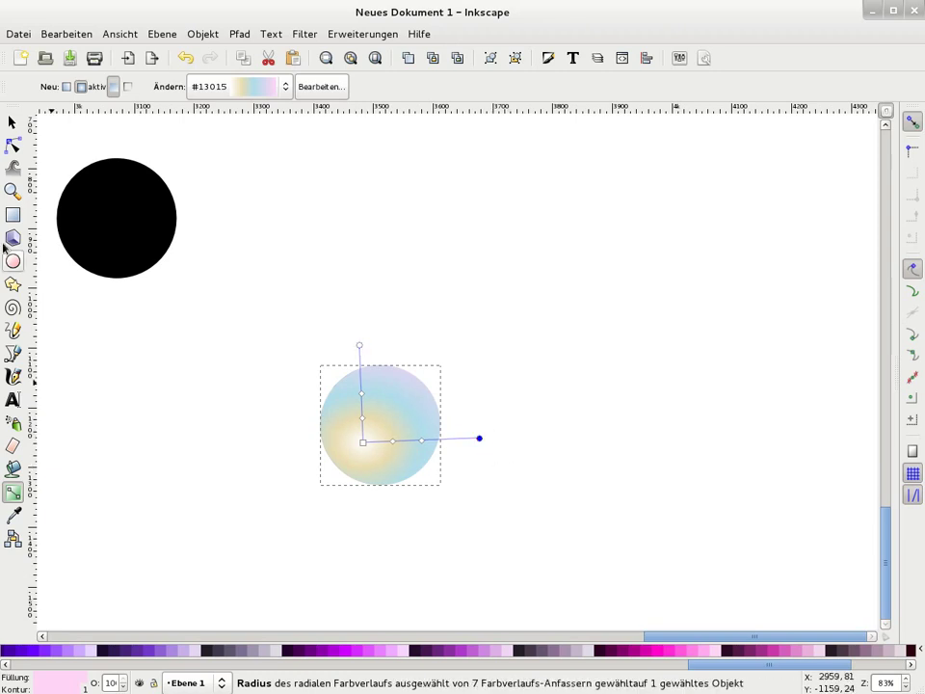
Give the bubble a blur of 3 and move it up off the disco ball.
click(548, 59)
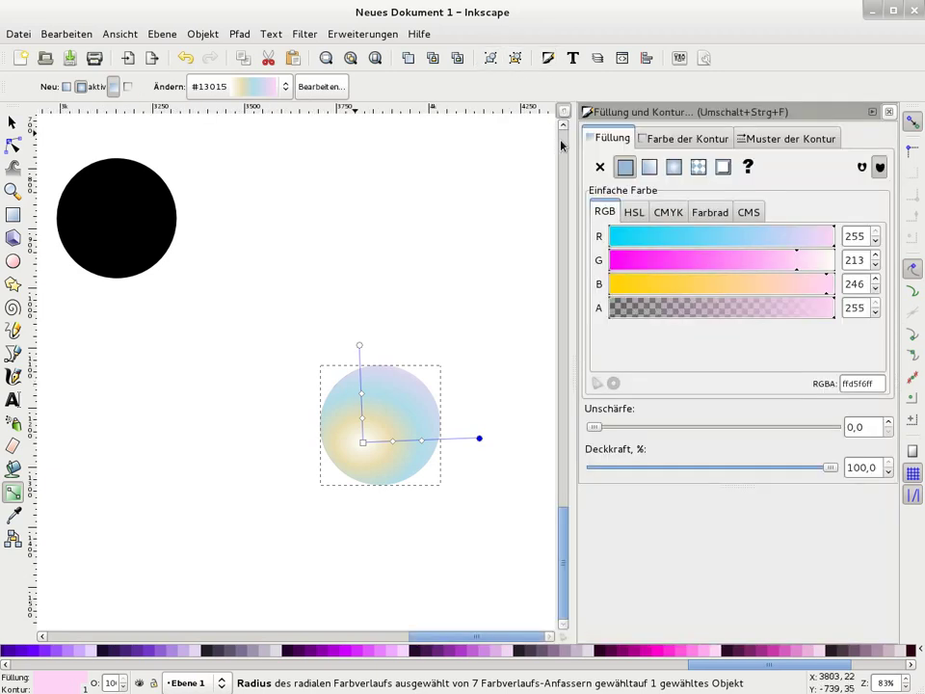
click(887, 424)
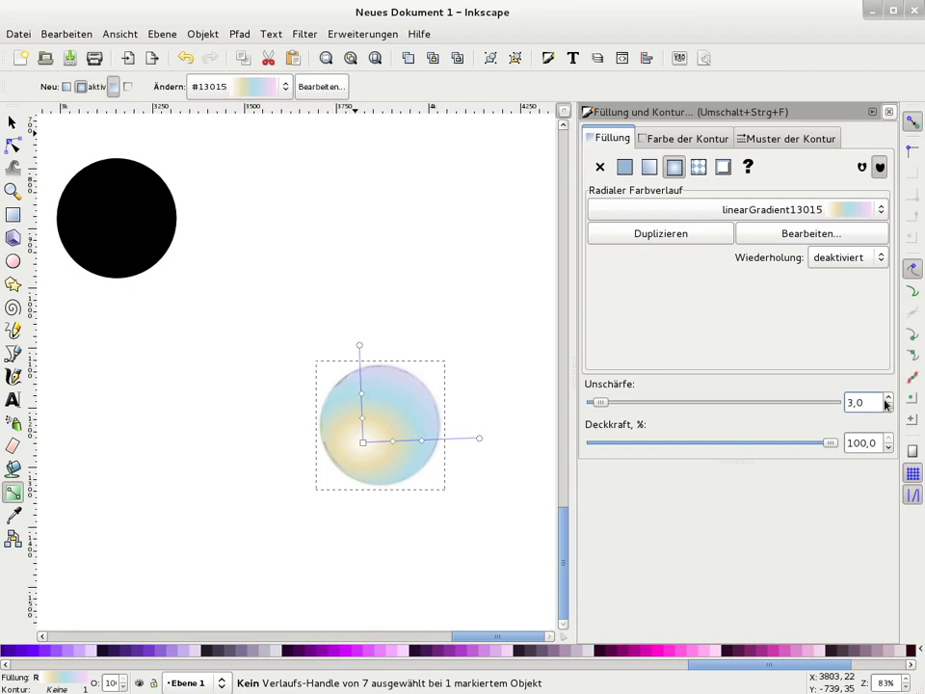
click(891, 114)
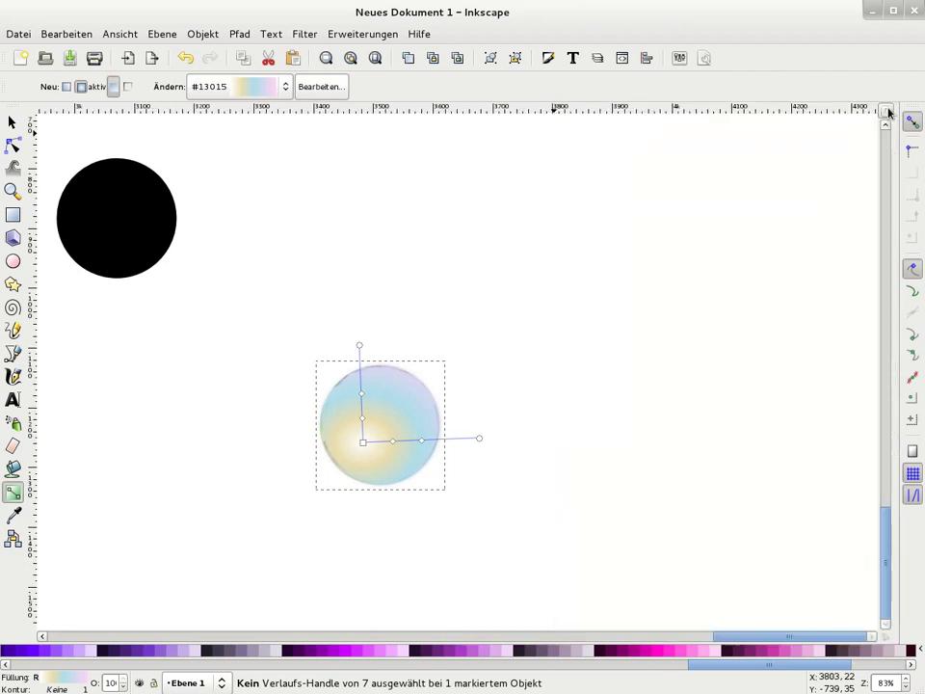
click(12, 123)
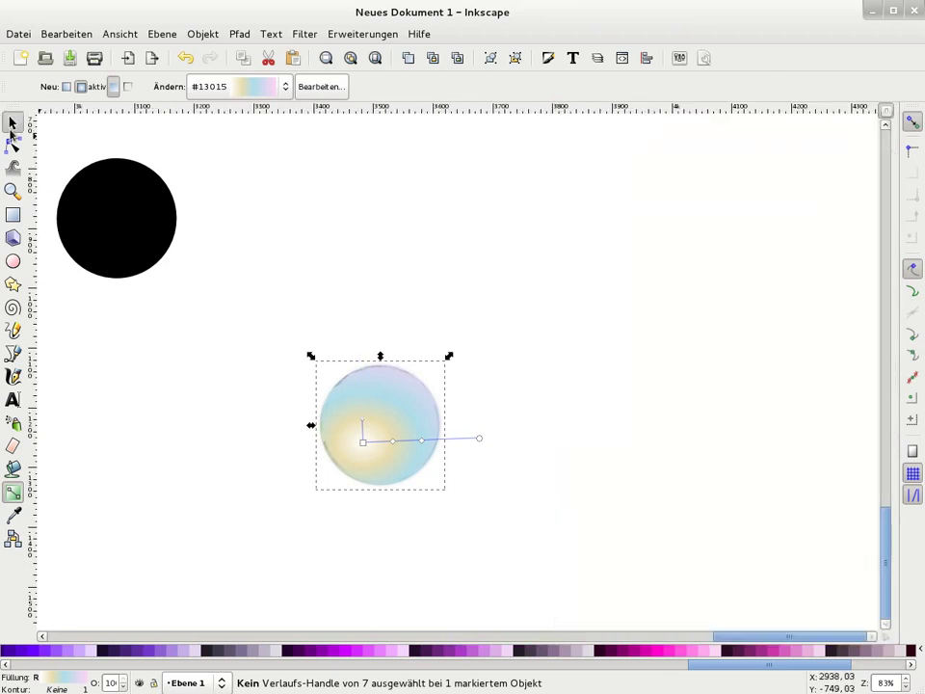
drag(403, 473, 405, 281)
Duplicate the black circle and drag the copy over the blurred pastel bubble.
click(133, 242)
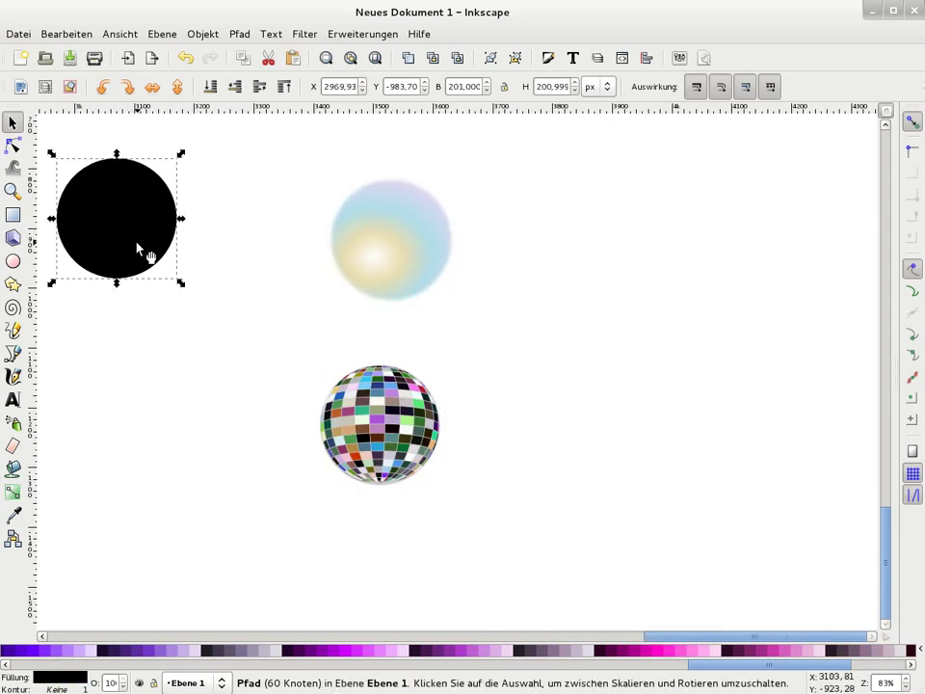
key(ctrl+d)
mouse_move(124, 237)
mouse_down()
mouse_move(237, 269)
mouse_move(347, 260)
mouse_up()
drag(251, 148, 500, 307)
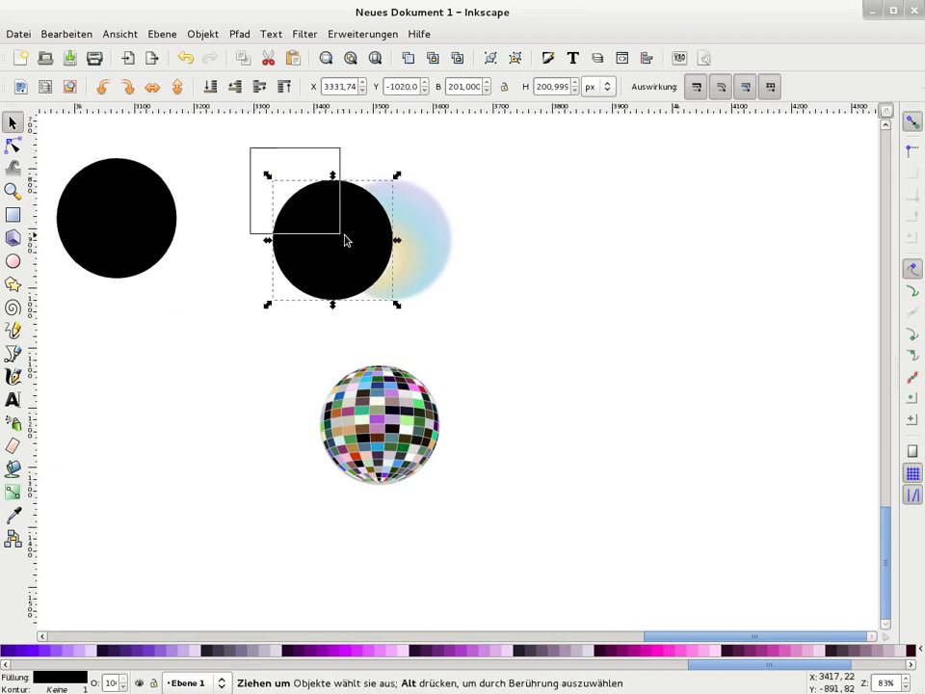
Centre the black copy on the bubble horizontally and vertically with Align and Distribute.
shift+click(438, 253)
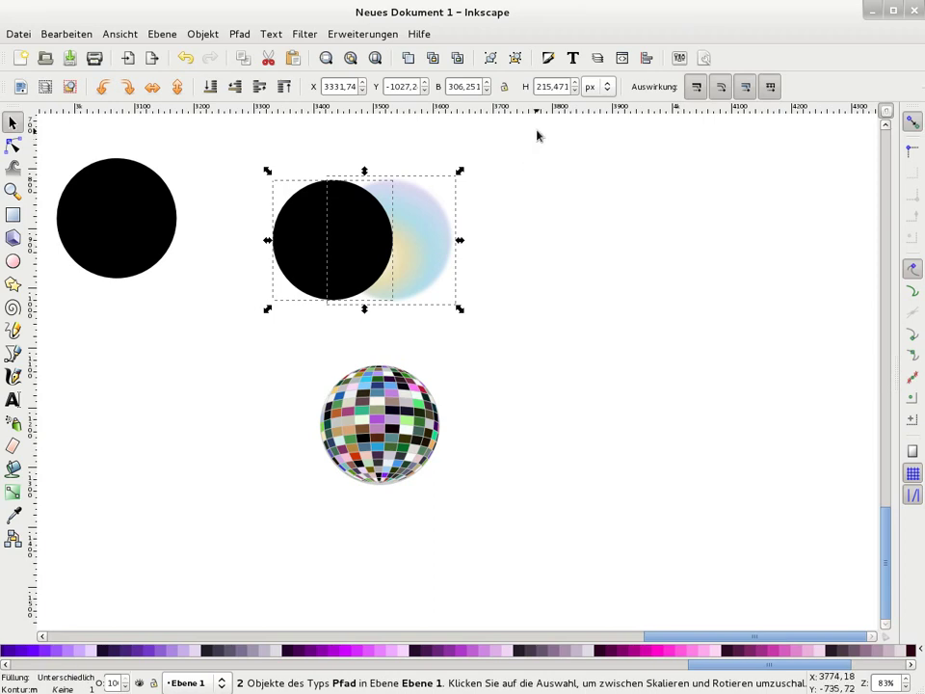
click(645, 59)
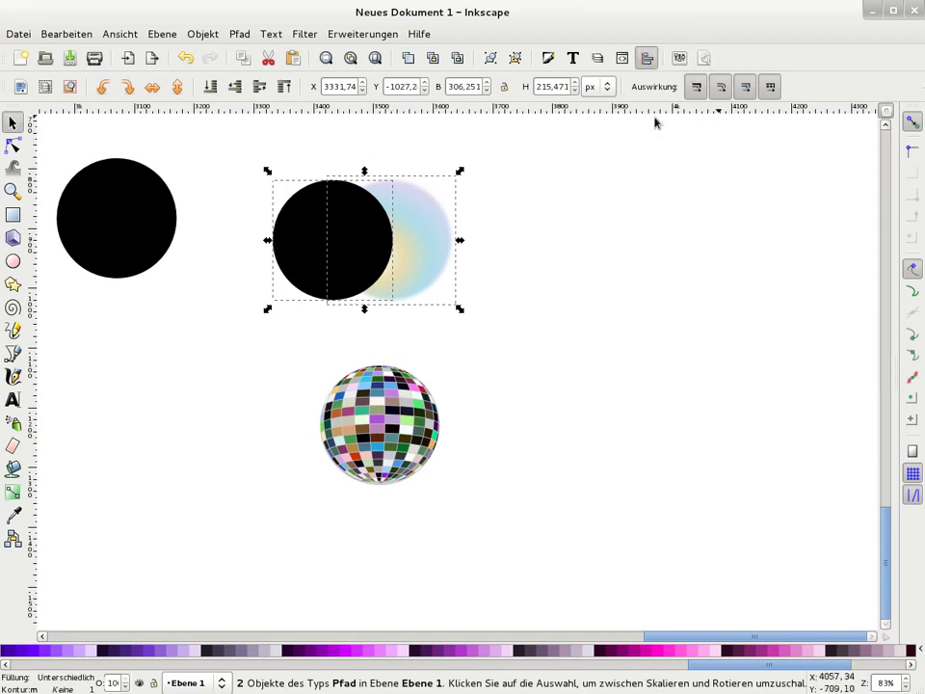
click(781, 195)
click(779, 221)
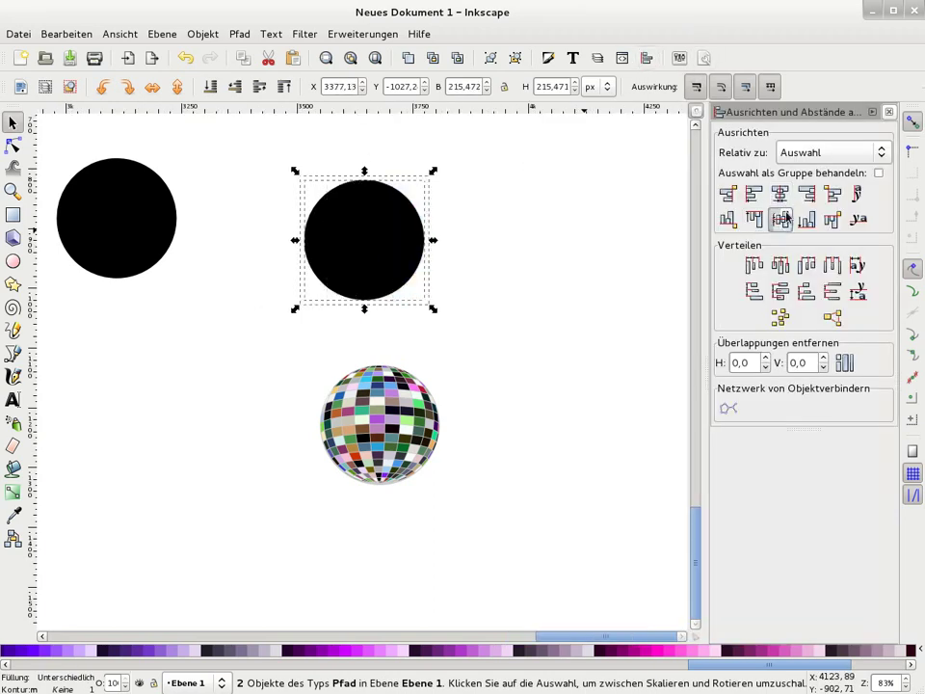
click(889, 112)
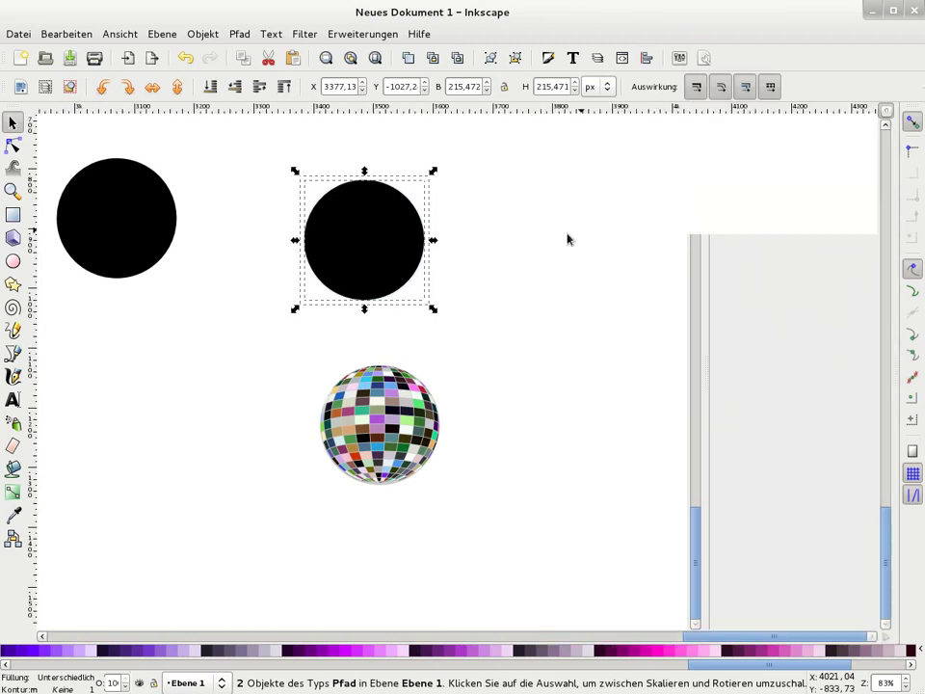
click(563, 238)
click(347, 239)
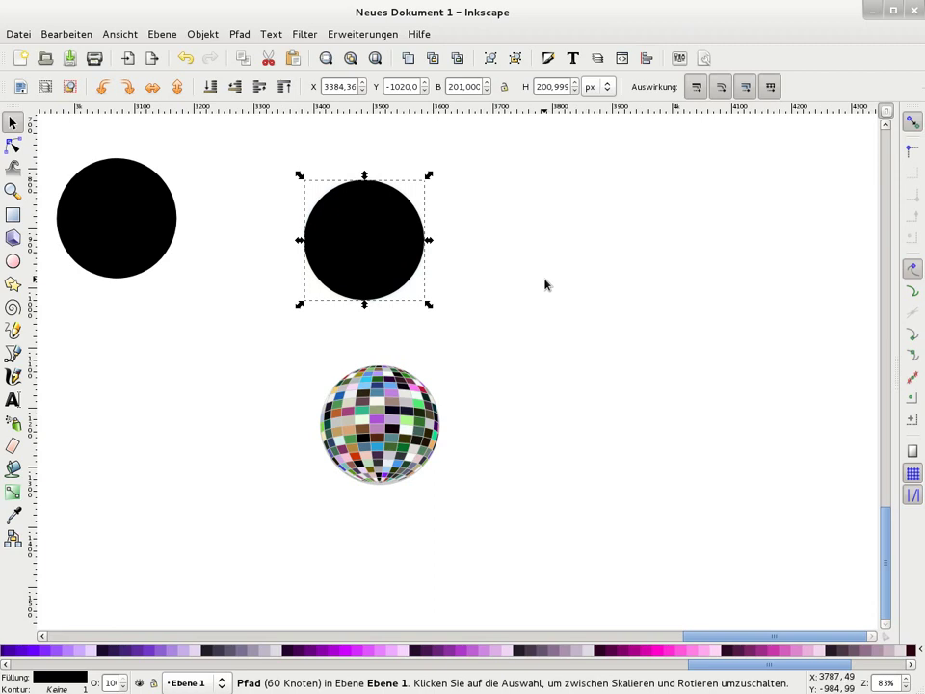
Fill the centred circle copy white, then select it together with the pastel bubble.
scroll(733, 668, up, 1)
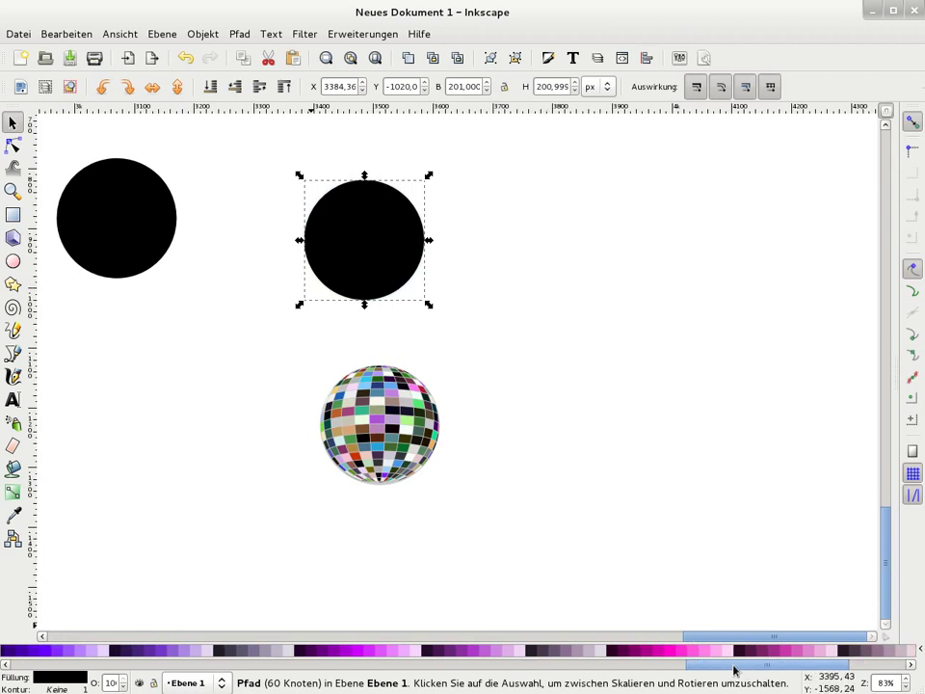
drag(734, 666, 152, 666)
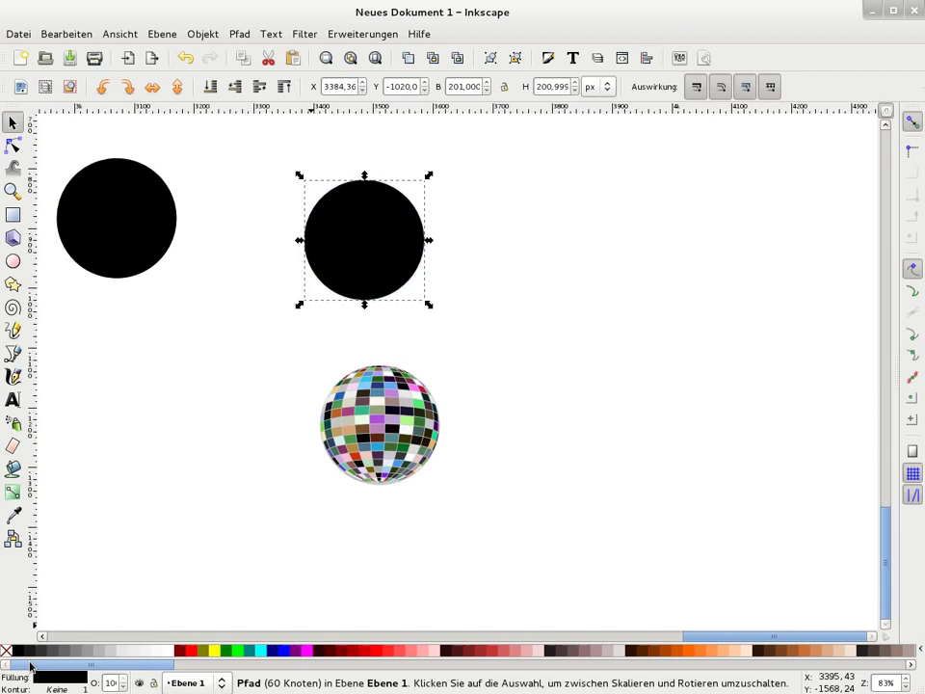
click(166, 652)
mouse_move(225, 121)
mouse_down()
mouse_move(227, 191)
mouse_move(237, 195)
mouse_up()
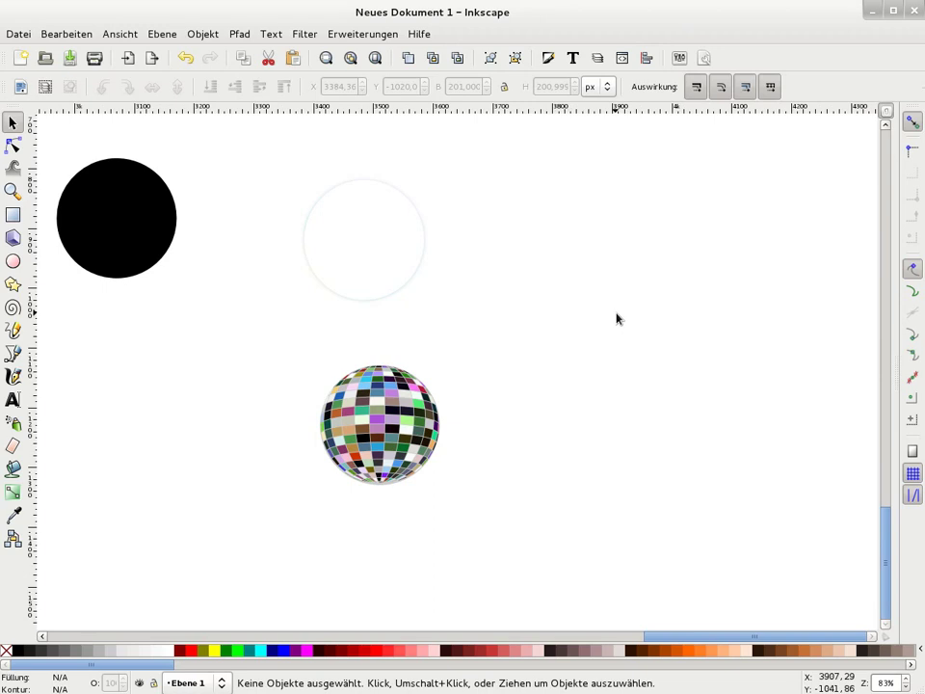
mouse_move(625, 319)
mouse_down()
mouse_move(237, 170)
mouse_move(233, 160)
mouse_up()
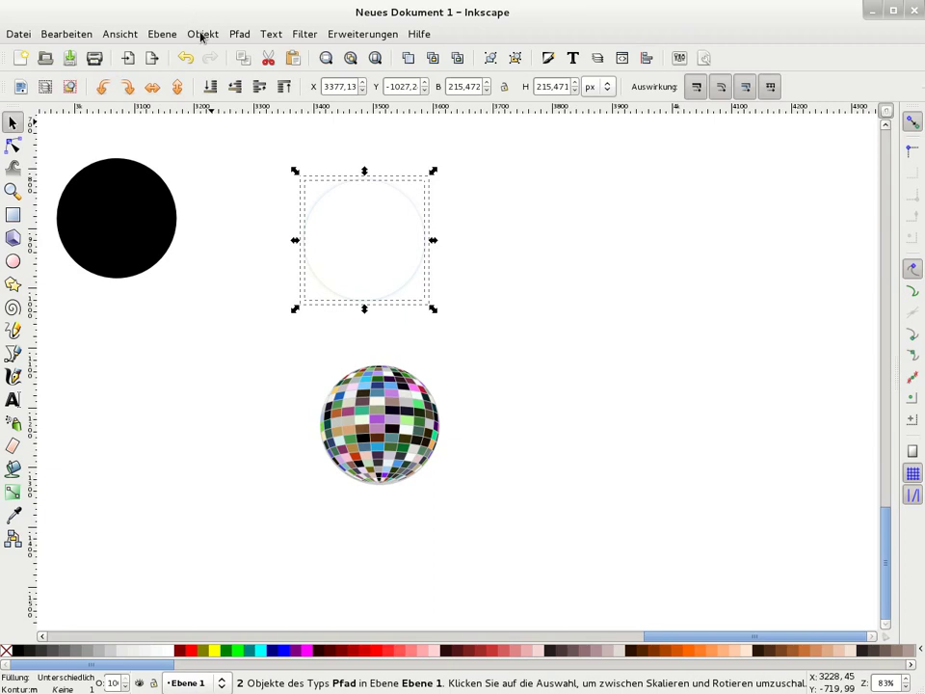
Mask the blurred bubble with the white circle and move it onto the disco ball.
click(202, 34)
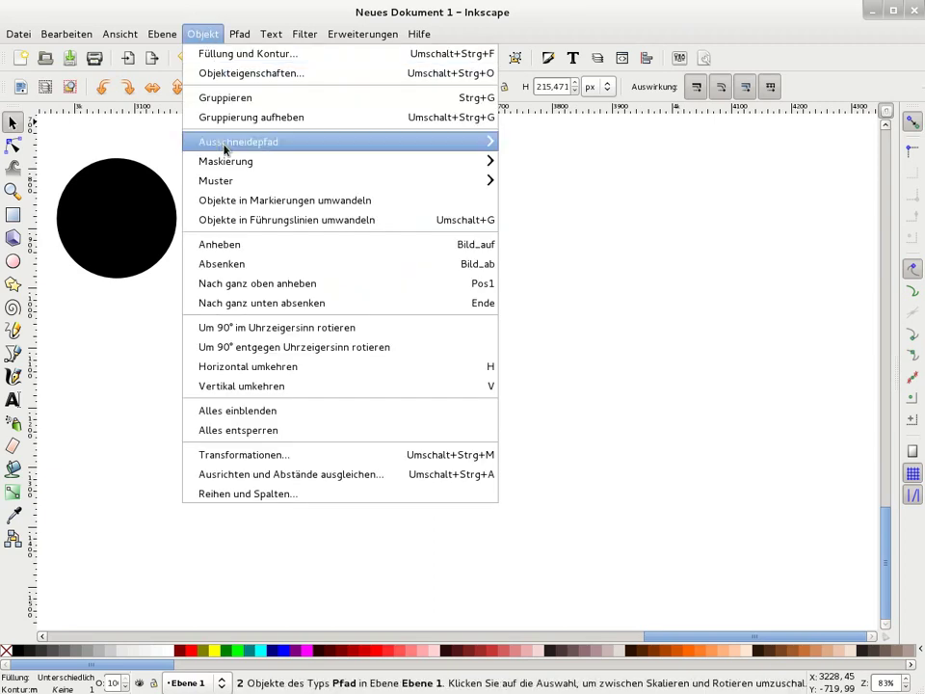
mouse_move(225, 161)
click(531, 163)
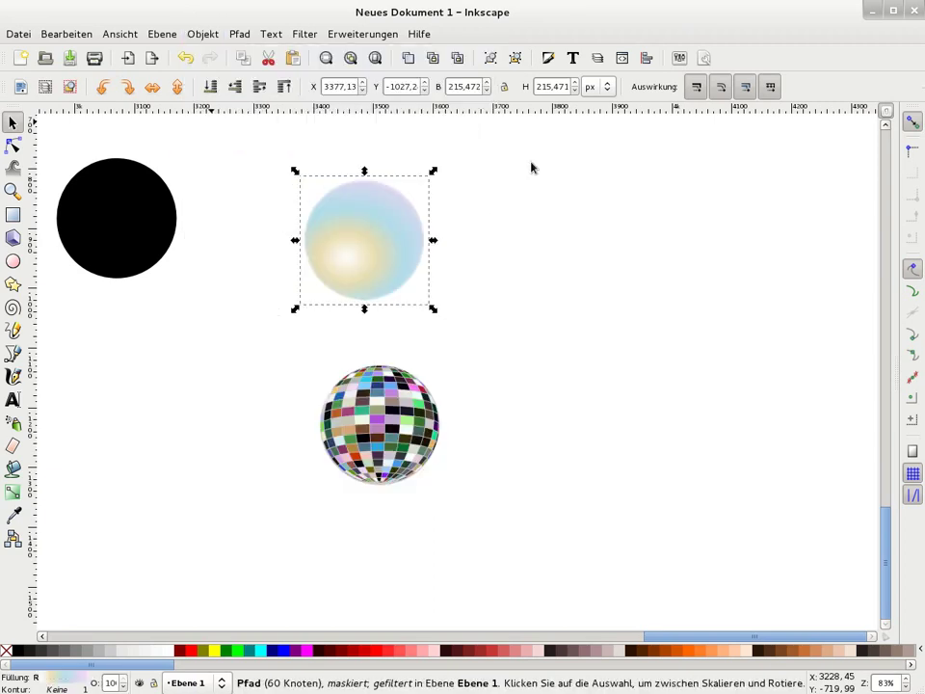
drag(371, 216, 386, 406)
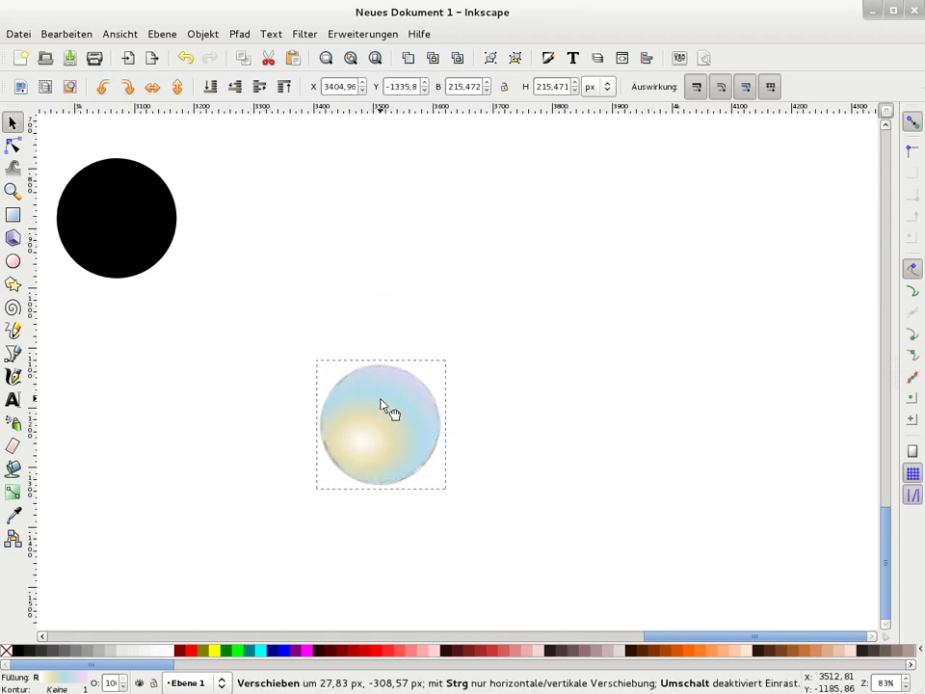
Centre the masked bubble over the disco ball and open the bubble's fill settings.
drag(511, 518, 512, 518)
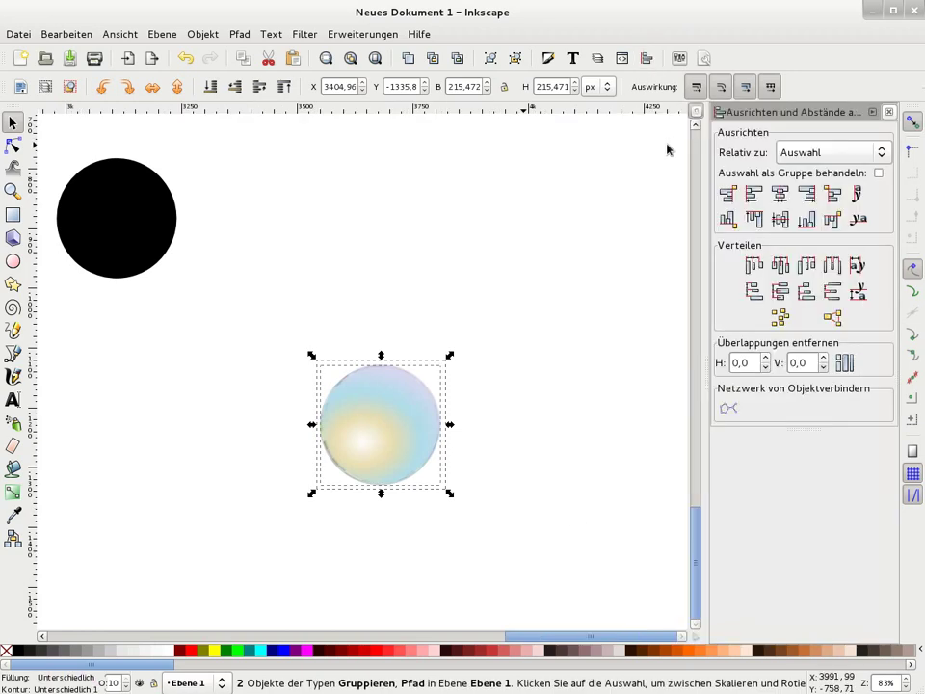
click(778, 220)
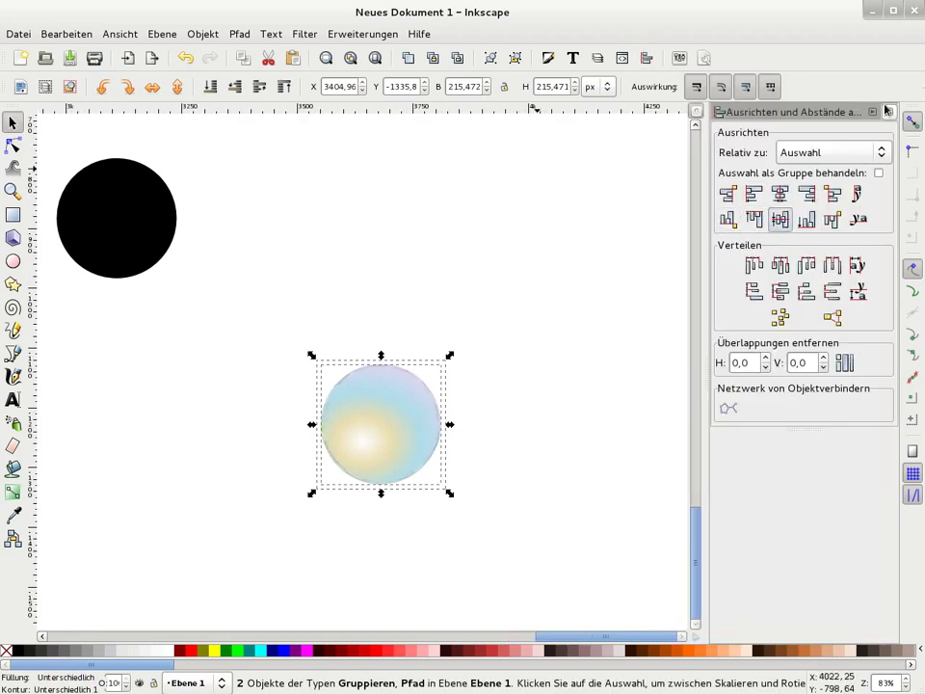
click(889, 113)
key(Escape)
click(378, 443)
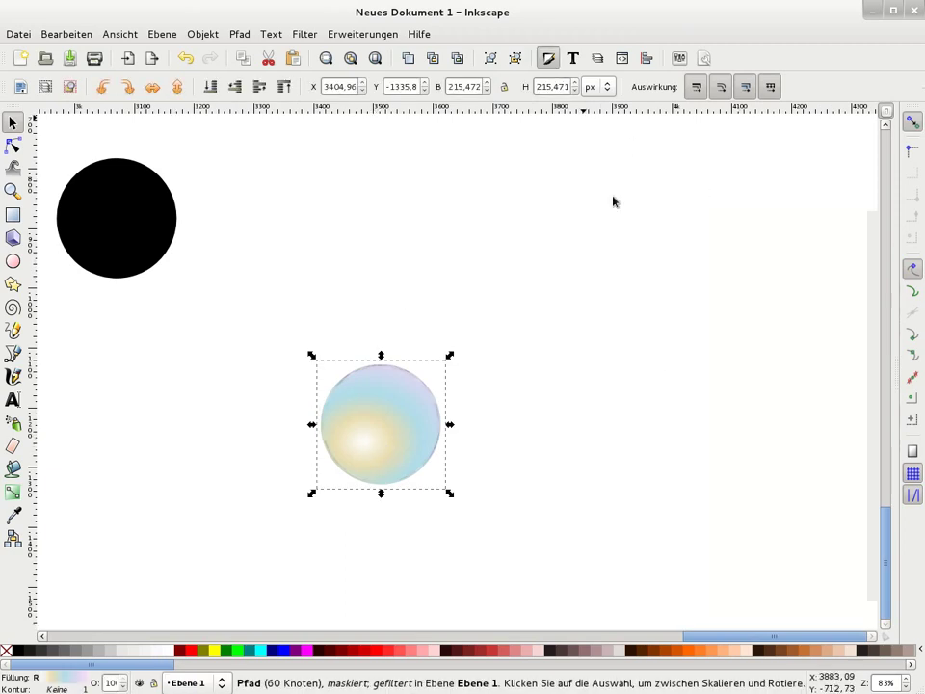
key(shift+ctrl+f)
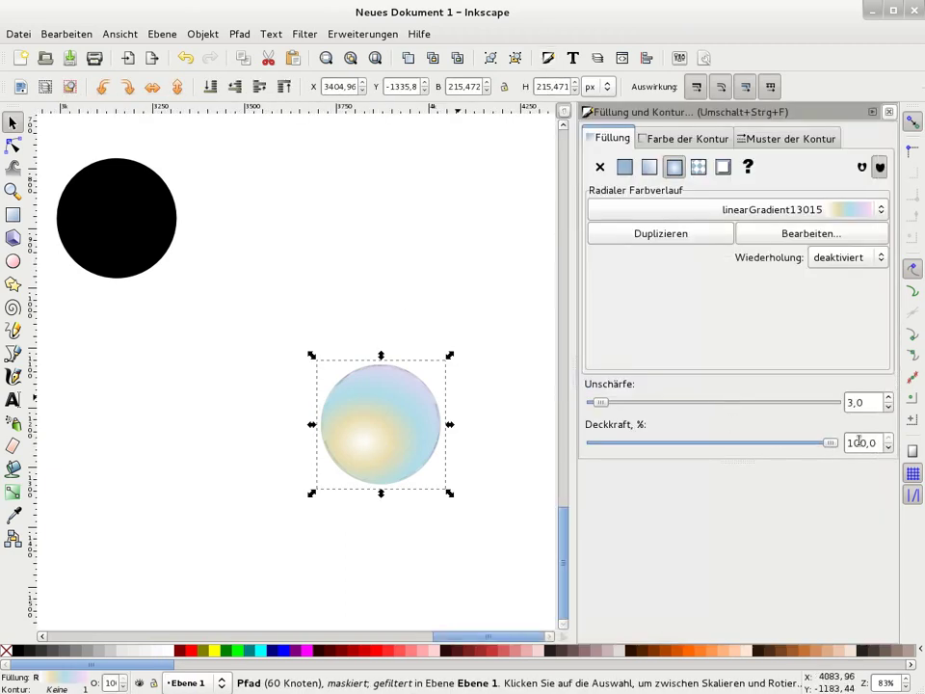
Set the masked bubble's opacity to 80%.
key(BackSpace)
key(BackSpace)
key(BackSpace)
text(80)
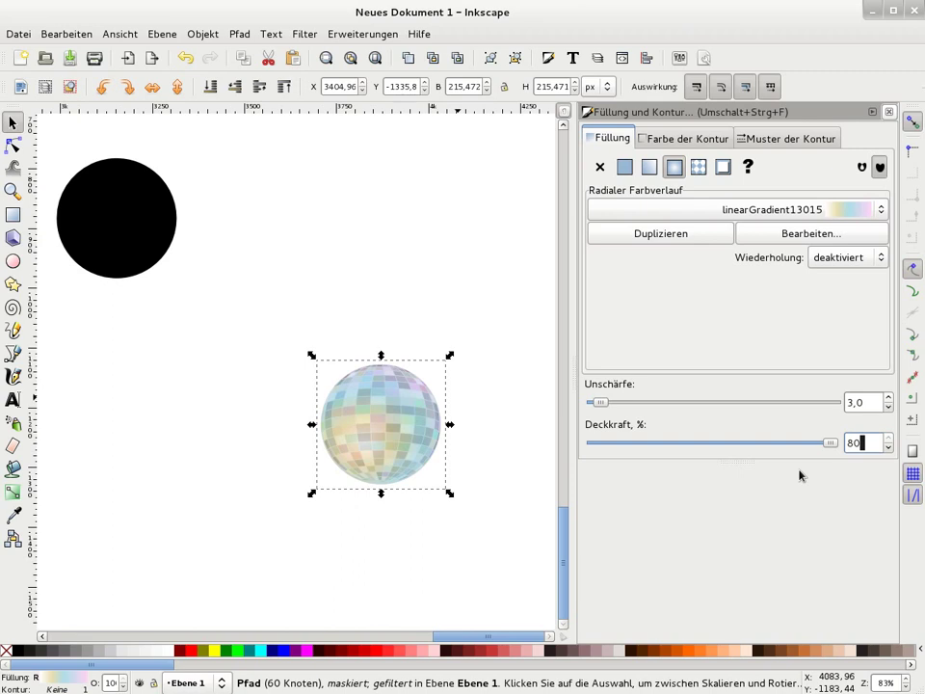
key(Return)
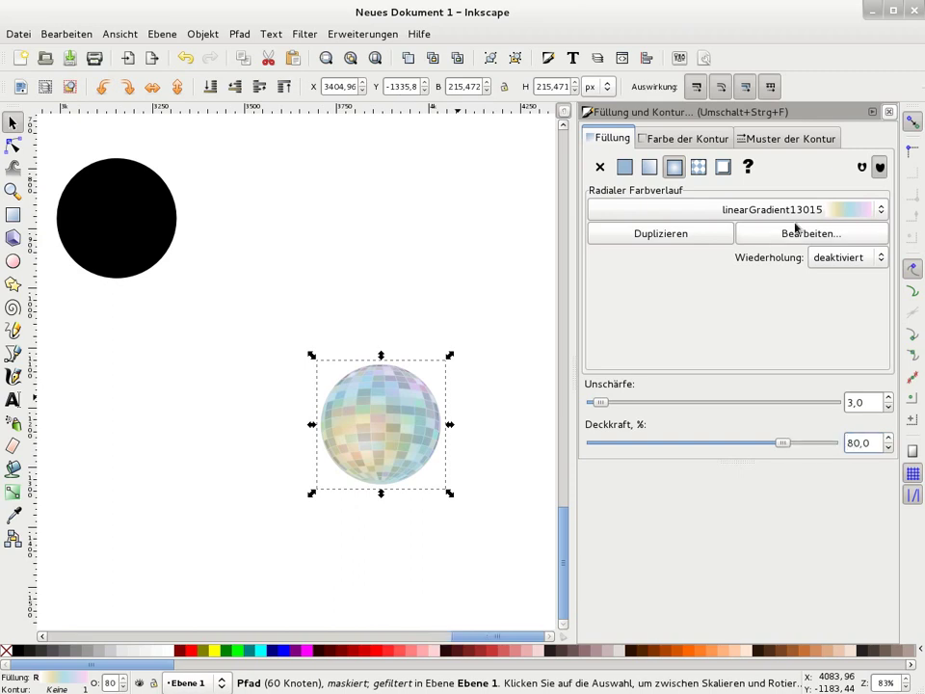
click(889, 113)
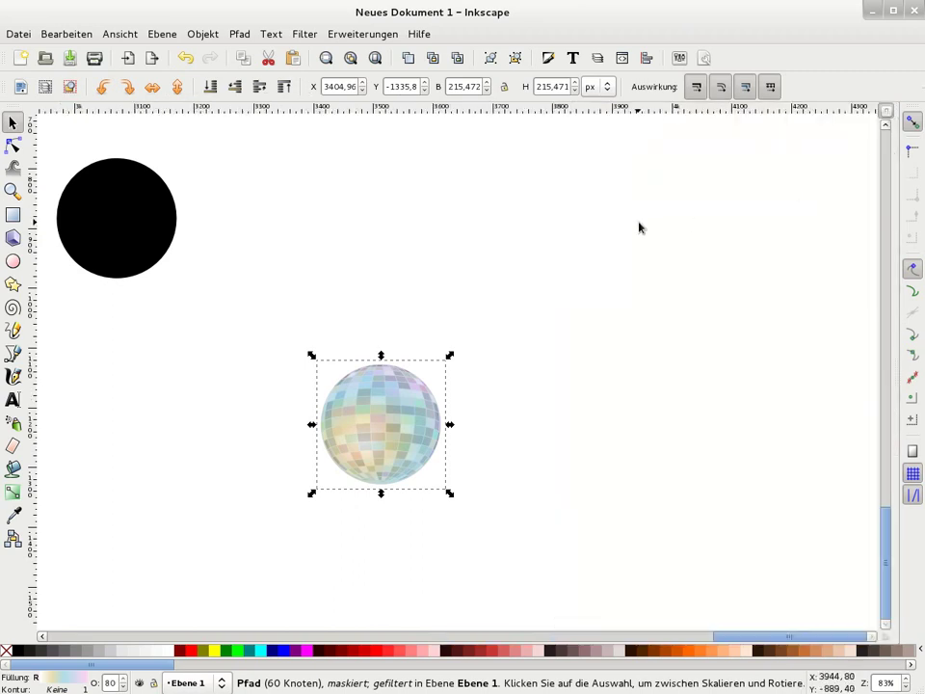
Group the bubble with the disco ball and move the group beside the black circle.
click(588, 275)
drag(656, 229, 265, 550)
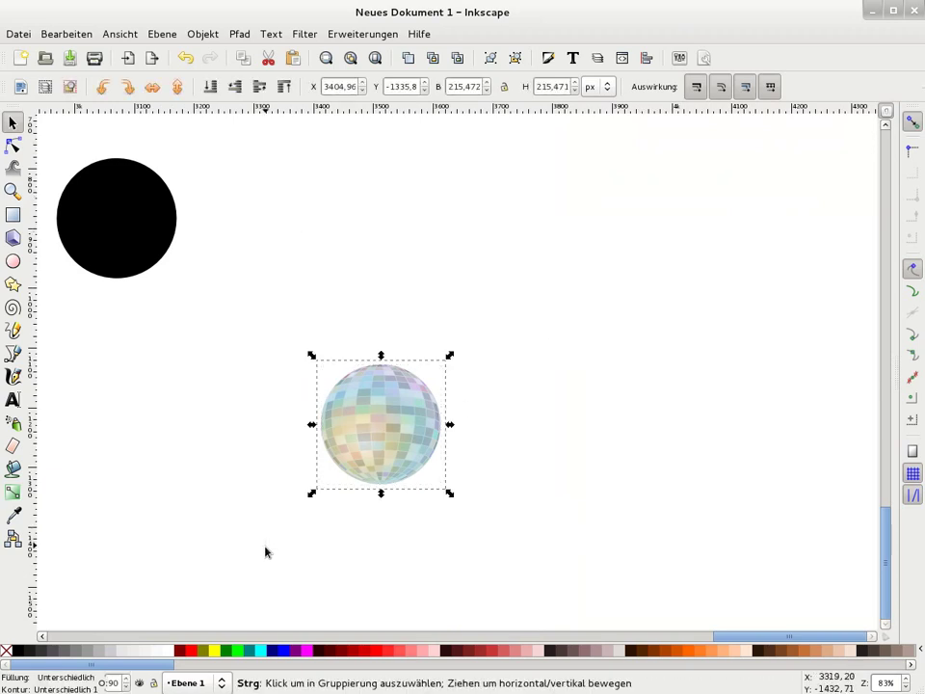
key(ctrl+g)
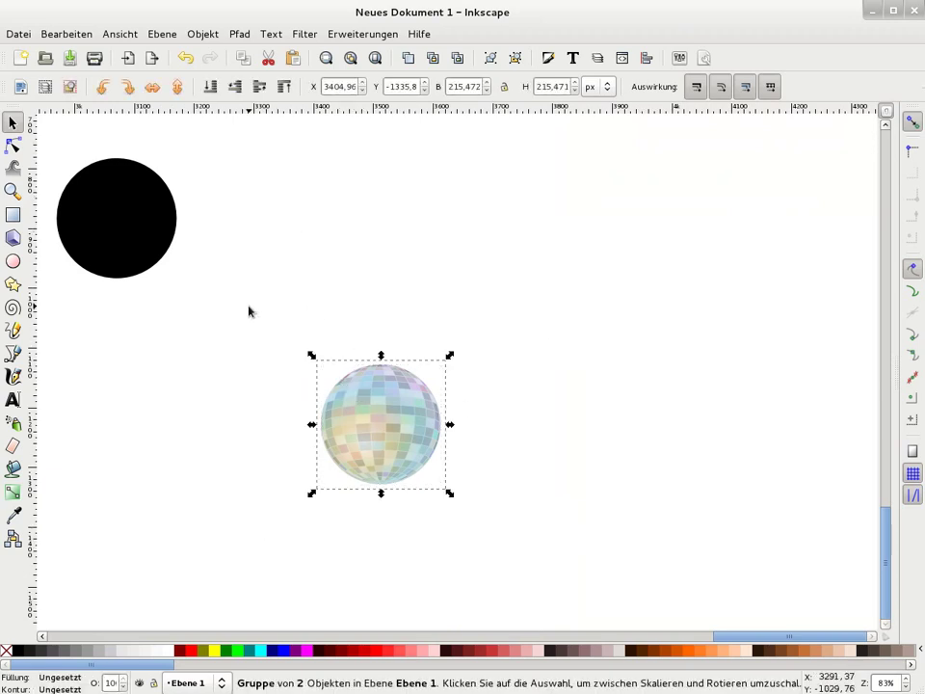
mouse_move(401, 429)
mouse_down()
mouse_move(297, 216)
mouse_move(306, 234)
mouse_up()
Draw a large 776.86 × 373.9 px rectangle in solid black at 100% opacity.
click(250, 483)
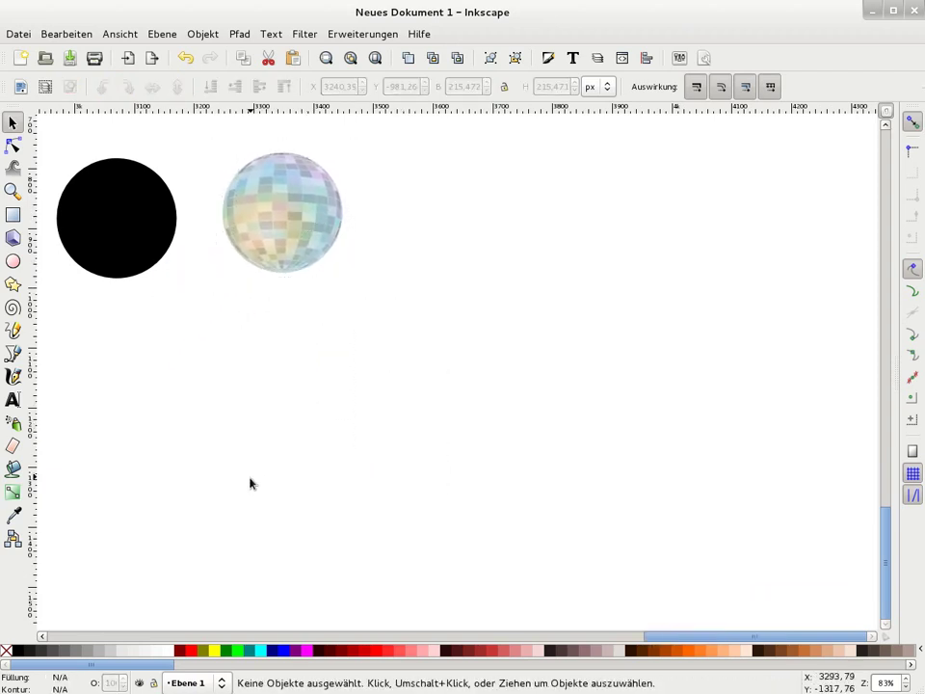
click(13, 218)
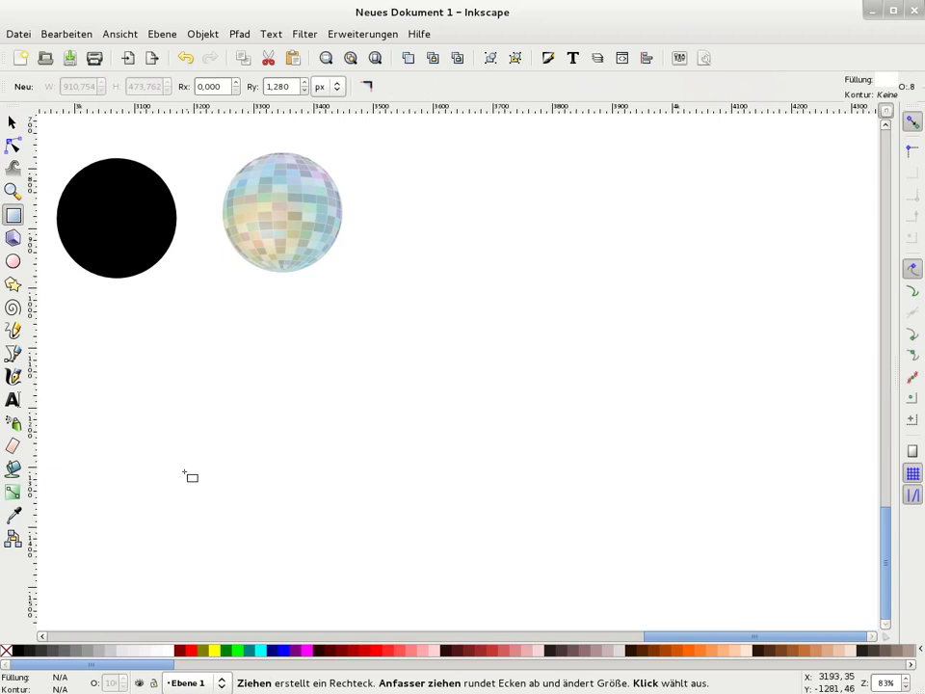
drag(282, 318, 745, 541)
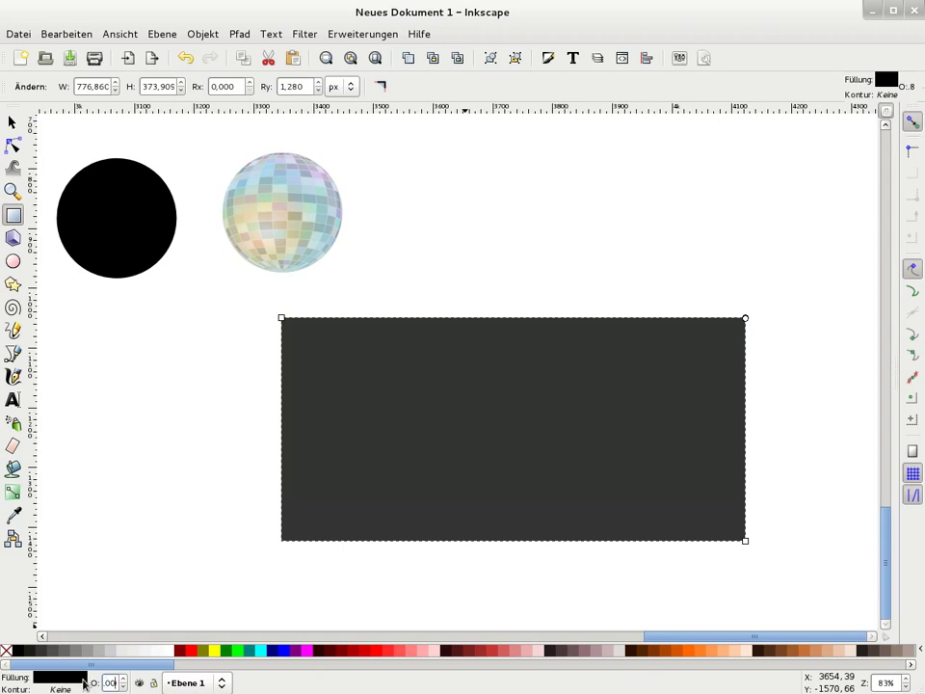
key(Return)
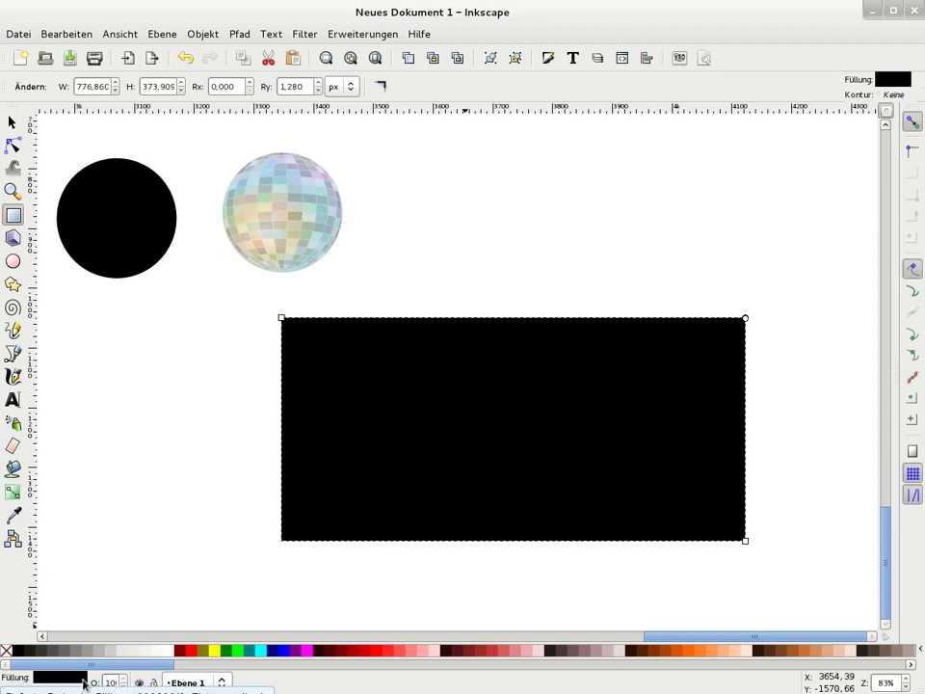
Move the disco ball onto the left side of the black rectangle.
click(12, 122)
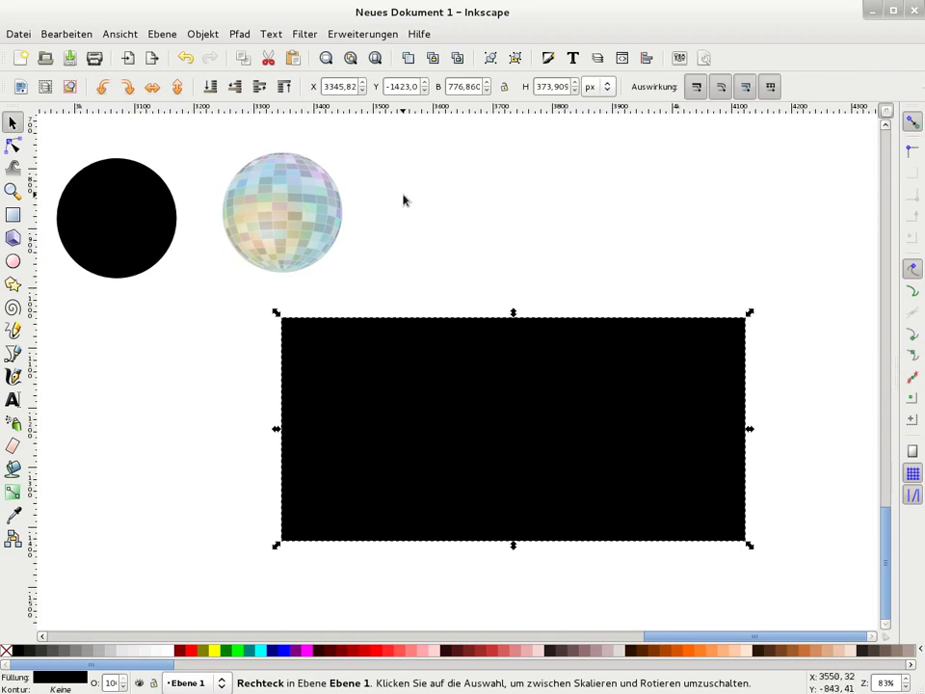
click(289, 236)
mouse_move(291, 229)
mouse_down()
mouse_move(312, 308)
mouse_move(404, 424)
mouse_move(340, 381)
mouse_up()
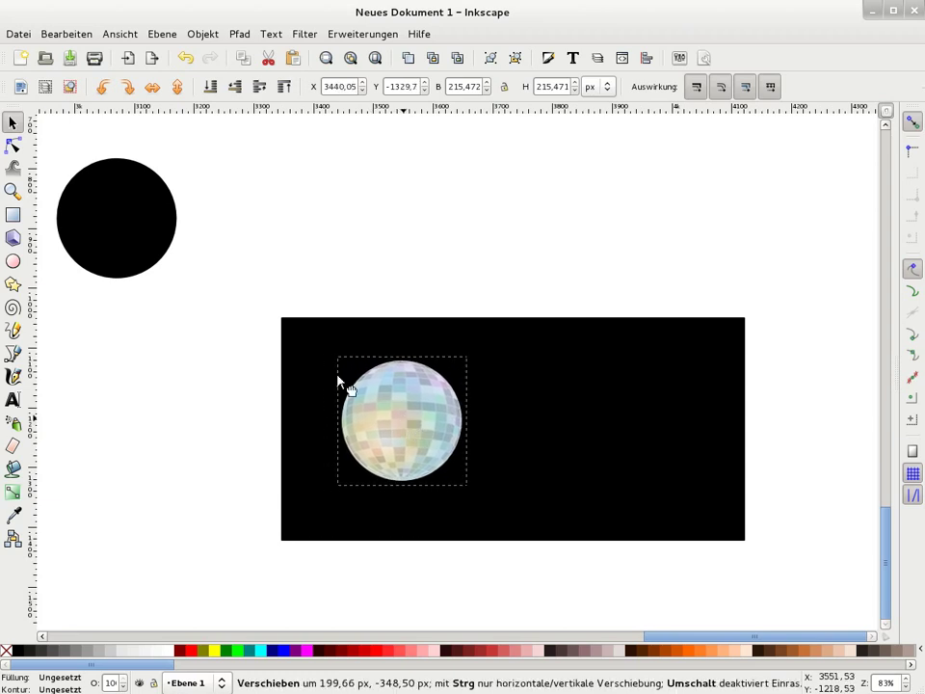
Move the black circle behind the disco ball and fill it white.
click(245, 179)
mouse_move(141, 209)
mouse_down()
mouse_move(183, 310)
mouse_move(237, 376)
mouse_move(269, 402)
mouse_move(379, 407)
mouse_up()
click(168, 652)
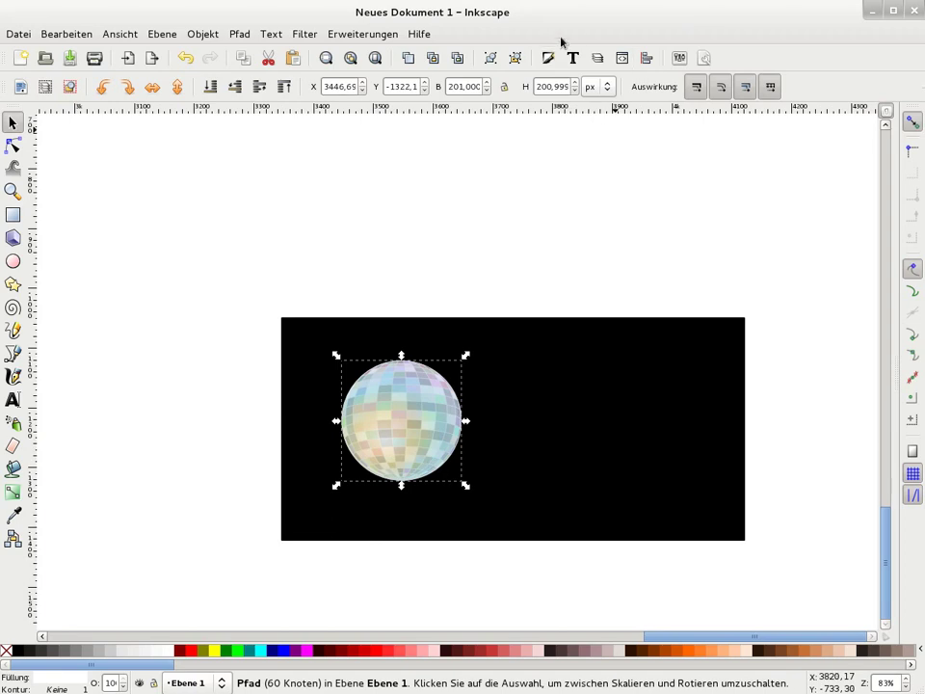
Blur the white circle to about 30 so it glows around the ball.
key(ctrl+shift+f)
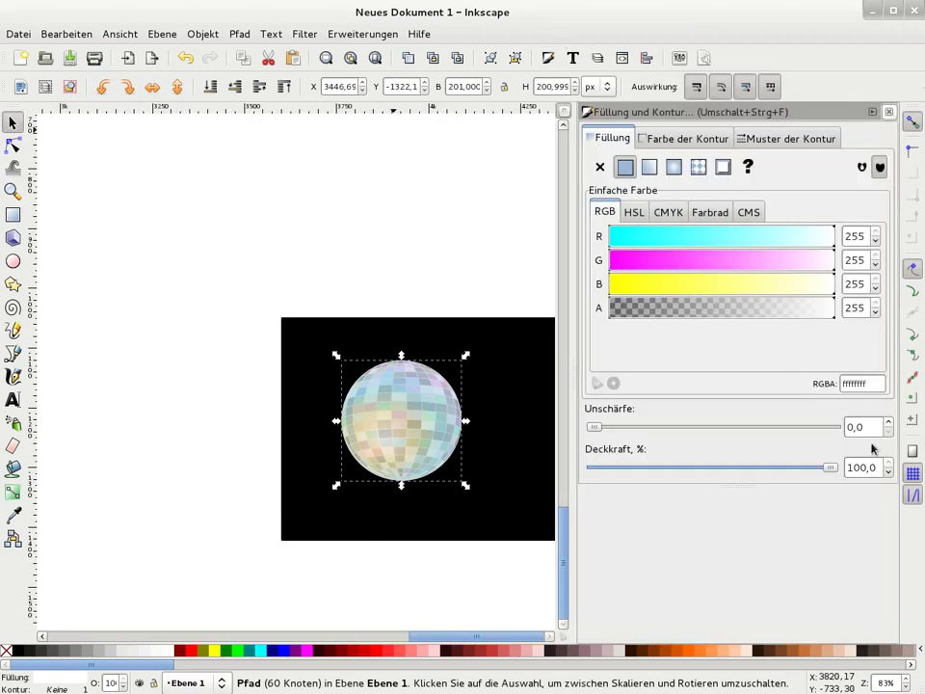
click(887, 423)
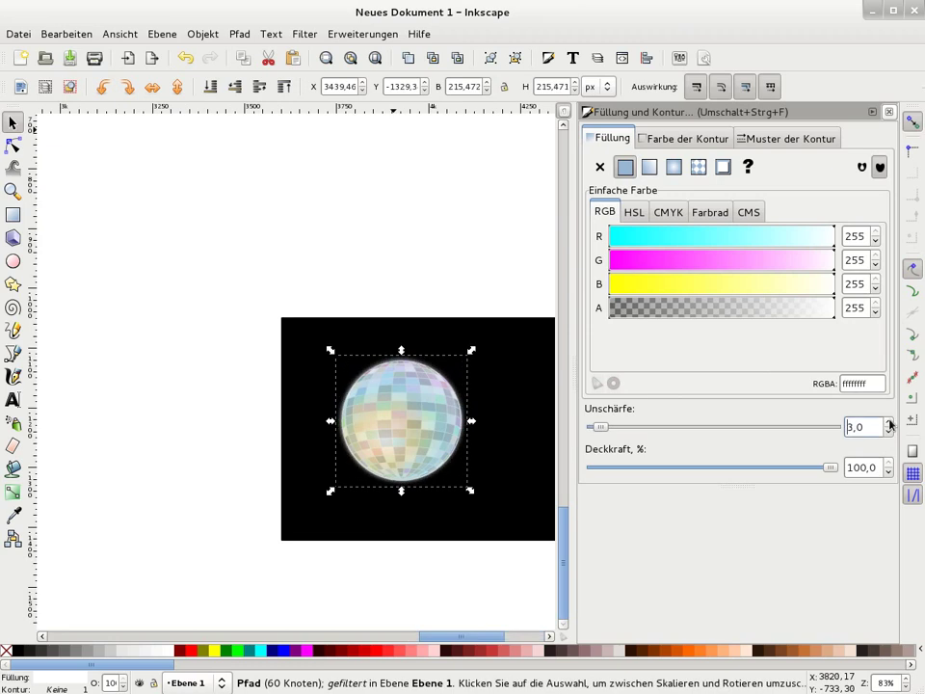
click(889, 423)
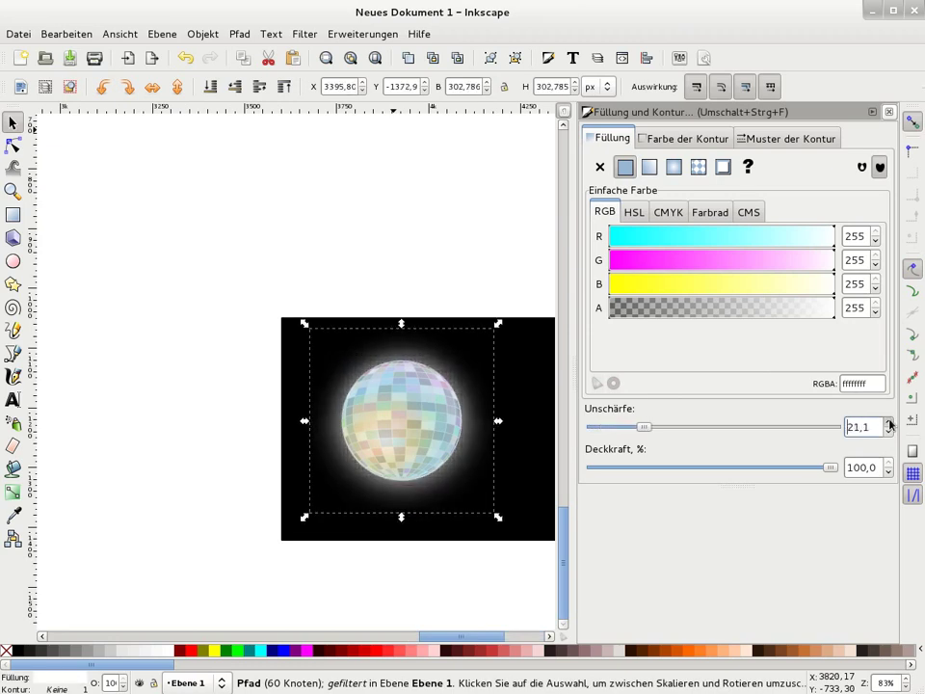
click(890, 423)
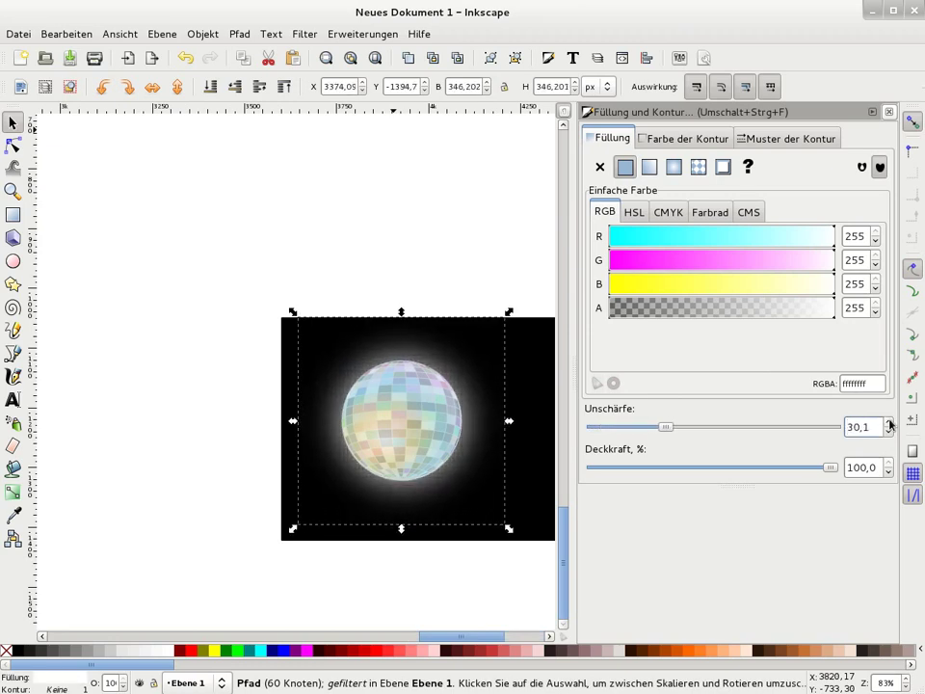
click(889, 112)
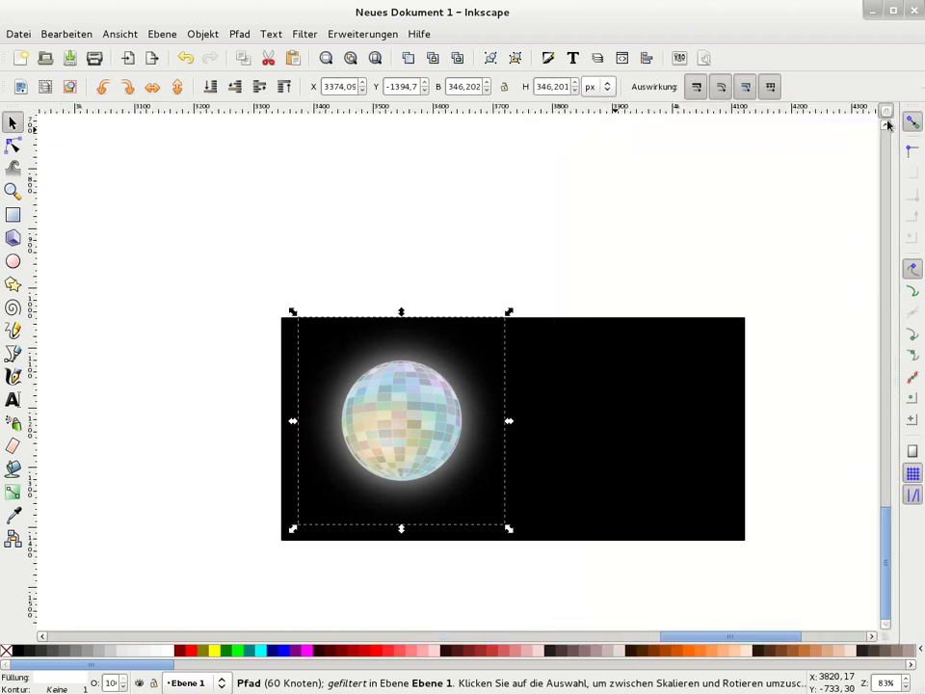
click(600, 203)
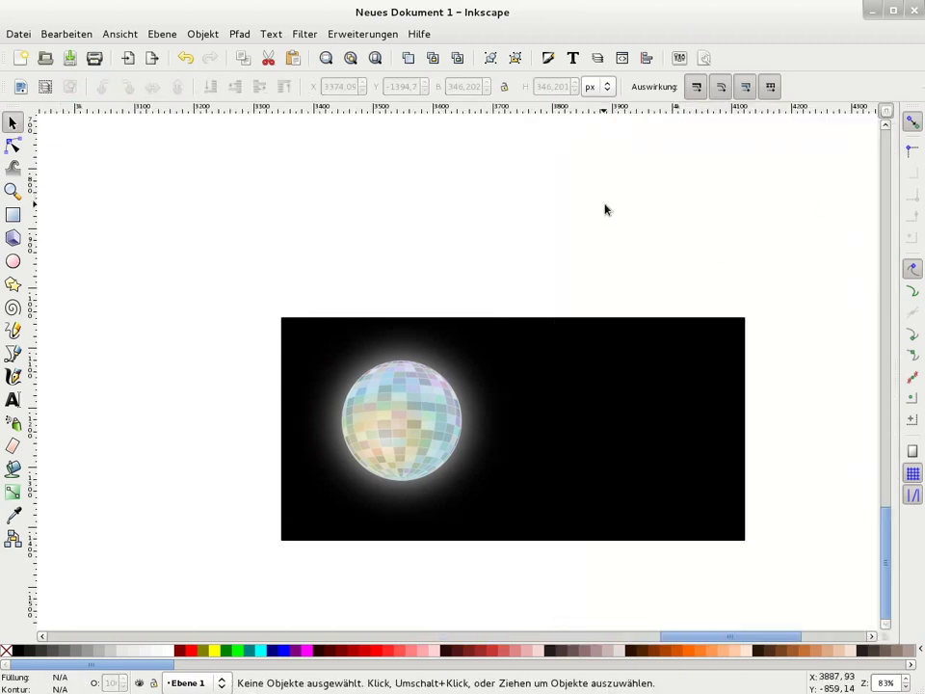
click(13, 284)
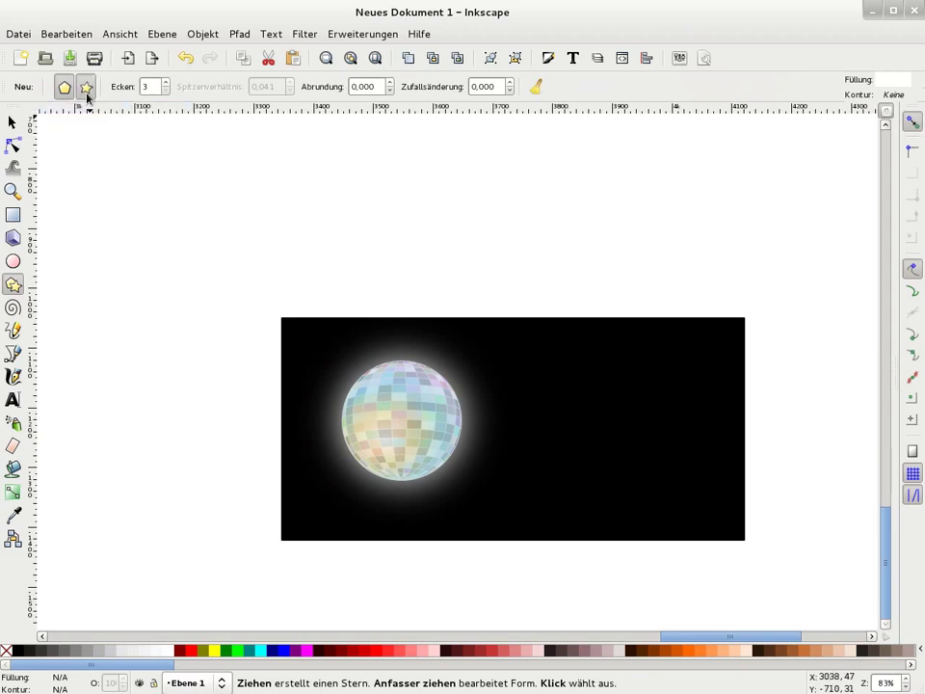
Draw two thin white five-point stars right of the ball, rotating one slightly.
click(87, 93)
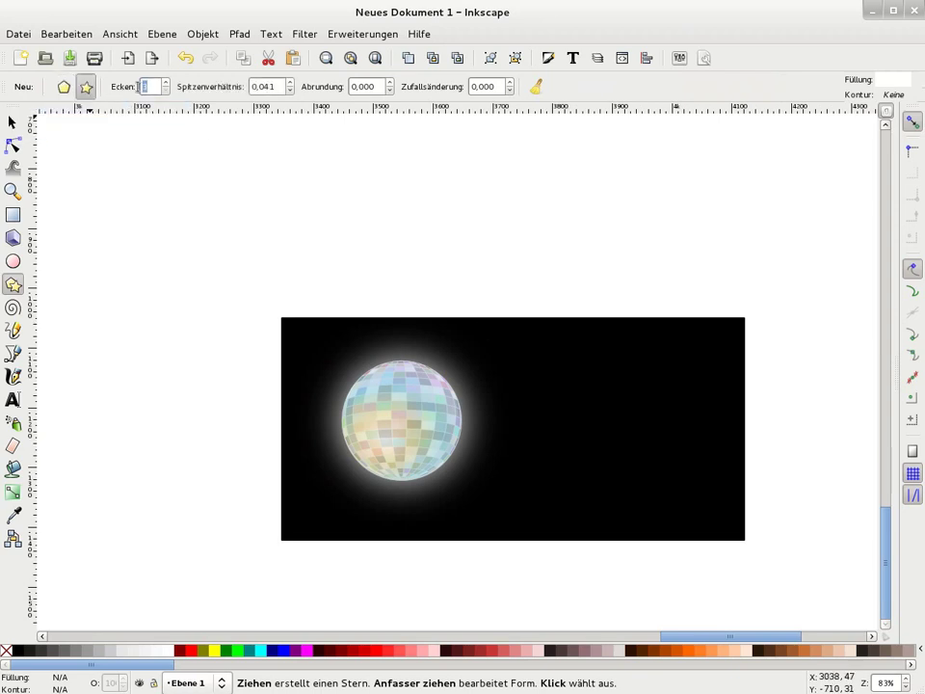
text(5)
drag(567, 396, 575, 434)
drag(557, 393, 578, 412)
key(s)
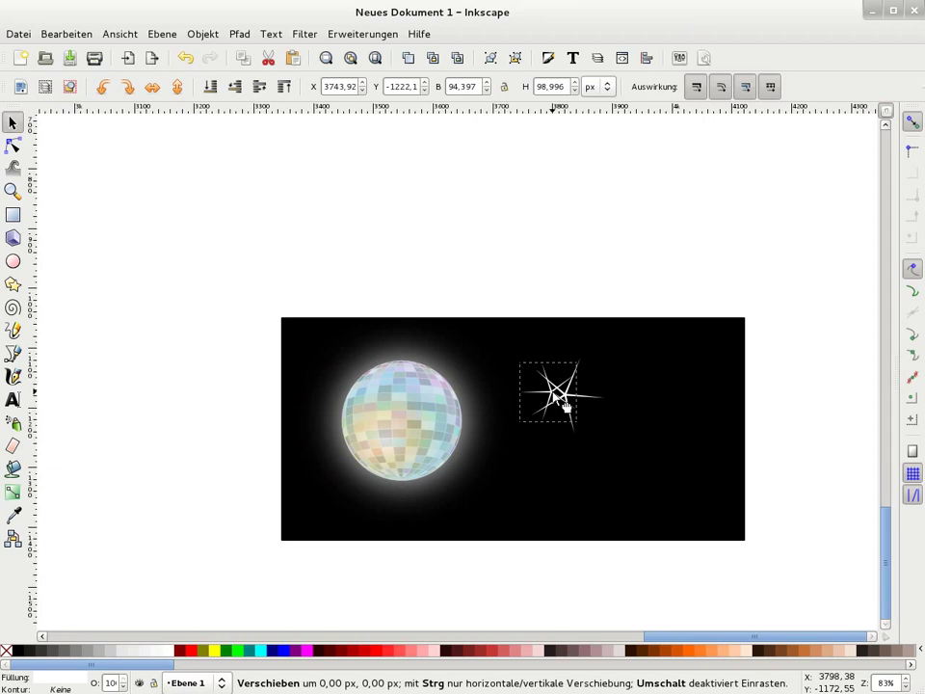
click(581, 410)
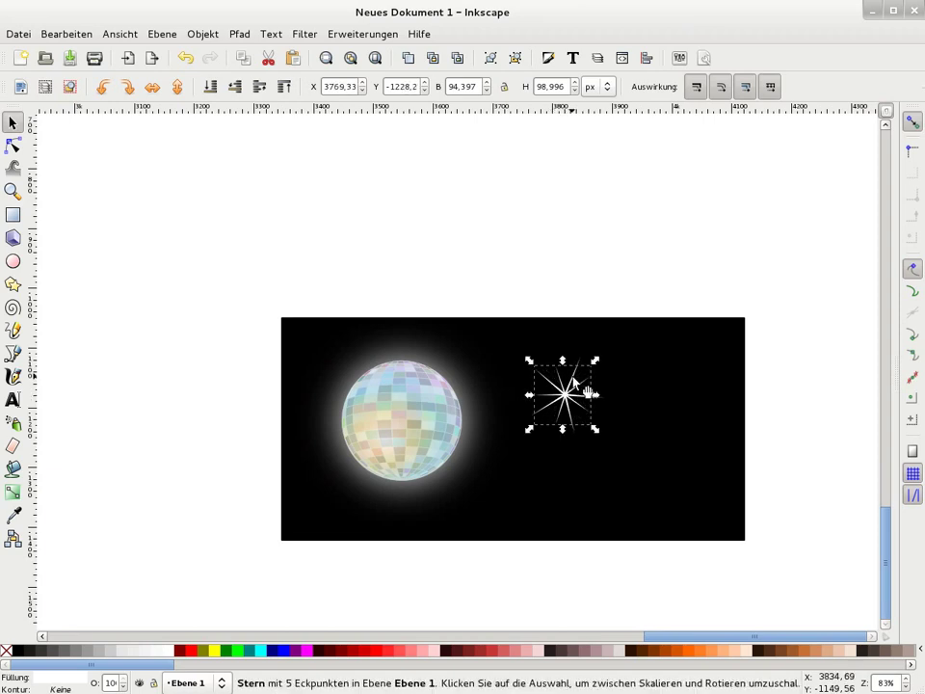
click(589, 391)
Give the star a blur of 1 and select both stars.
click(547, 58)
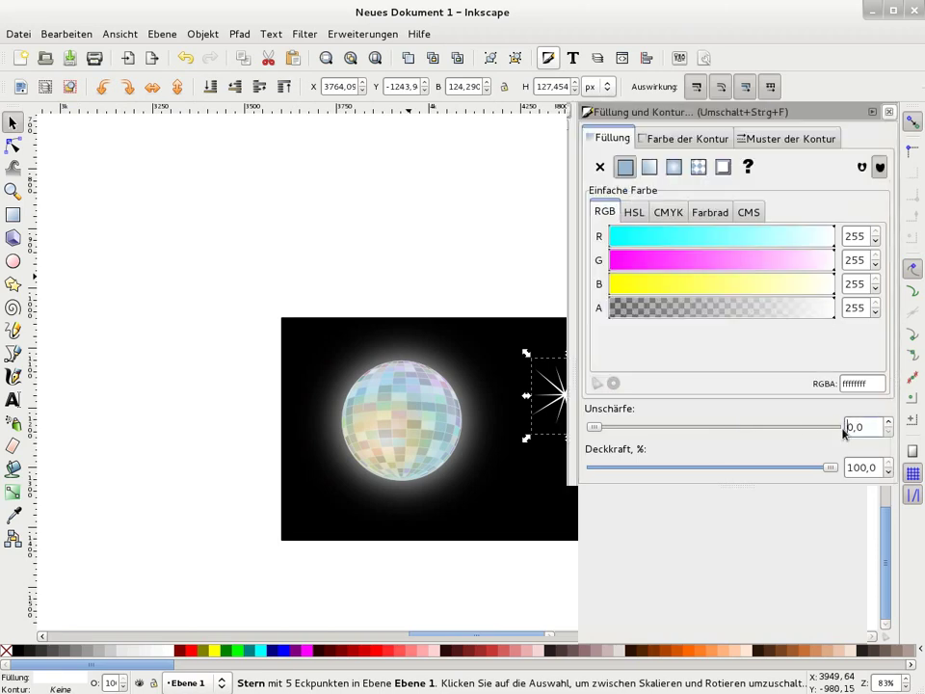
text(2)
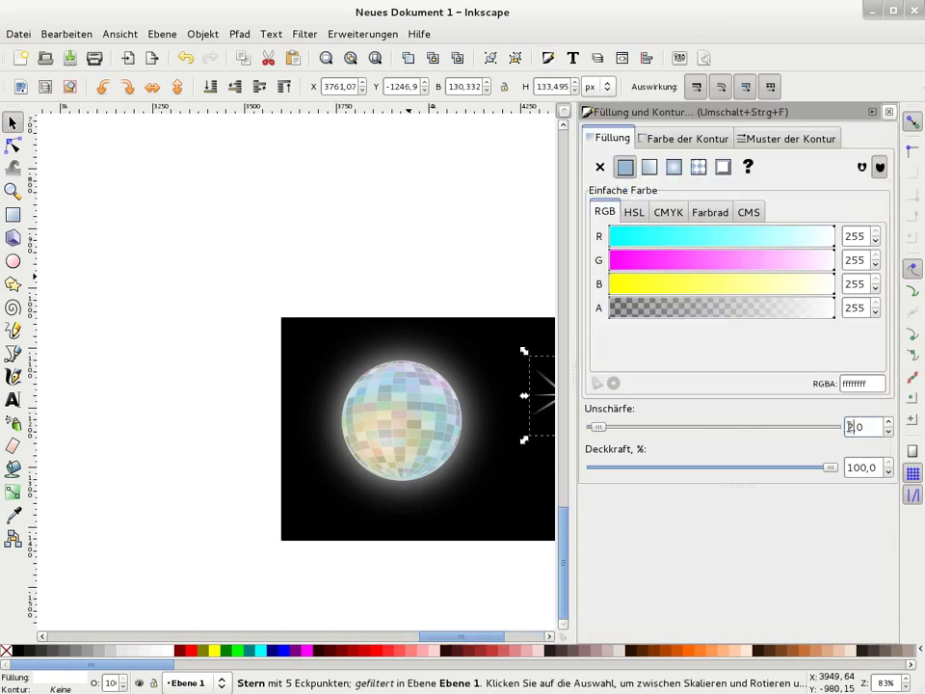
drag(424, 637, 441, 638)
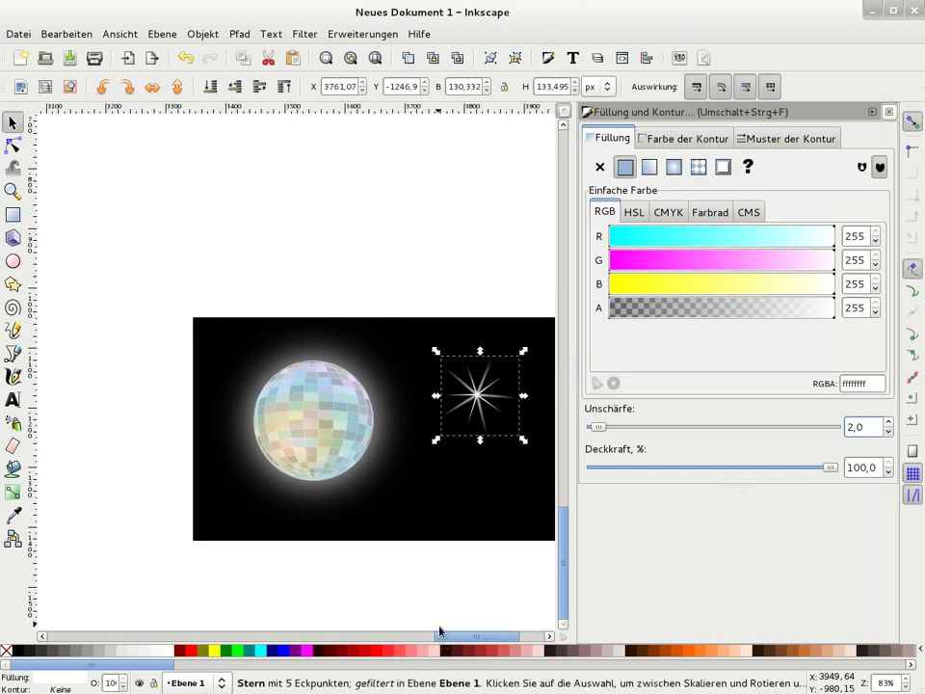
key(ctrl+z)
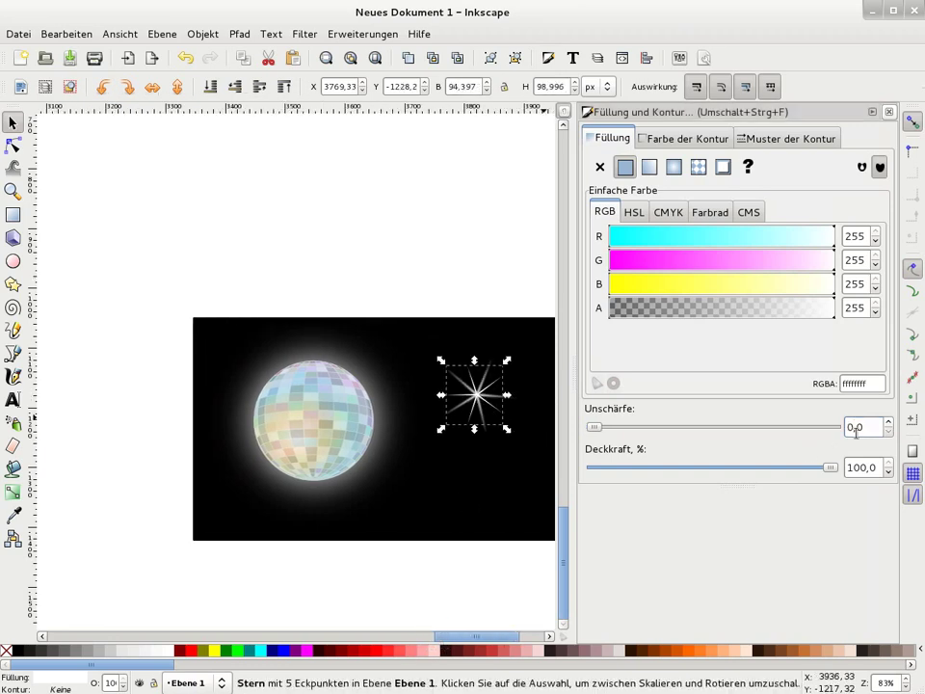
click(852, 427)
text(1,5)
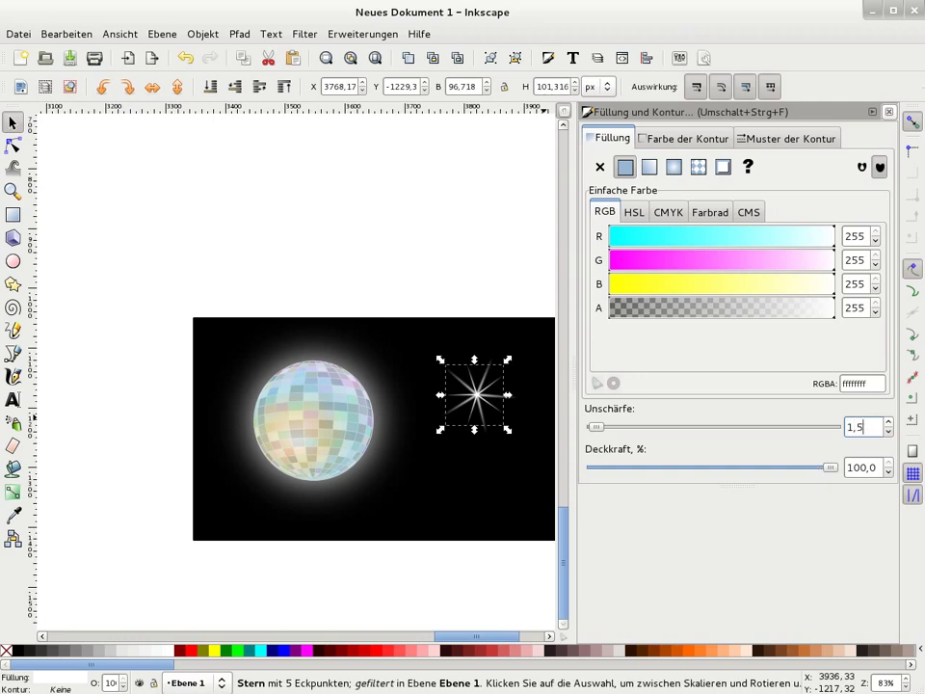
click(888, 112)
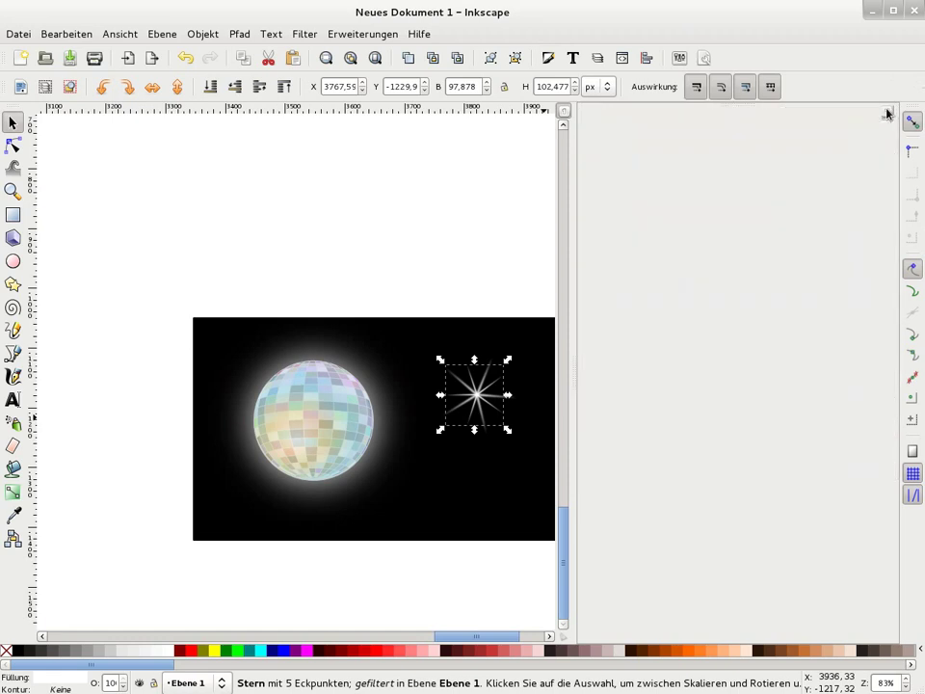
drag(408, 250, 559, 480)
Group the two stars into a sparkle and move it onto the disco ball.
key(ctrl+g)
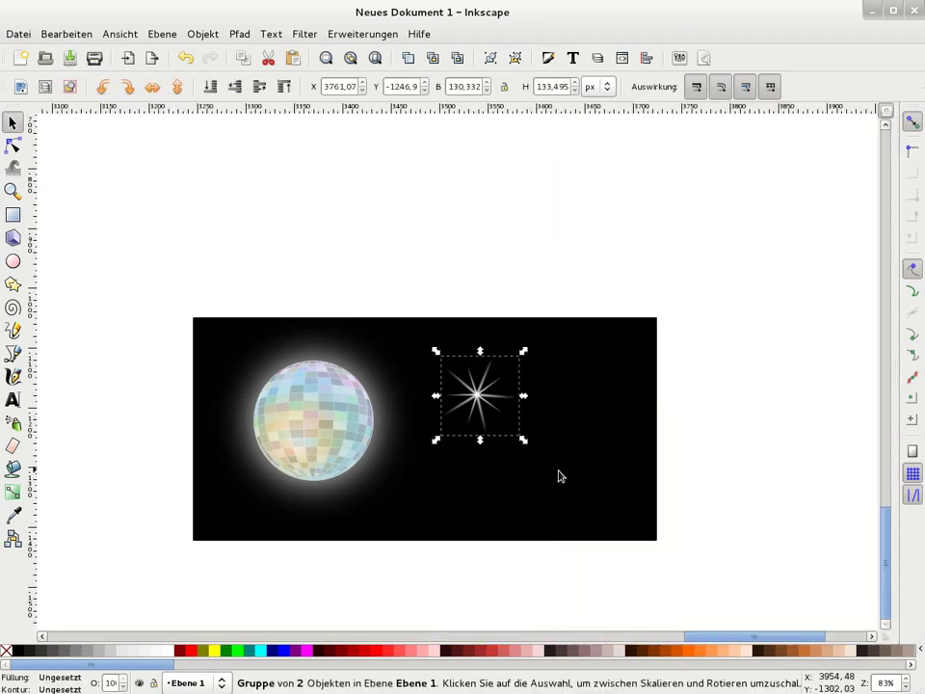
drag(487, 399, 289, 460)
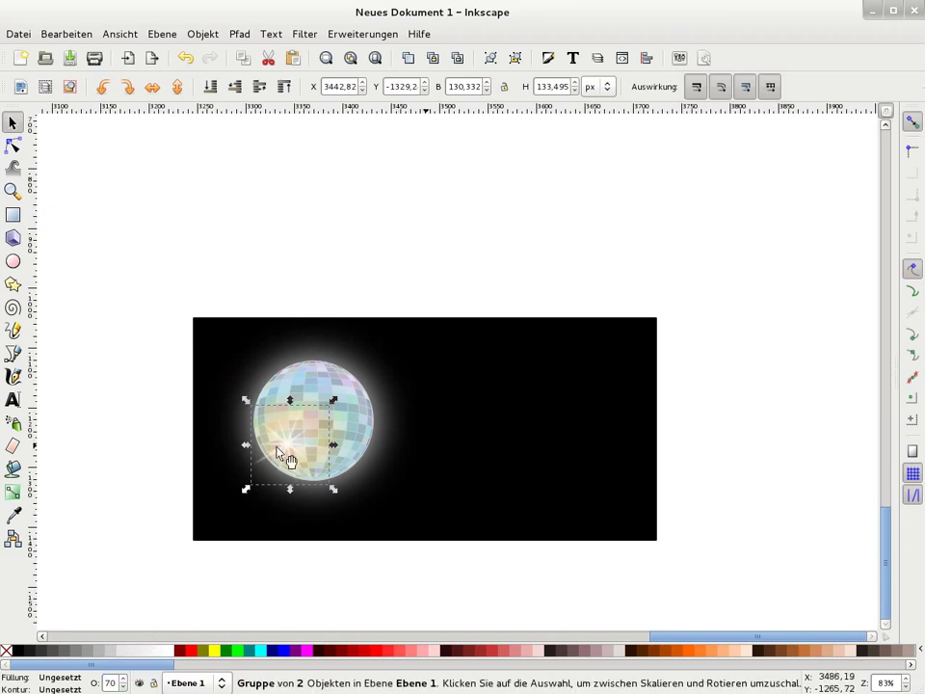
drag(283, 438, 306, 417)
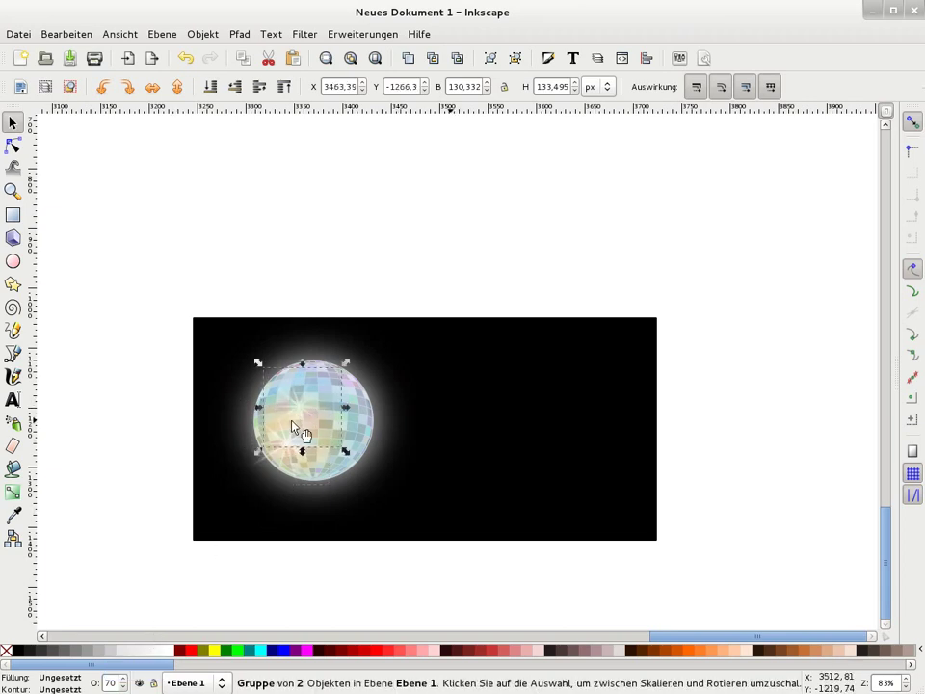
Shrink the sparkle to about 84 × 86 px and nudge it onto the ball's lower-left side.
drag(343, 365, 320, 387)
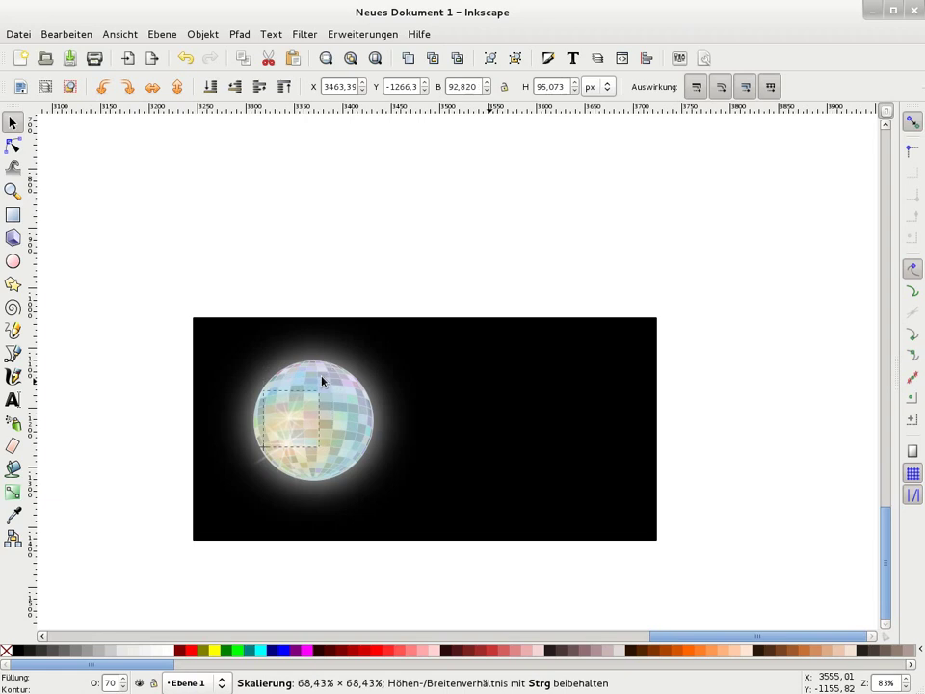
drag(279, 431, 285, 416)
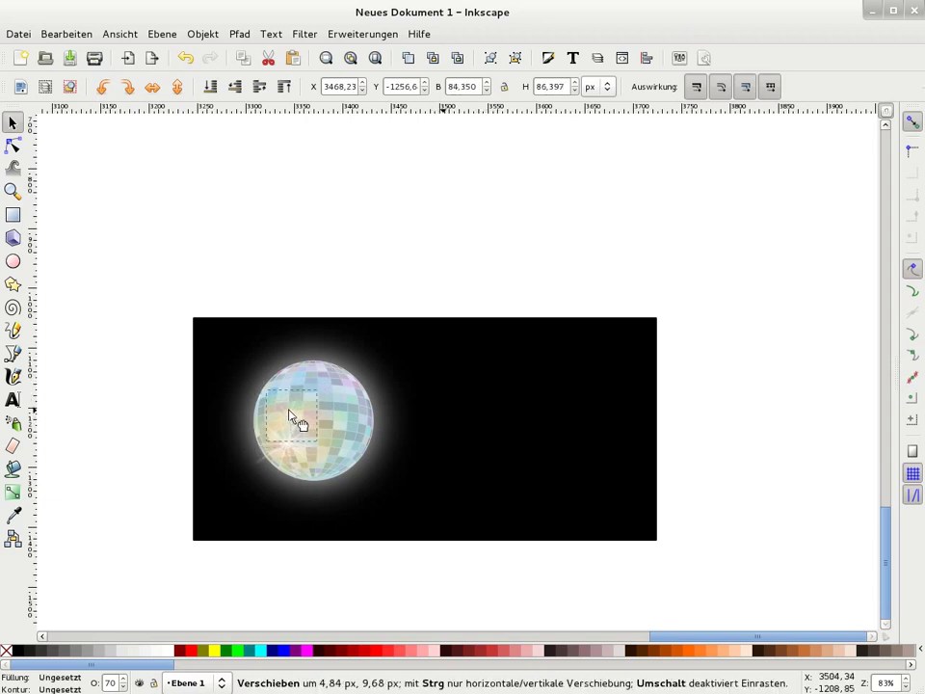
click(102, 372)
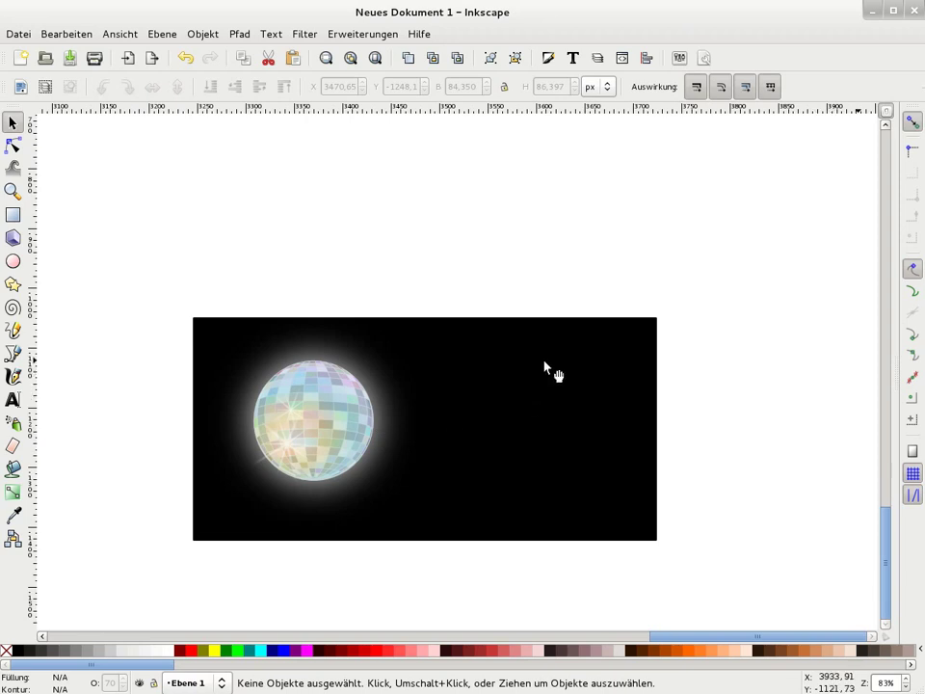
key(minus)
drag(170, 284, 553, 518)
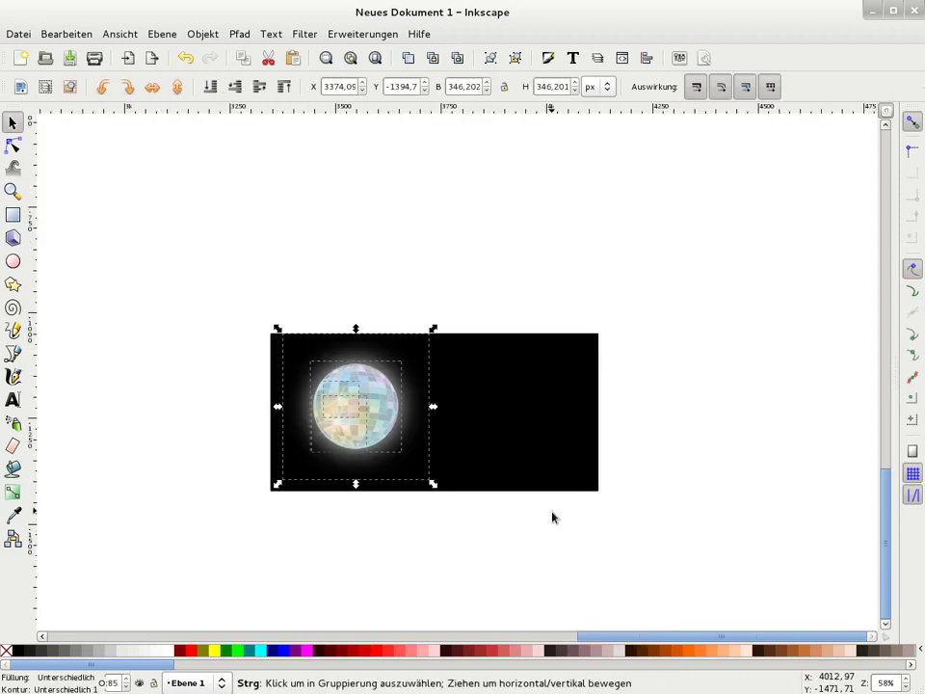
Draw a 3-corner polygon triangle in the upper left, filled fully opaque red.
key(minus)
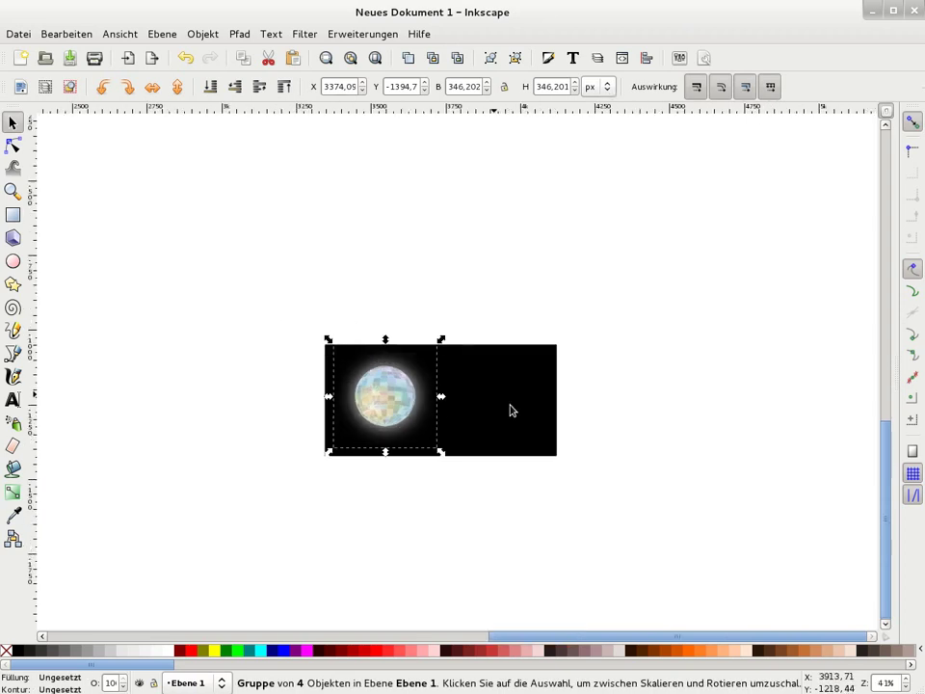
key(minus)
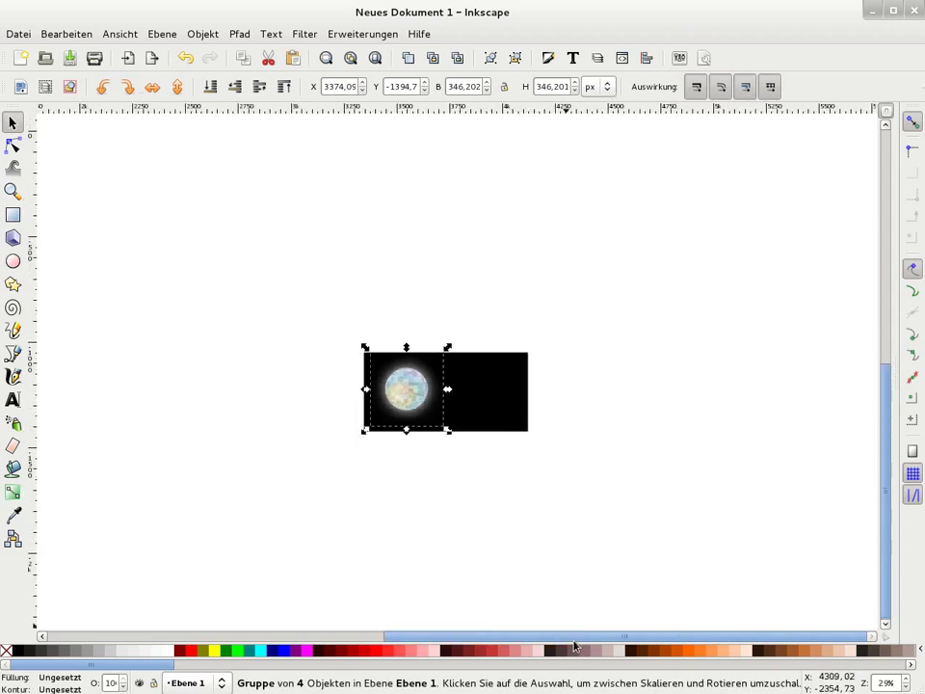
scroll(535, 641, left, 3)
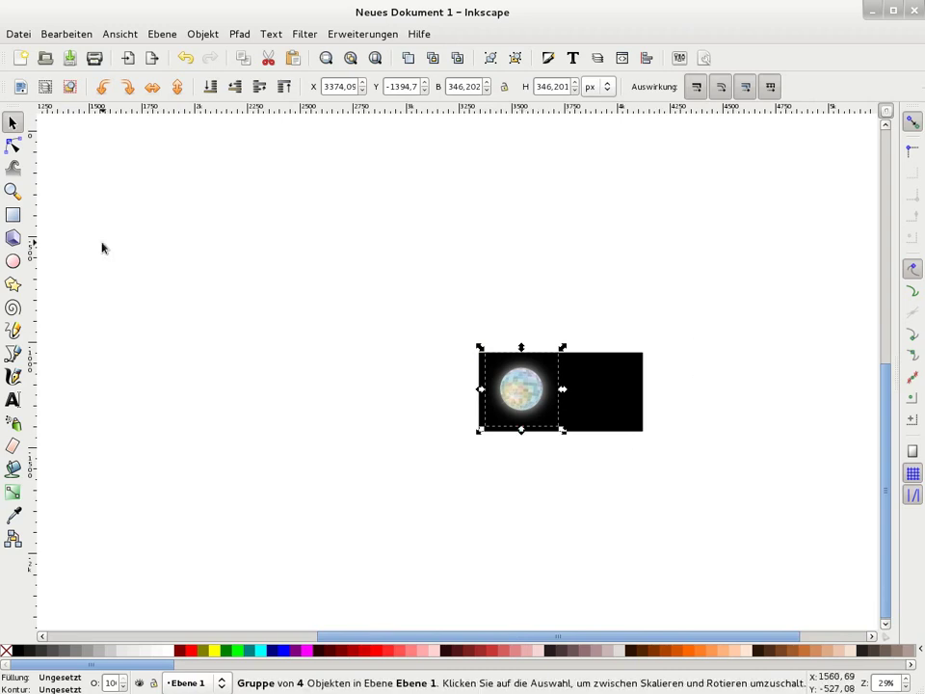
click(16, 284)
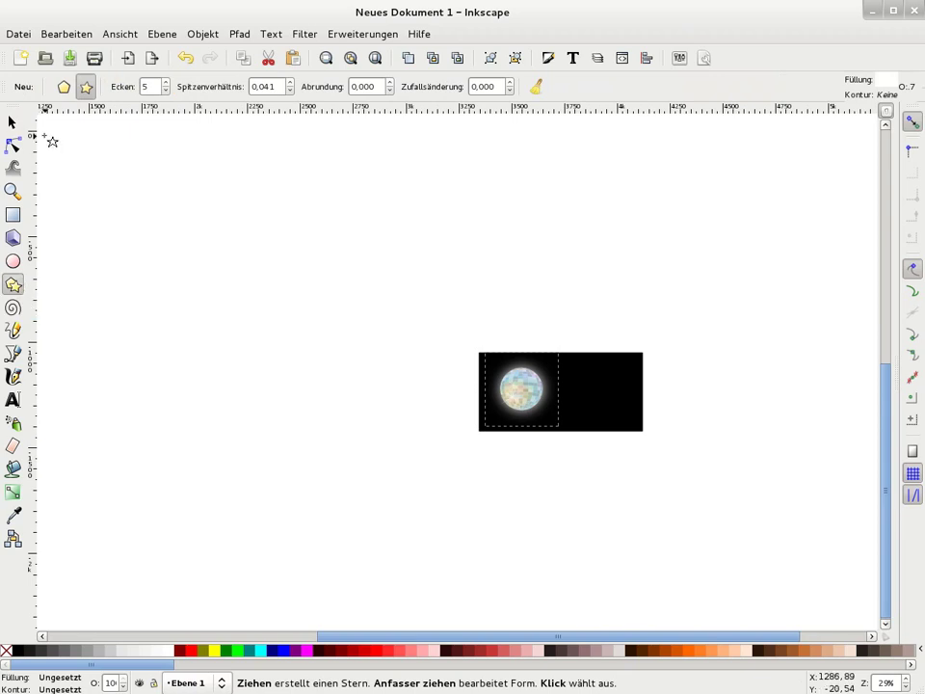
click(63, 88)
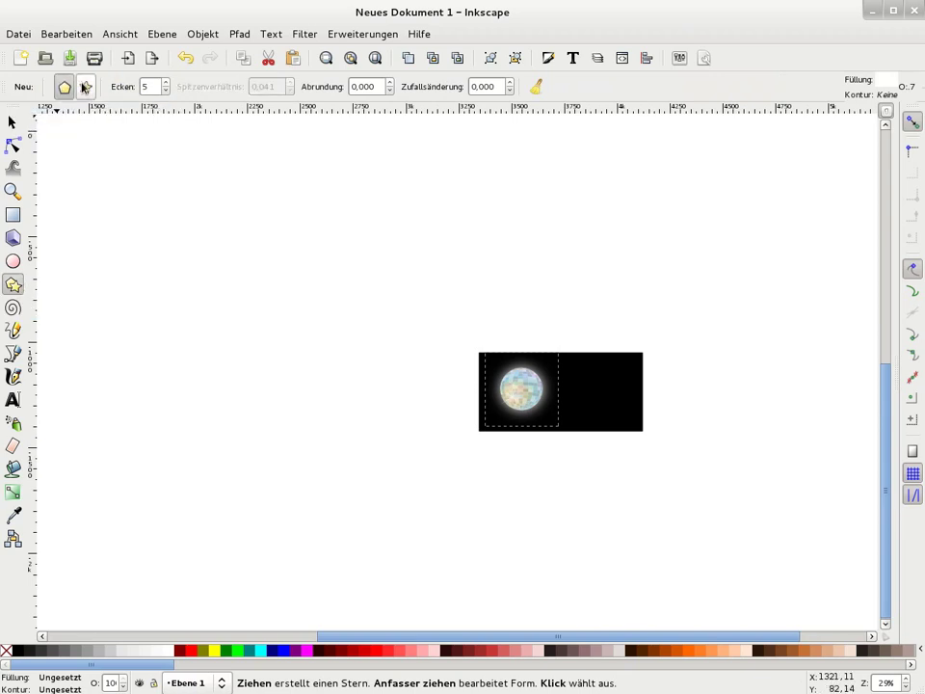
text(3)
drag(190, 190, 233, 329)
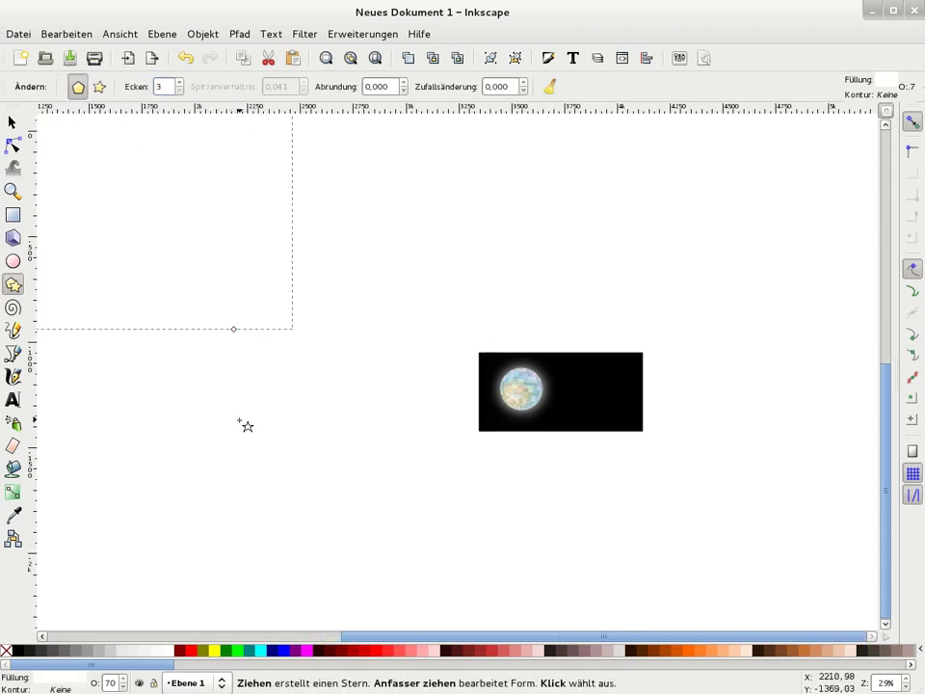
click(192, 651)
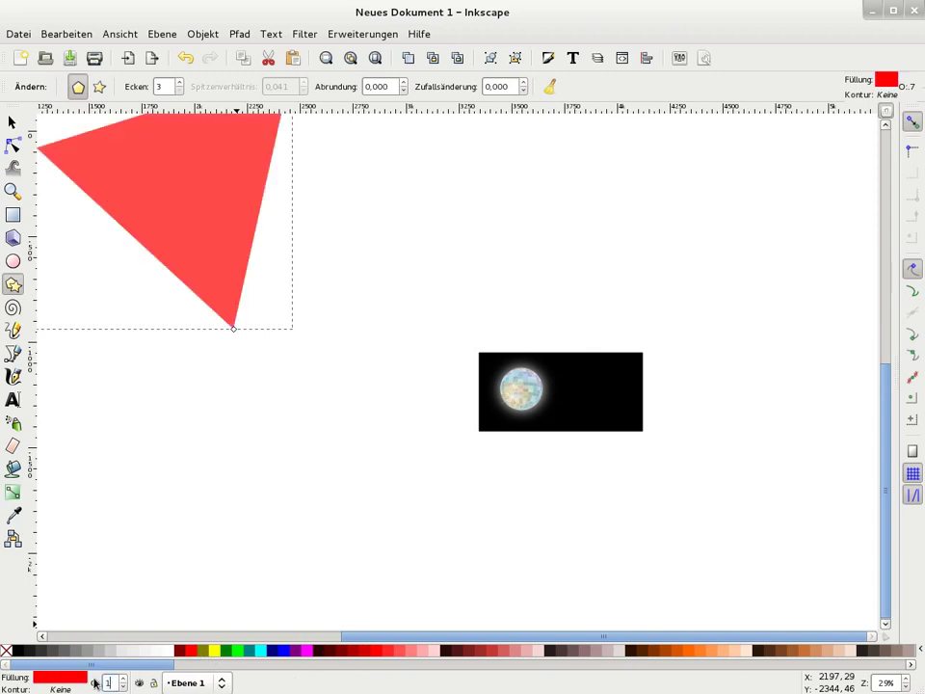
text(00)
key(Return)
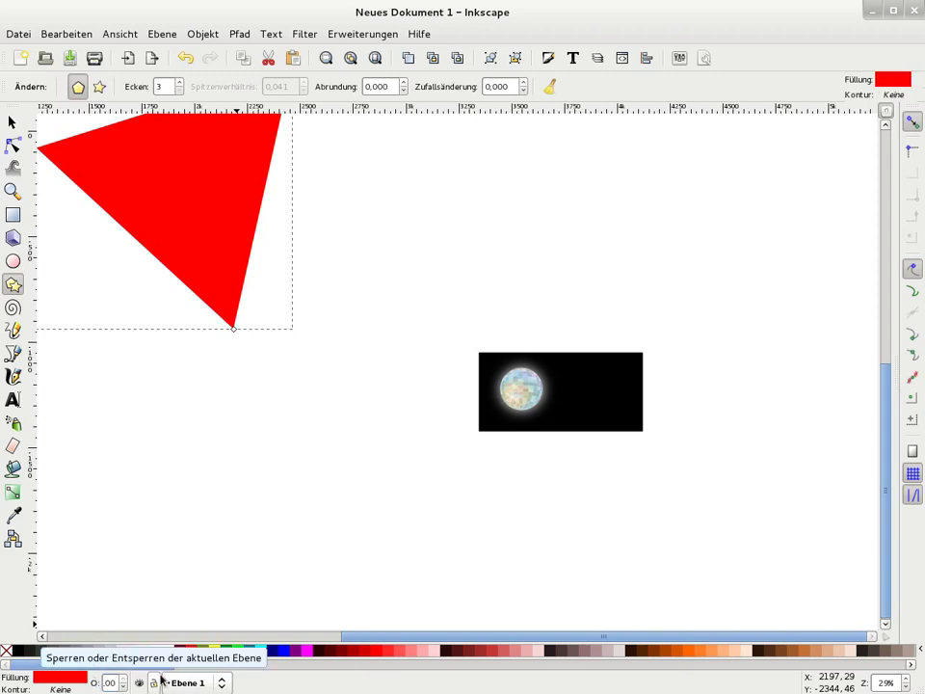
Rotate the red triangle to point down and stretch it into a thin 207 × 1761 px wedge.
key(minus)
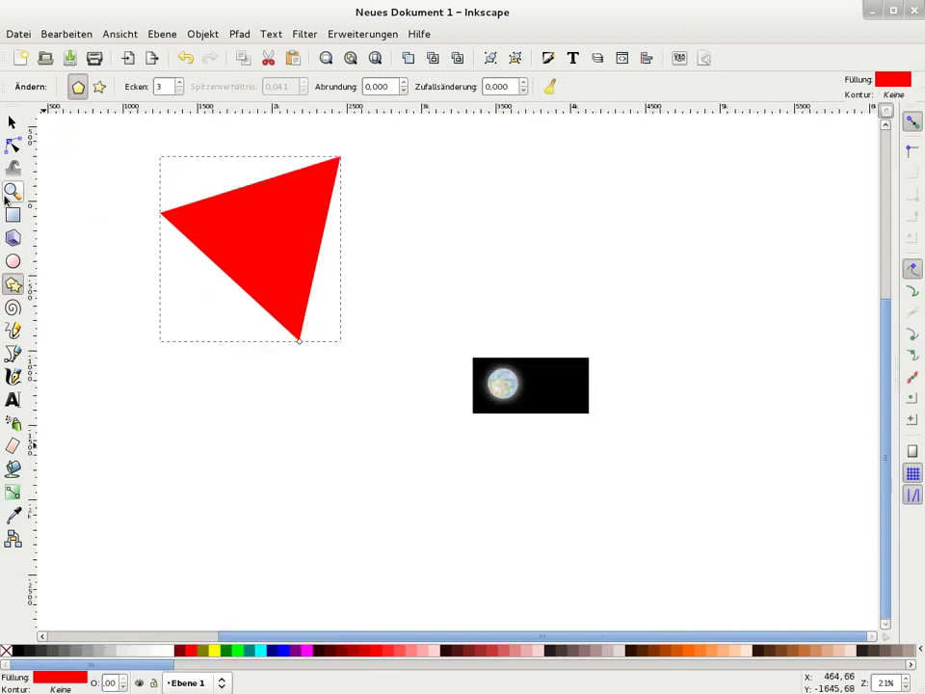
click(12, 123)
click(323, 222)
drag(345, 155, 361, 202)
click(184, 318)
click(261, 277)
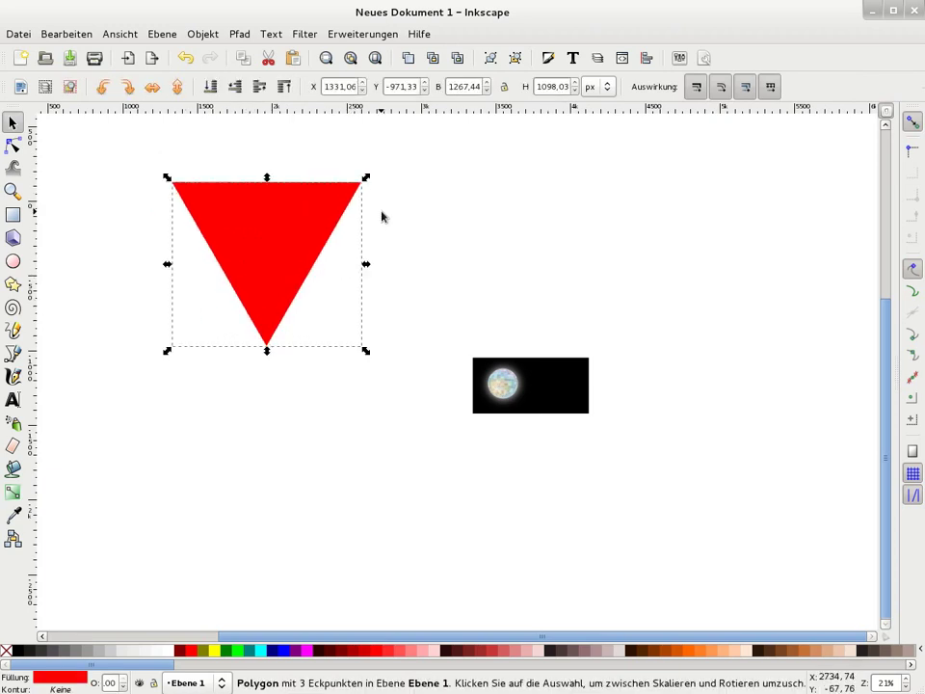
drag(366, 263, 211, 258)
drag(188, 351, 174, 449)
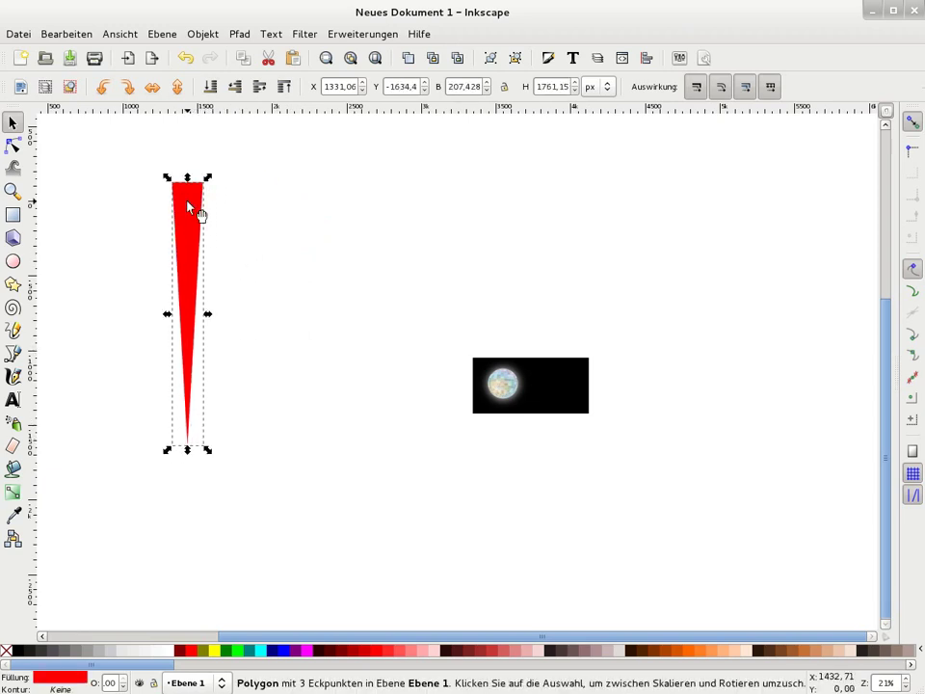
key(minus)
drag(261, 275, 237, 275)
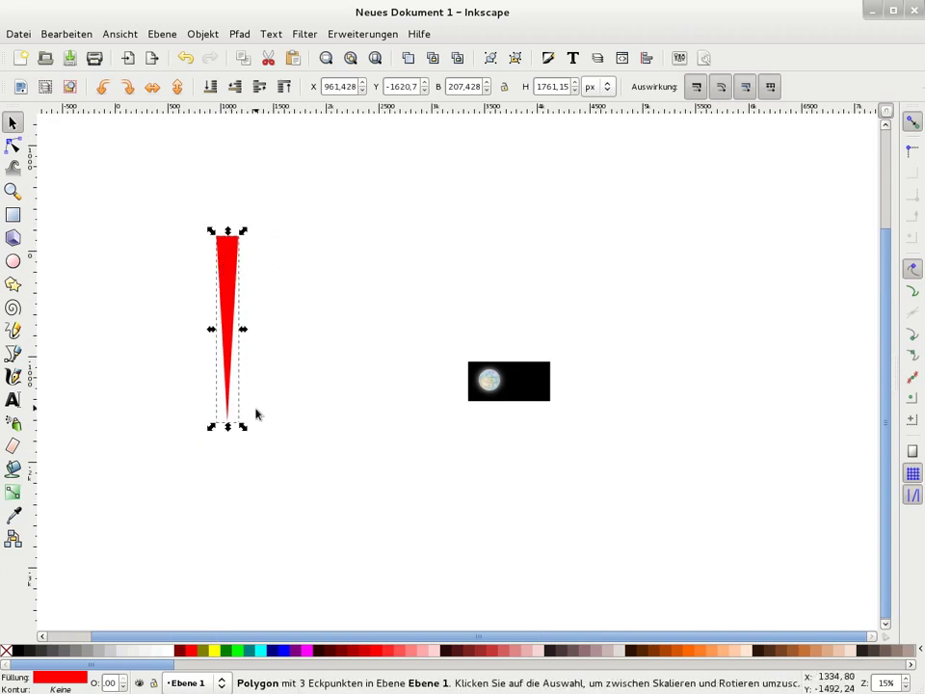
Move the wedge's rotation centre to its tip and rotate it clockwise in fixed angle steps.
click(362, 190)
click(236, 252)
click(237, 247)
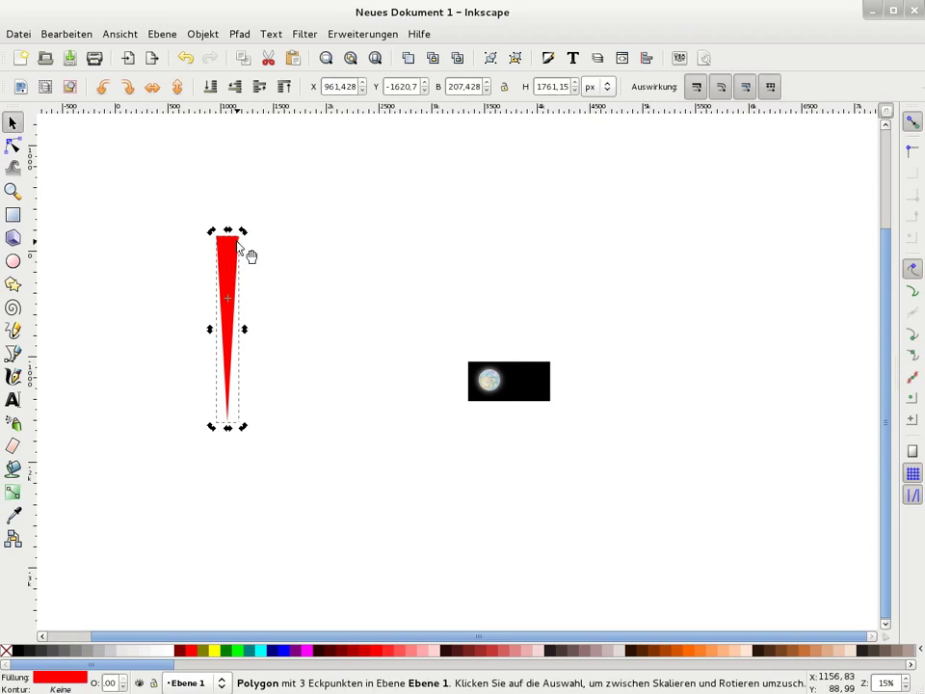
drag(228, 302, 226, 423)
key(ctrl)
mouse_move(243, 231)
mouse_down()
mouse_move(271, 253)
mouse_move(323, 258)
mouse_move(356, 300)
mouse_move(356, 280)
mouse_move(400, 332)
mouse_up()
Duplicate and rotate further wedge copies around the tip, fanning them past horizontal.
key(ctrl+d)
key(ctrl+d)
key(ctrl+d)
key(ctrl+d)
key(ctrl+d)
key(ctrl+d)
click(392, 314)
drag(392, 309, 421, 411)
key(ctrl+d)
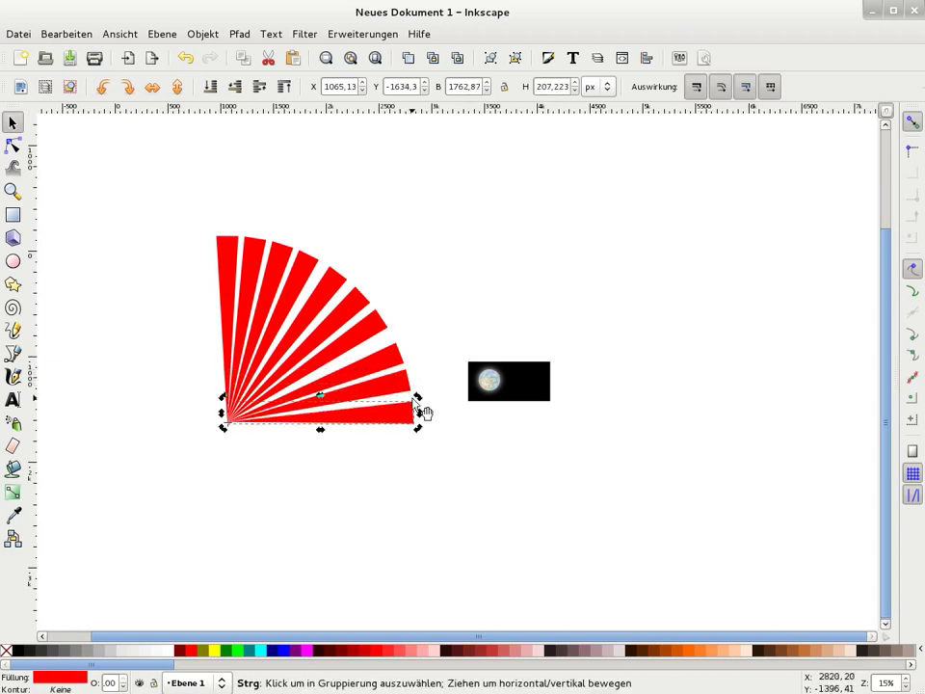
drag(417, 399, 419, 443)
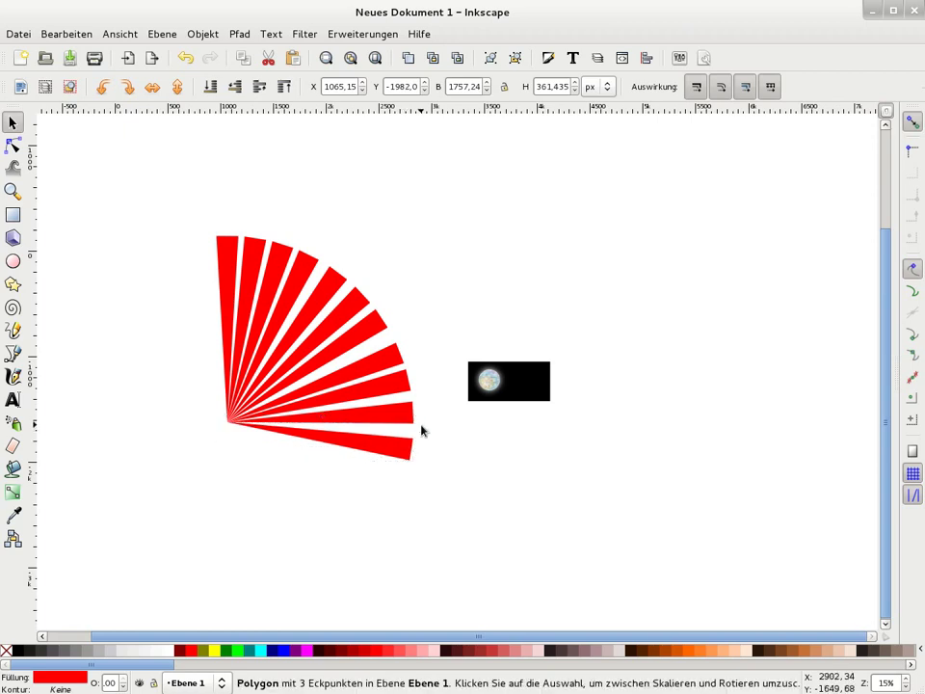
click(421, 431)
click(401, 440)
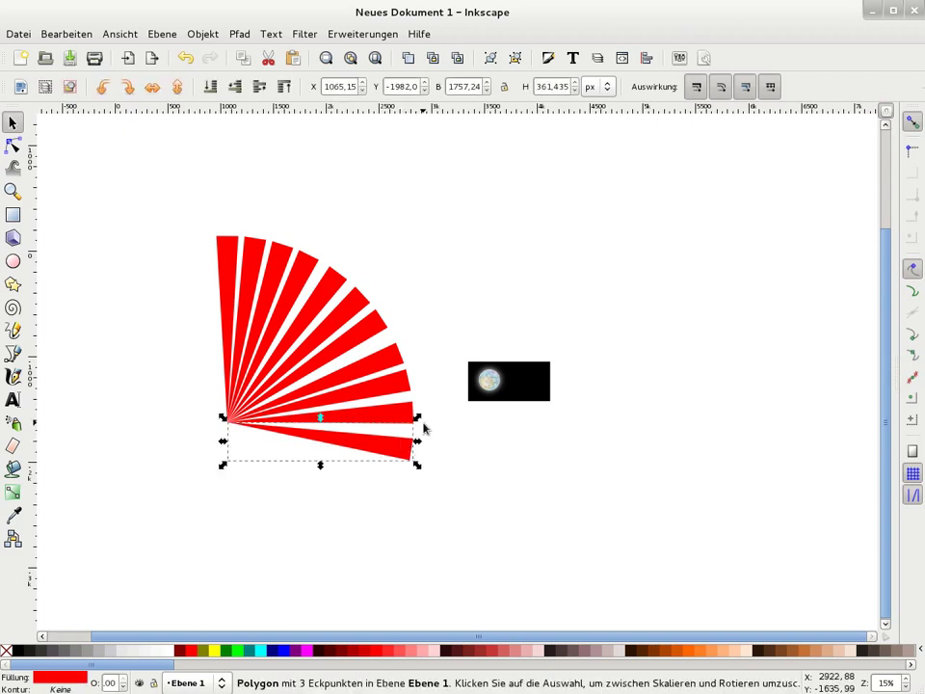
Stamp more rotated red wedge copies, sweeping from straight up round the bottom to pointing left.
click(395, 441)
mouse_move(417, 417)
mouse_down()
mouse_move(398, 449)
mouse_move(411, 451)
mouse_move(392, 463)
mouse_up()
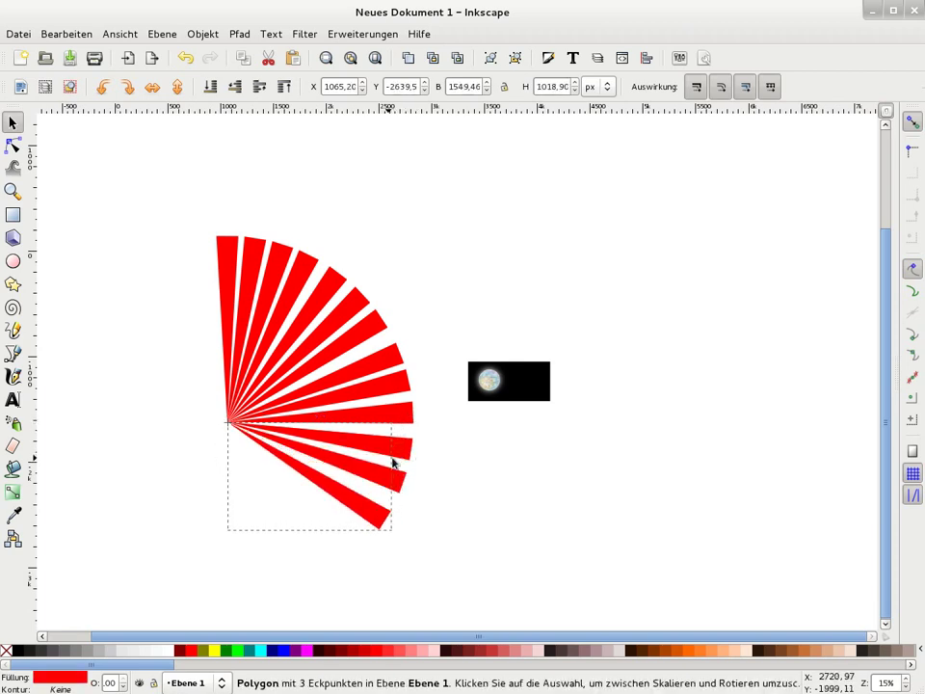
mouse_move(397, 418)
mouse_down()
mouse_move(394, 452)
mouse_move(362, 459)
mouse_move(342, 435)
mouse_move(332, 448)
mouse_move(292, 438)
mouse_up()
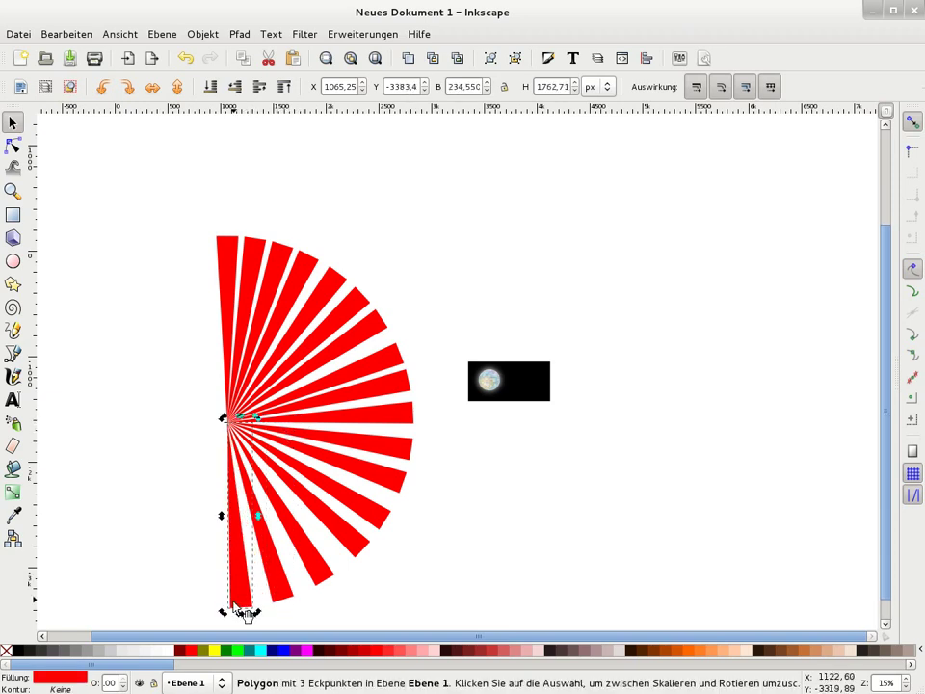
mouse_move(225, 613)
mouse_down()
mouse_move(156, 597)
mouse_move(81, 554)
mouse_up()
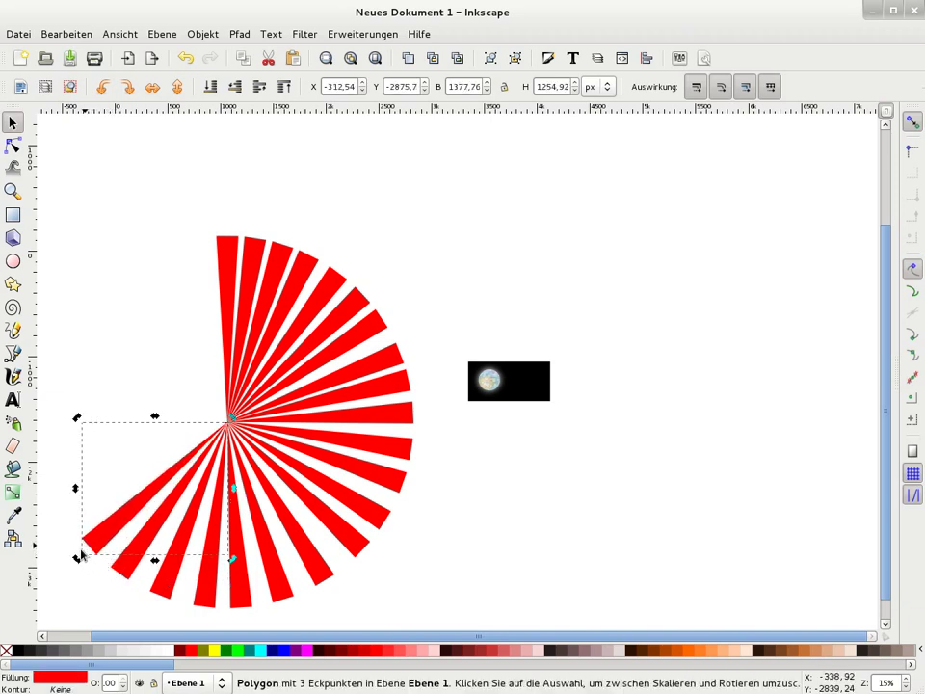
mouse_move(78, 565)
mouse_down()
mouse_move(62, 529)
mouse_move(43, 513)
mouse_move(33, 437)
mouse_move(47, 444)
mouse_up()
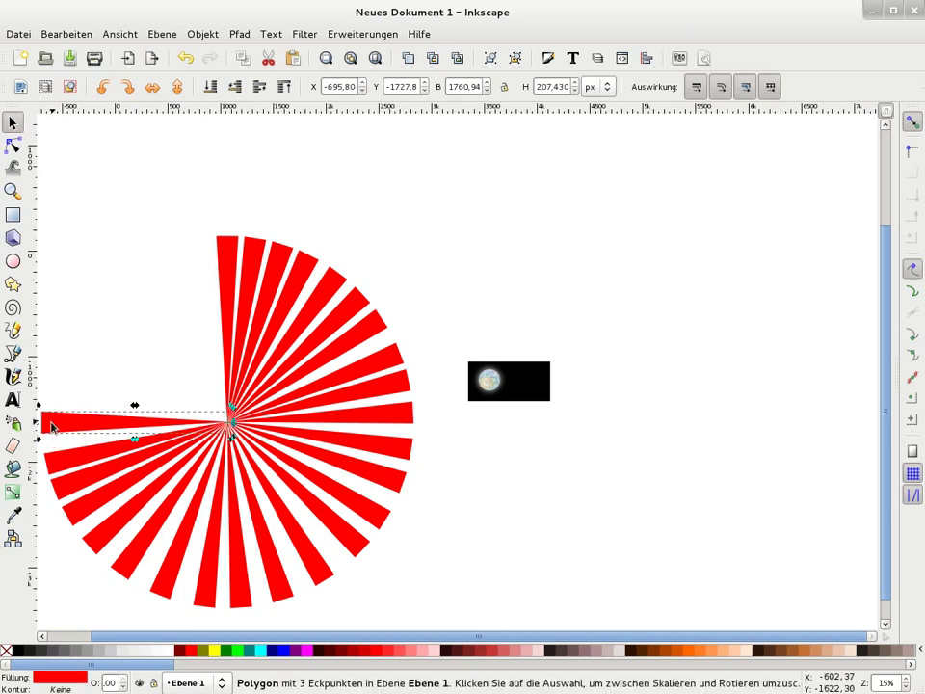
drag(149, 642, 128, 643)
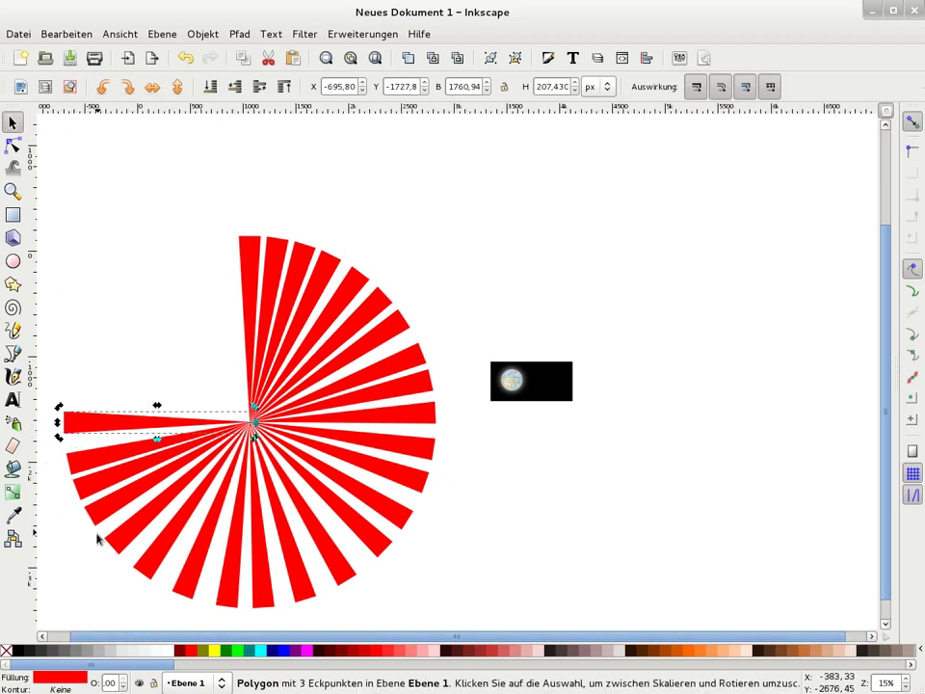
Fill the upper-left quarter with wedges to close the sunburst circle, then zoom out.
mouse_move(60, 406)
mouse_down()
mouse_move(72, 368)
mouse_move(97, 354)
mouse_move(87, 327)
mouse_move(103, 305)
mouse_move(149, 259)
mouse_move(206, 233)
mouse_up()
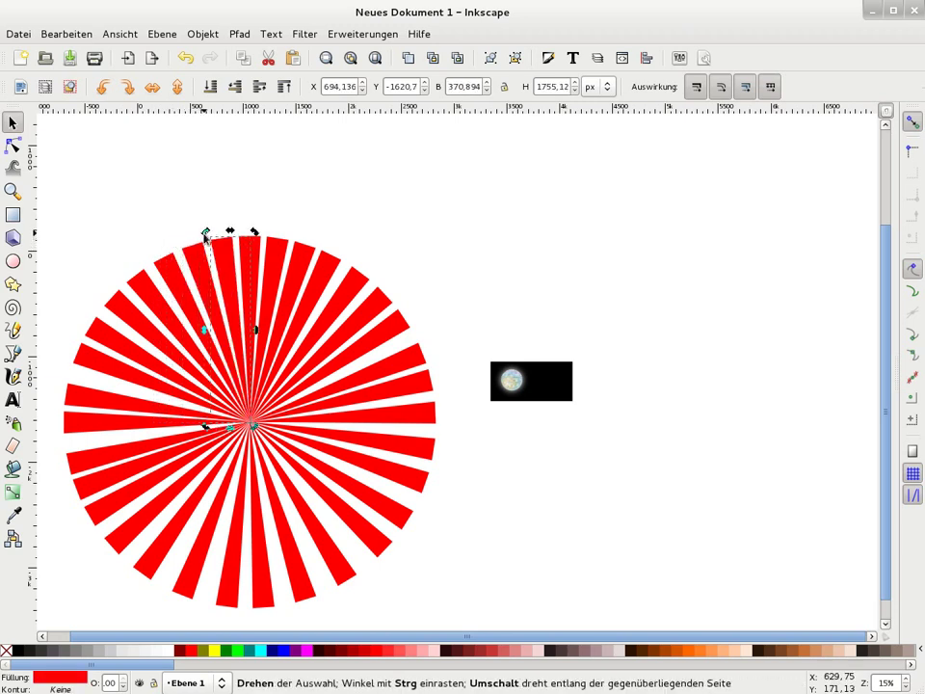
key(minus)
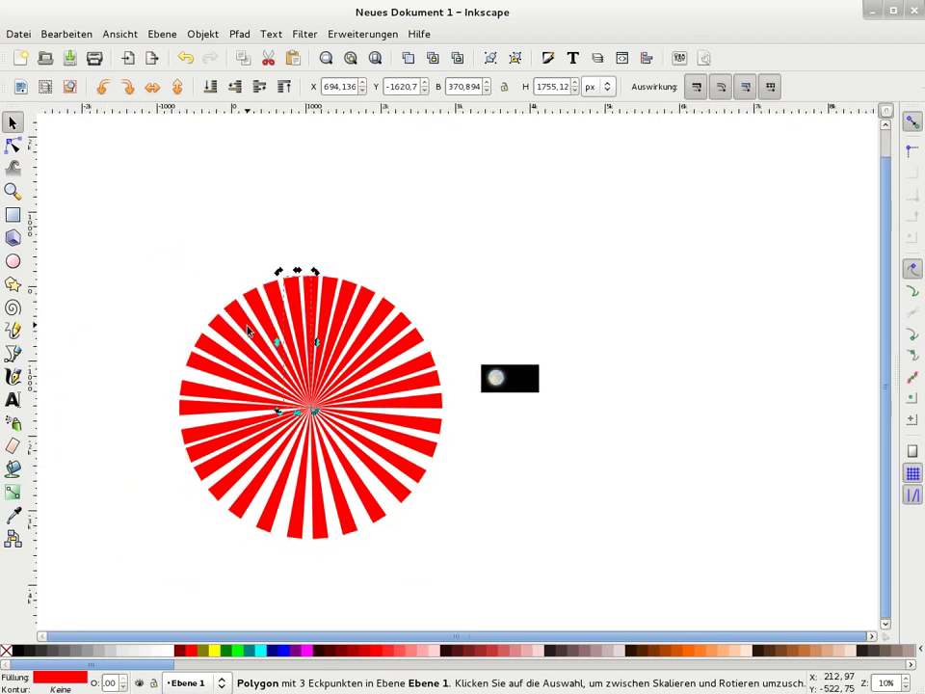
Select all 33 red ray wedges and randomize their hue, saturation and lightness.
click(500, 237)
drag(120, 235, 459, 582)
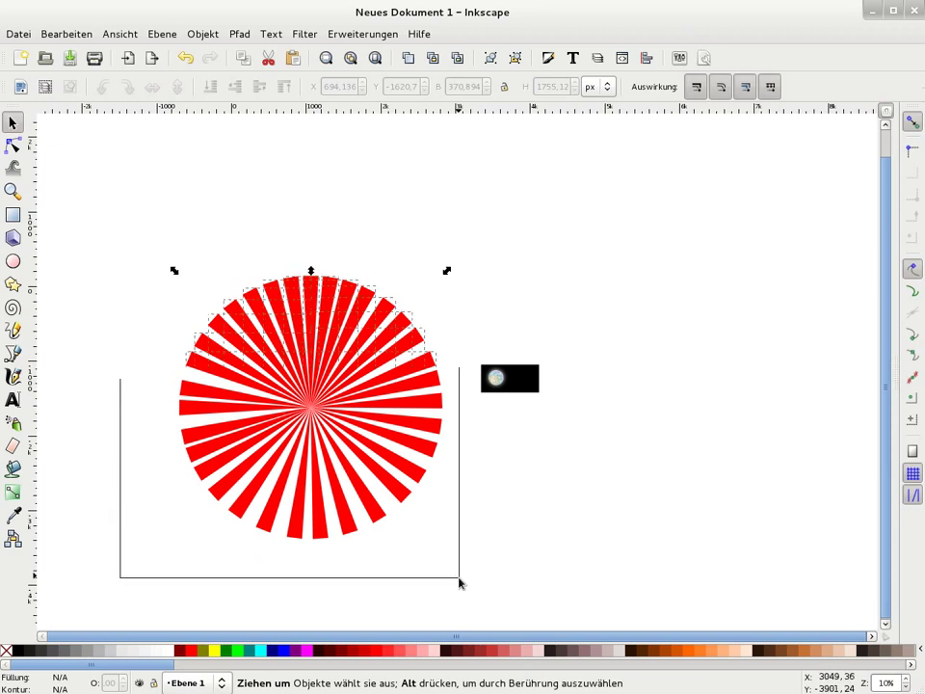
drag(459, 579, 459, 579)
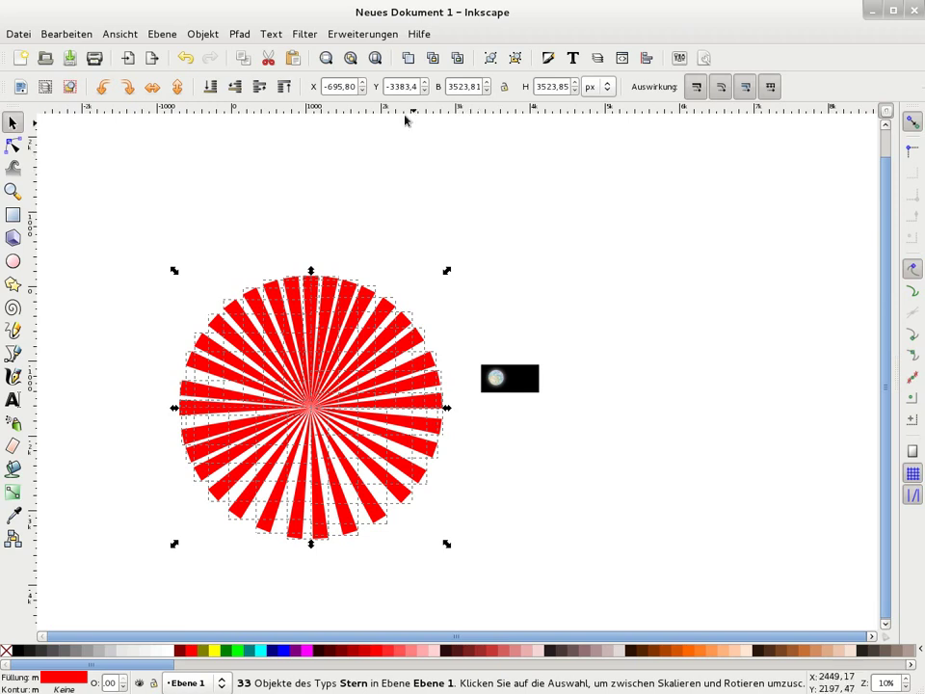
click(338, 34)
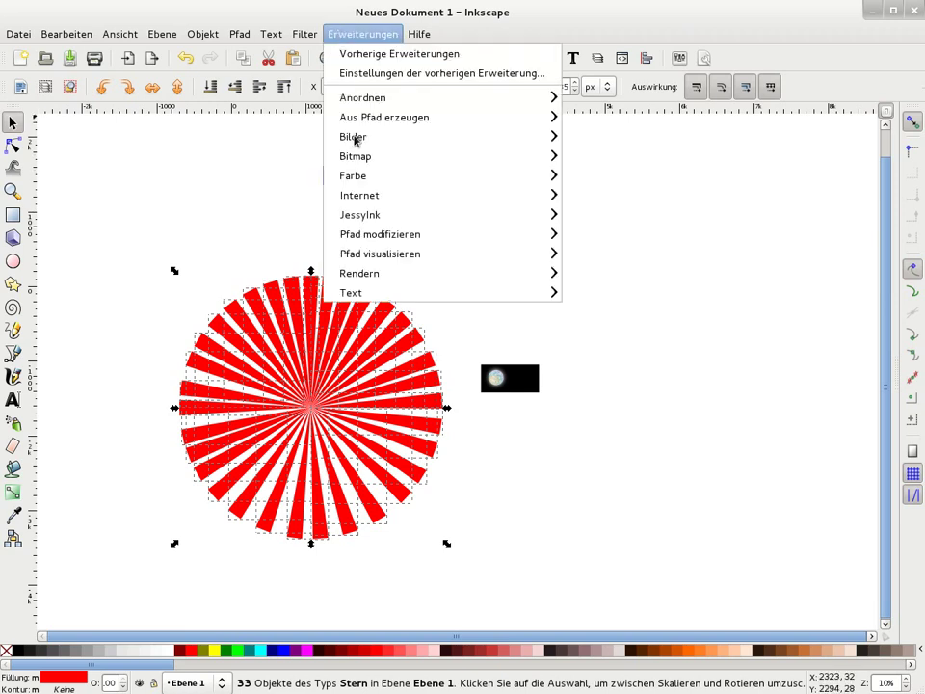
mouse_move(353, 175)
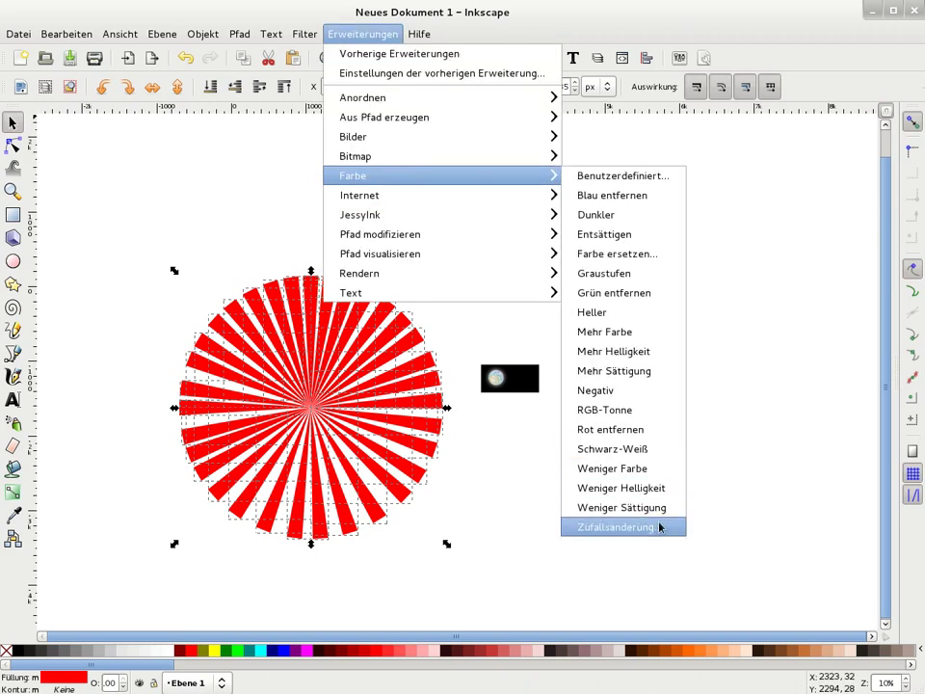
click(659, 527)
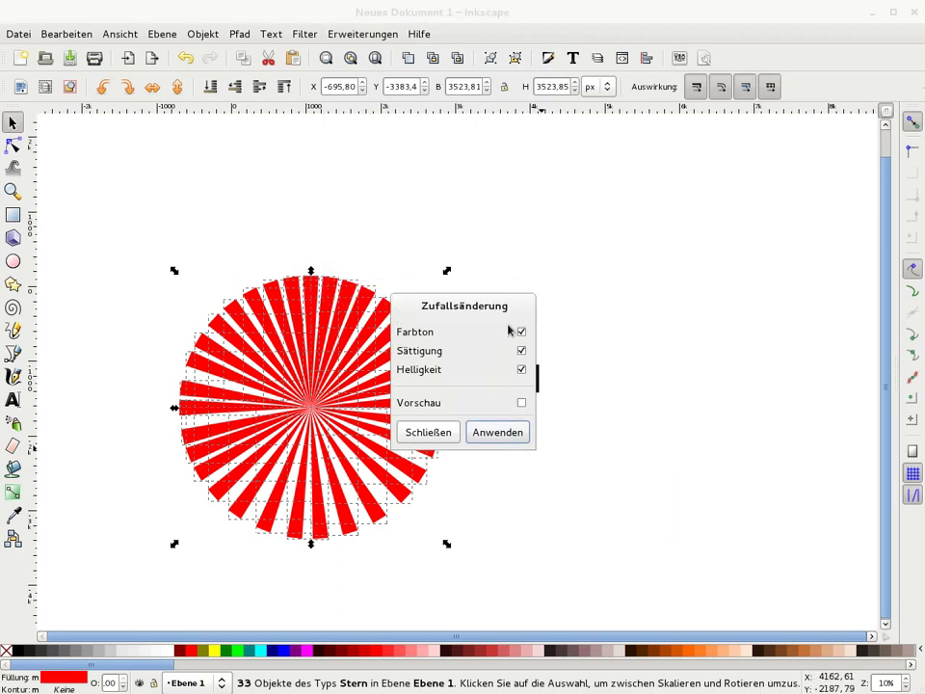
click(485, 440)
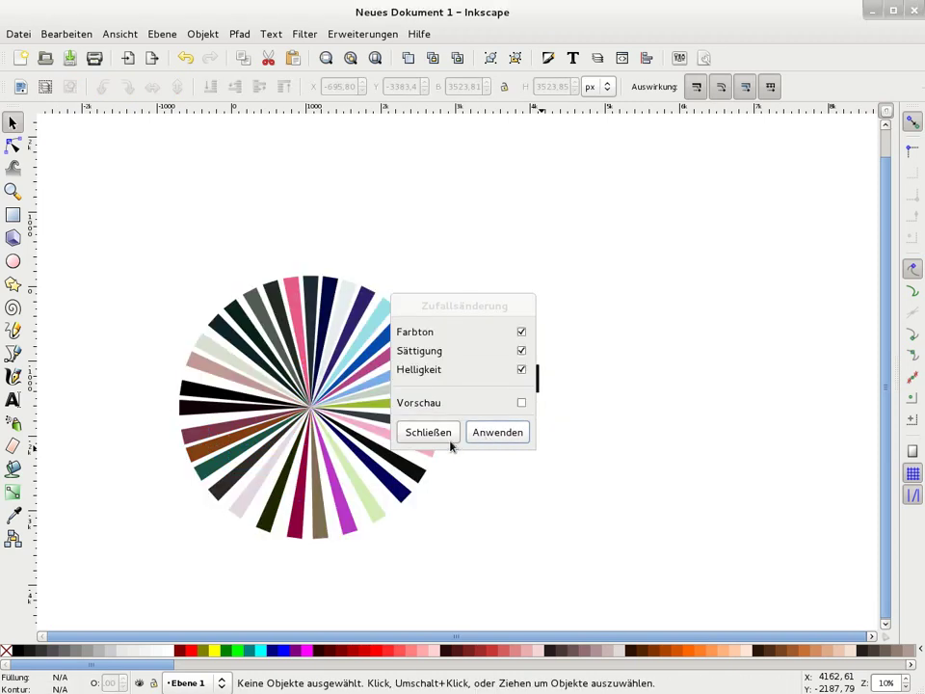
click(446, 435)
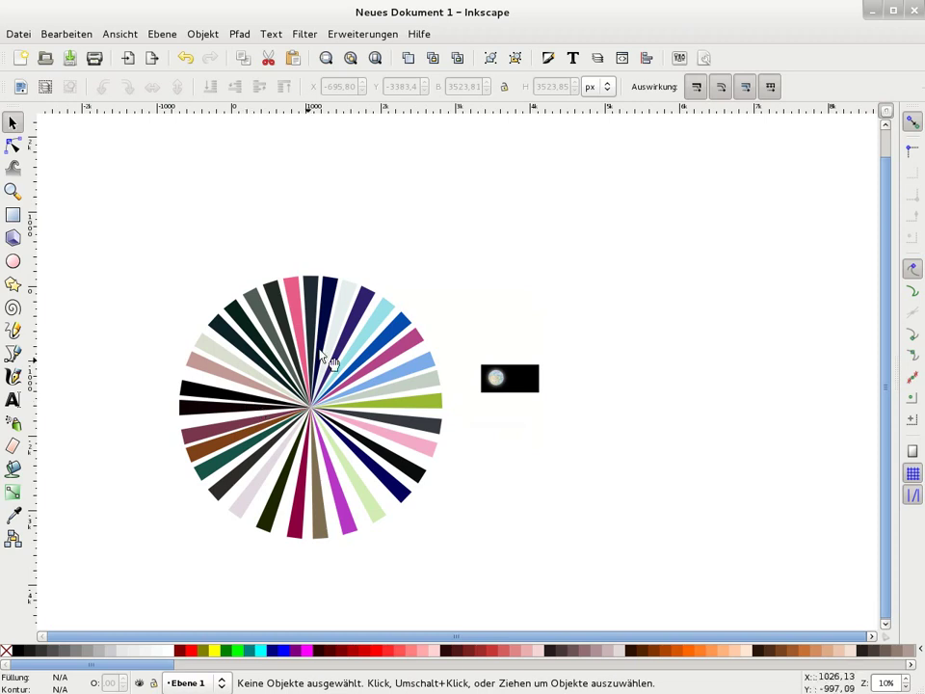
Group the 33 rays, shrink them to about 1181 px and centre them on the disco ball.
drag(122, 228, 461, 630)
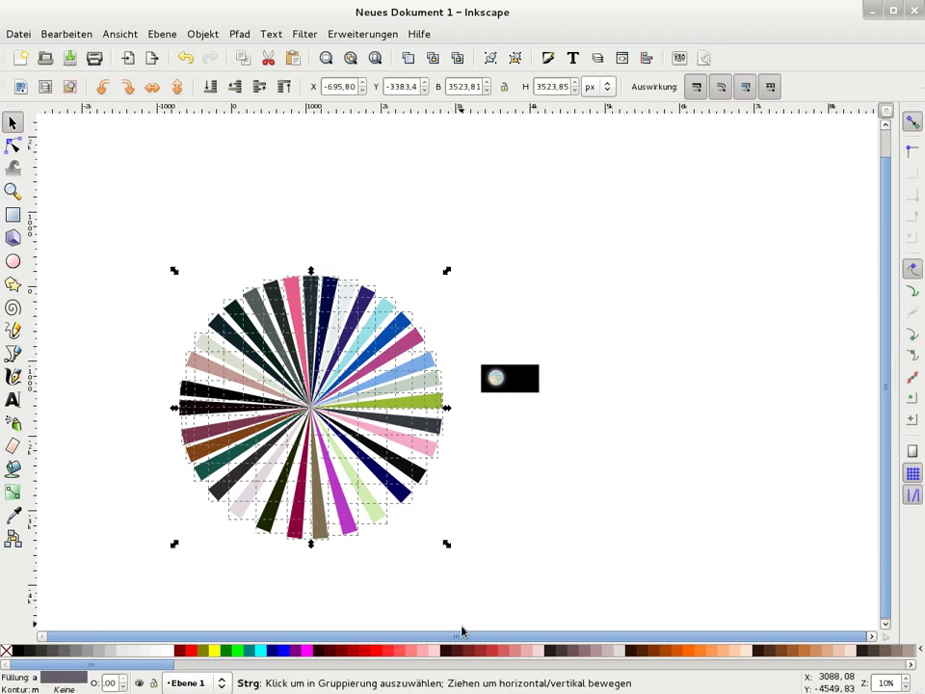
key(ctrl+g)
drag(314, 419, 509, 390)
drag(636, 245, 551, 319)
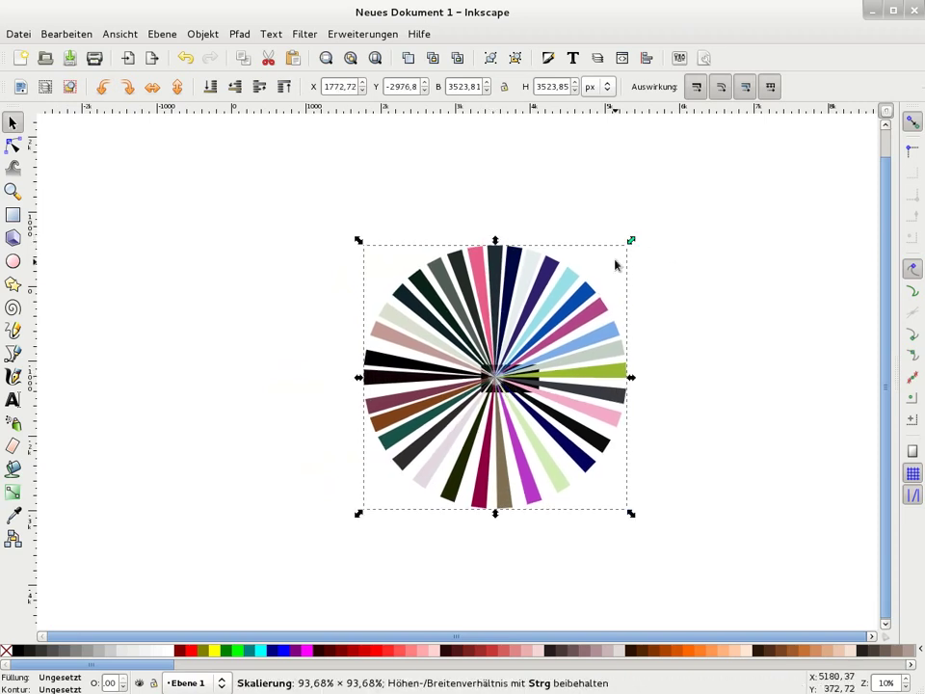
drag(417, 457, 461, 416)
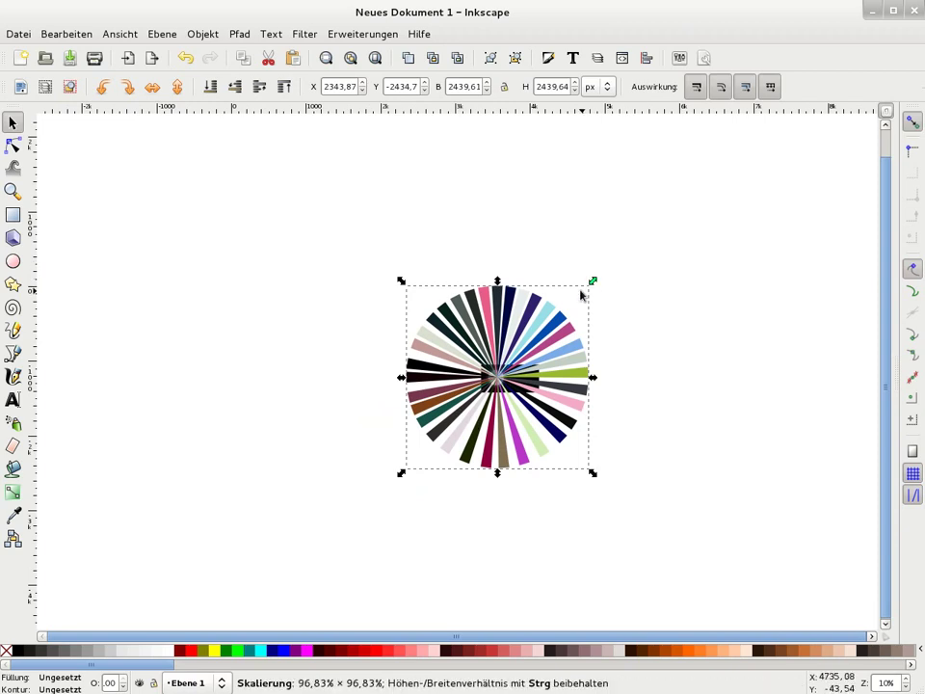
drag(592, 285, 534, 335)
drag(479, 440, 503, 414)
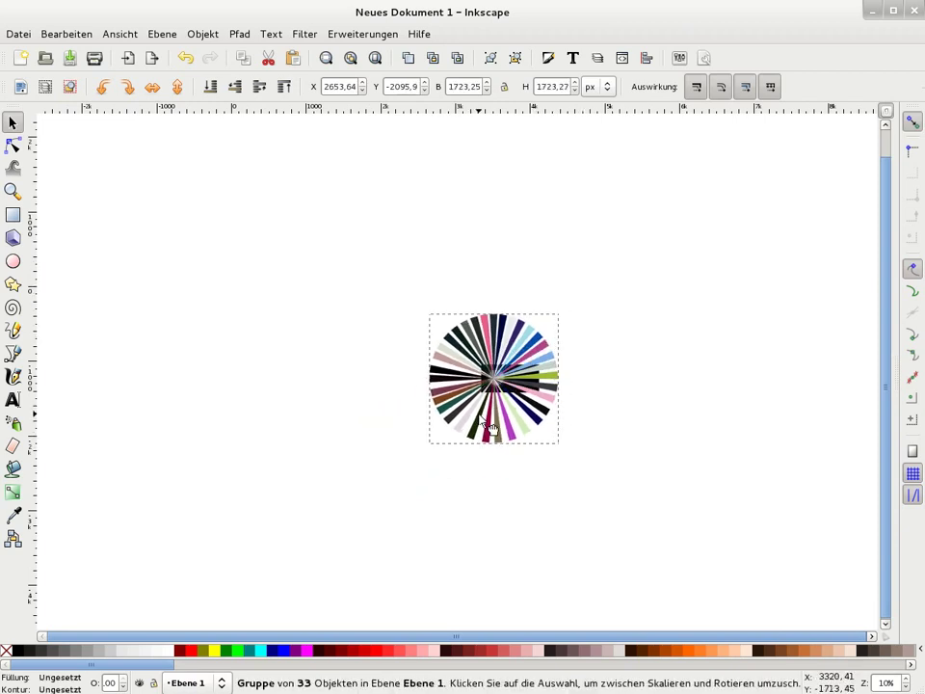
drag(563, 308, 541, 337)
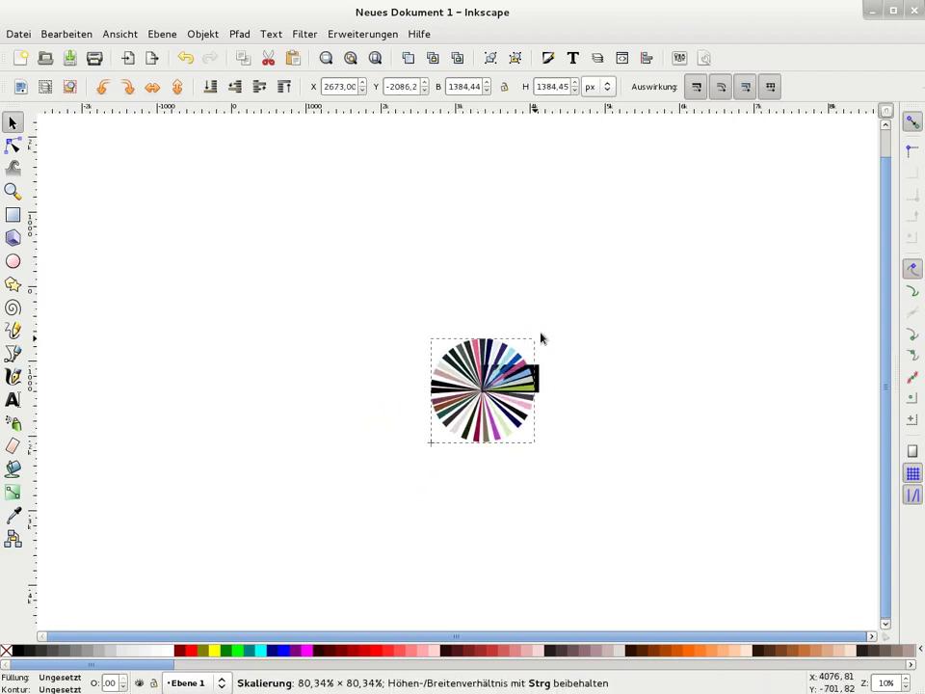
drag(462, 440, 491, 430)
drag(552, 320, 537, 339)
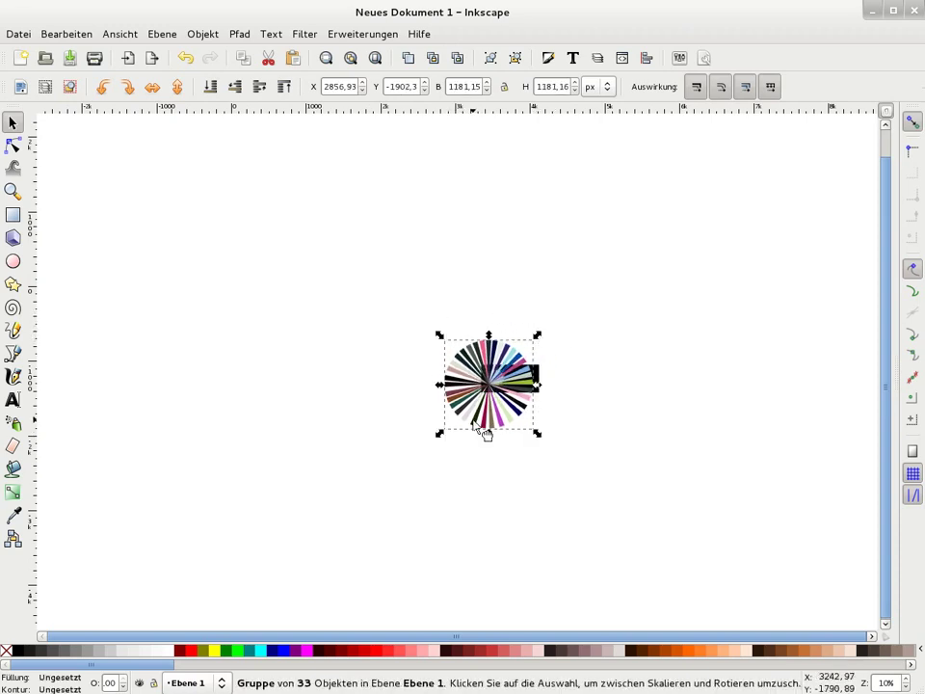
drag(487, 434, 498, 417)
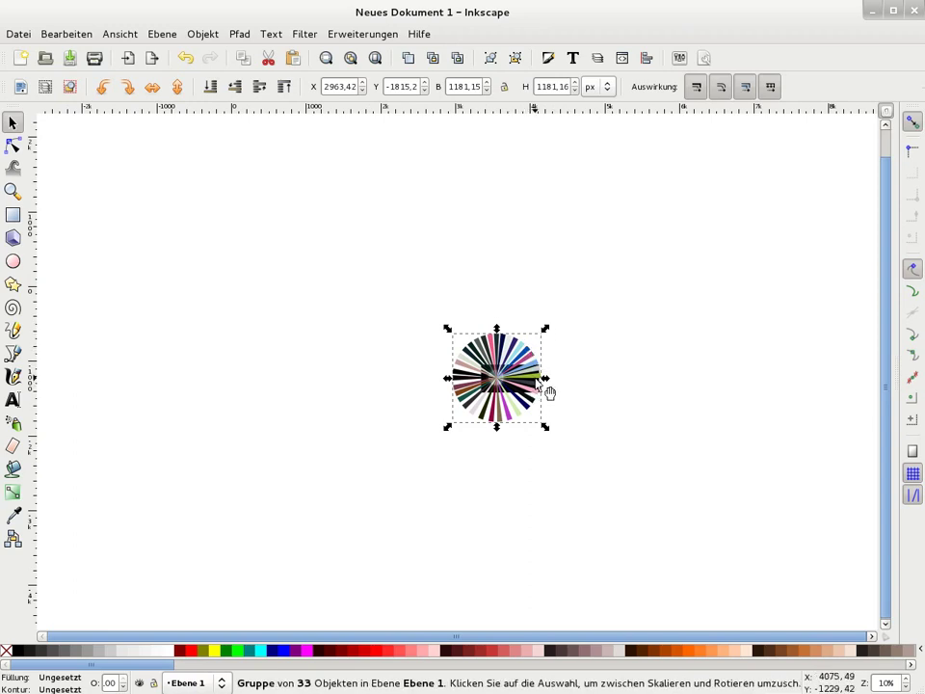
Widen the ray group to about 1243 px and nudge it left onto the ball.
key(plus)
key(plus)
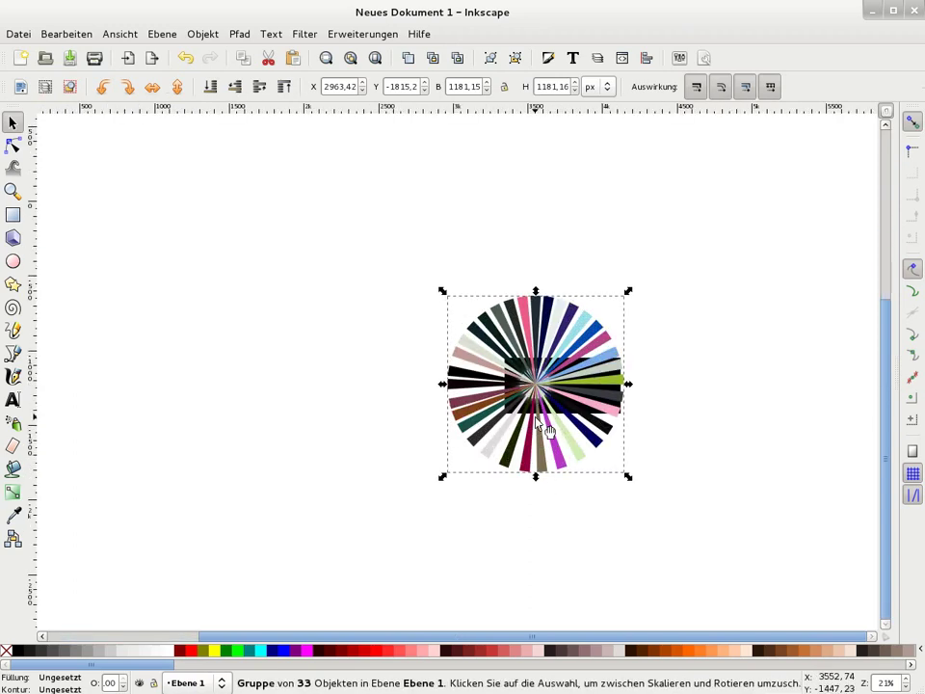
key(plus)
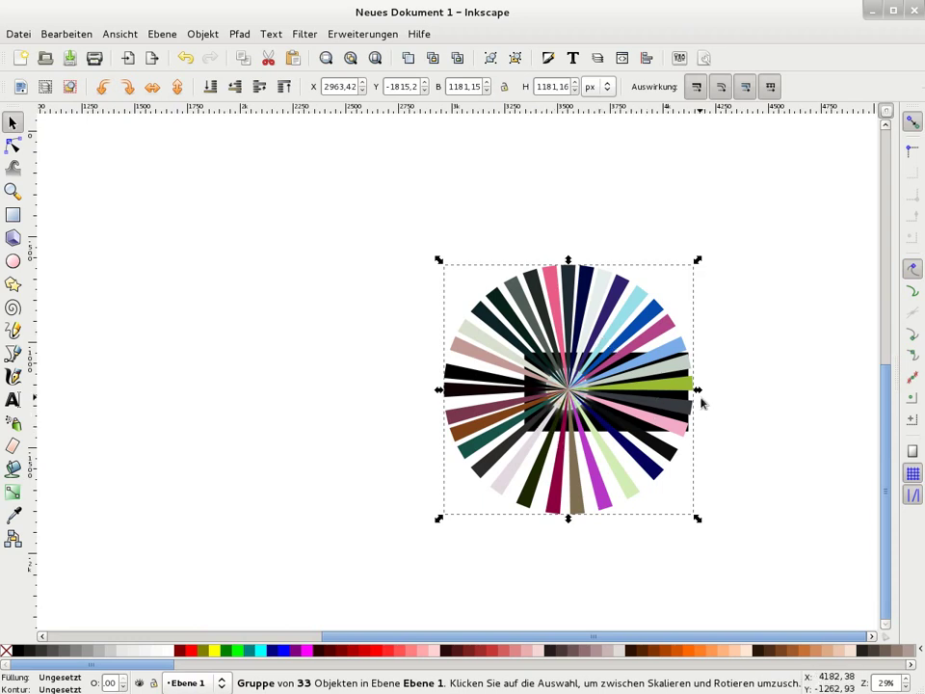
drag(700, 390, 708, 395)
drag(530, 466, 524, 469)
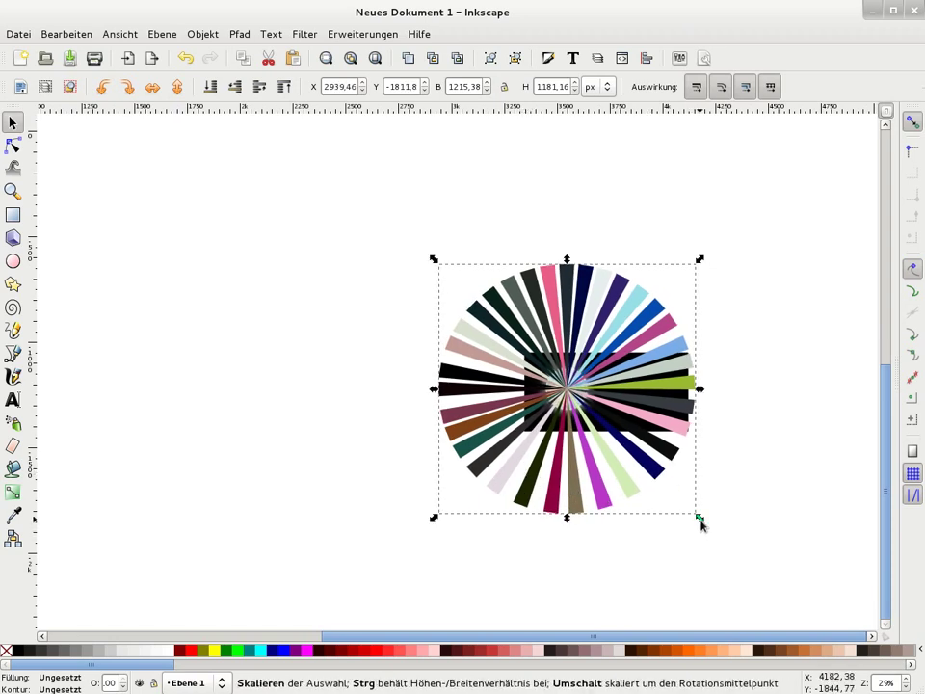
drag(701, 389, 707, 390)
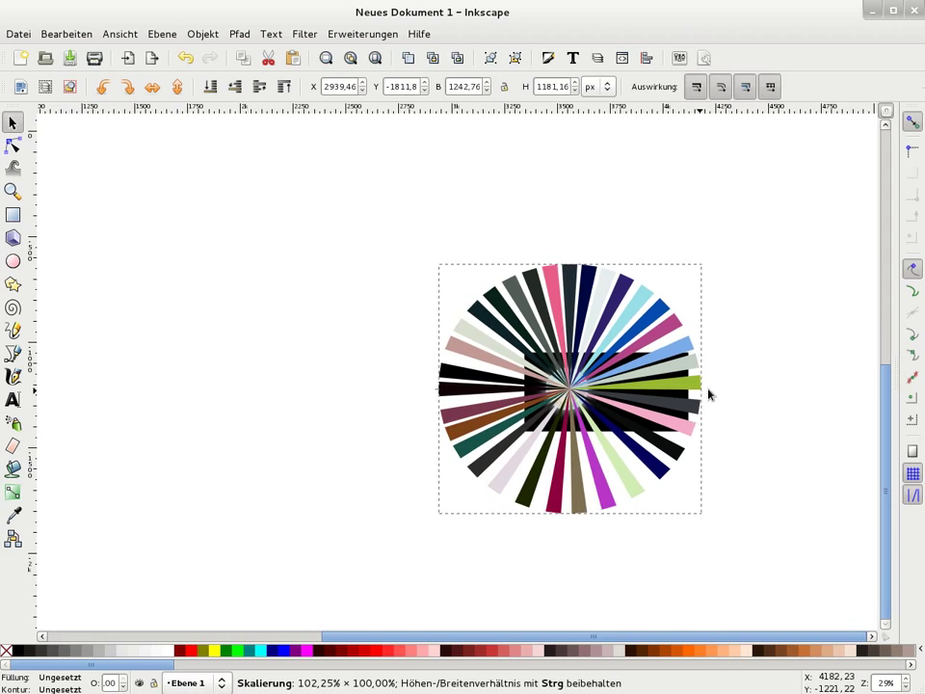
drag(556, 327, 552, 330)
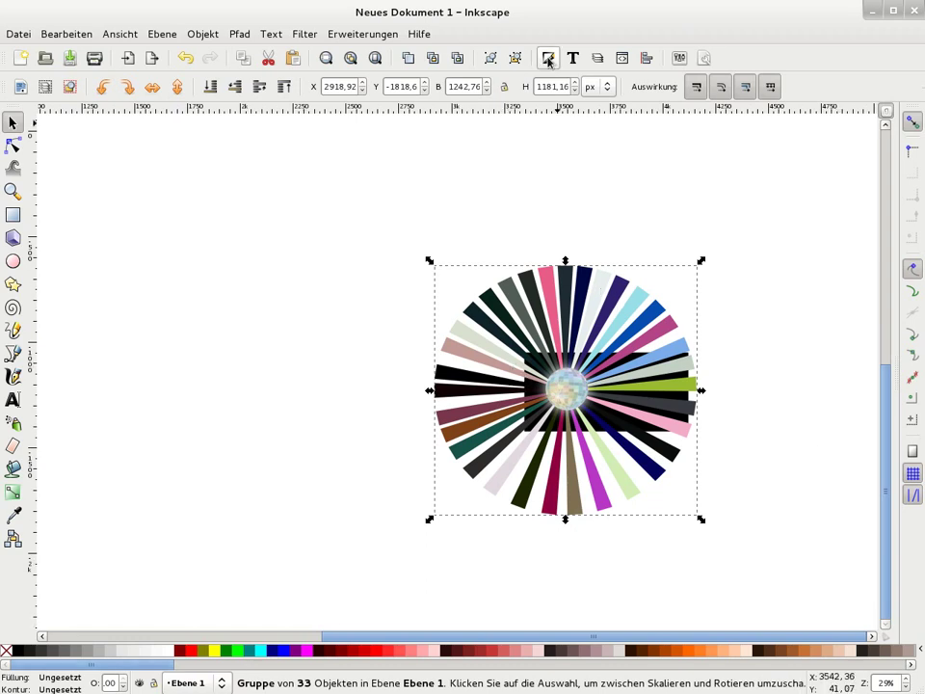
Set the ray group's opacity to 10%.
click(550, 68)
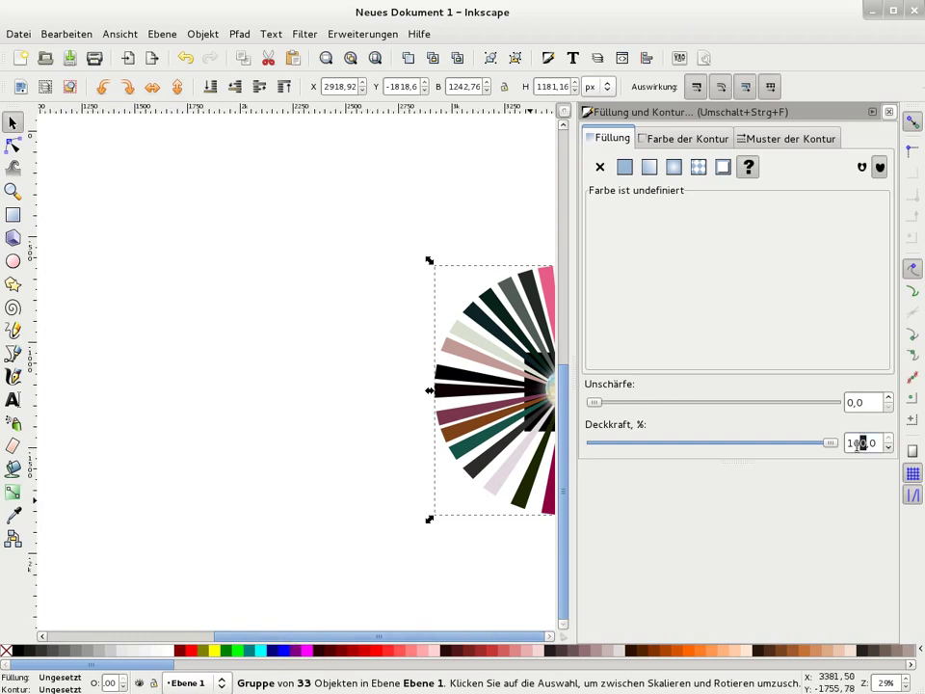
key(BackSpace)
key(Return)
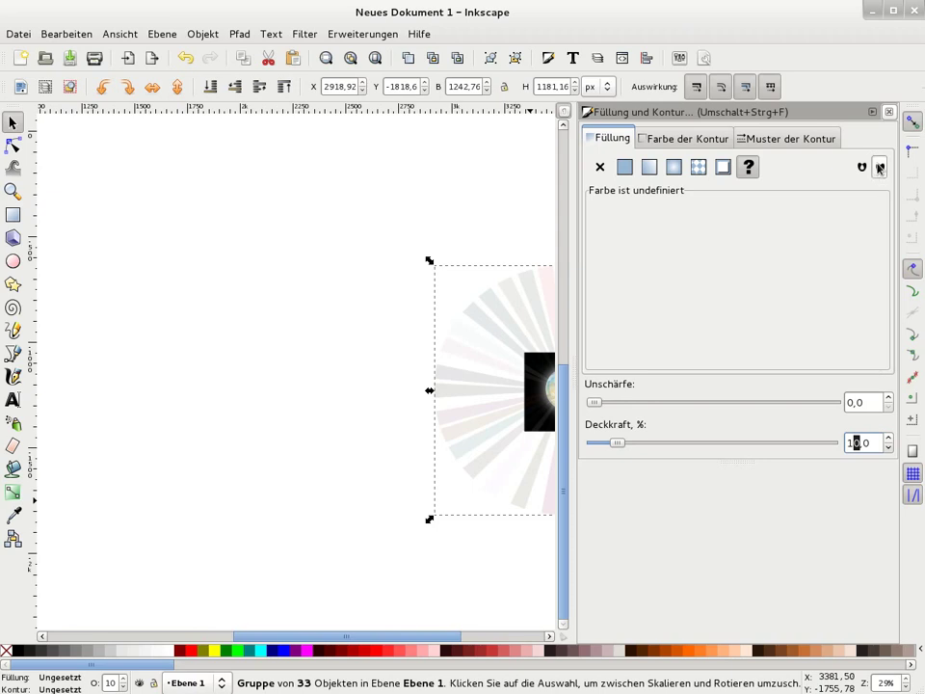
click(888, 111)
key(plus)
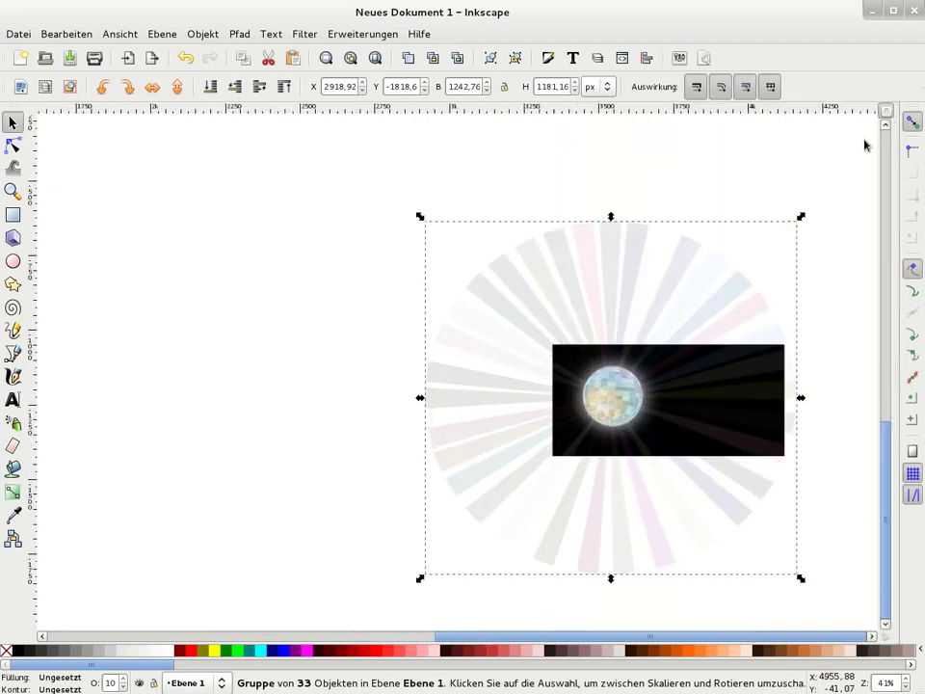
key(plus)
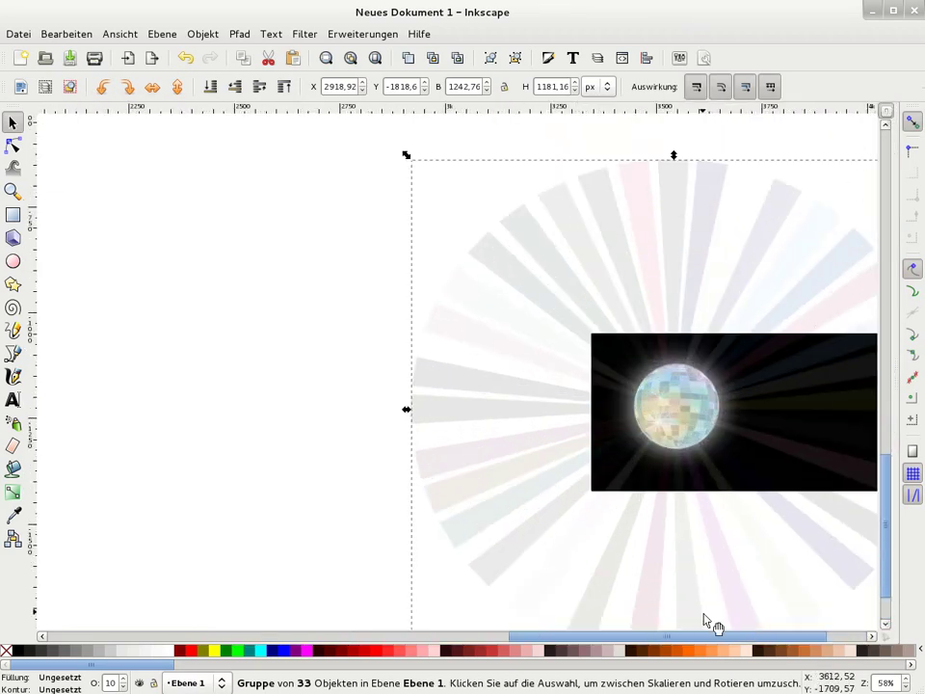
Rotate the ray group a few degrees and layer a slightly rotated duplicate, then deselect.
drag(659, 636, 698, 635)
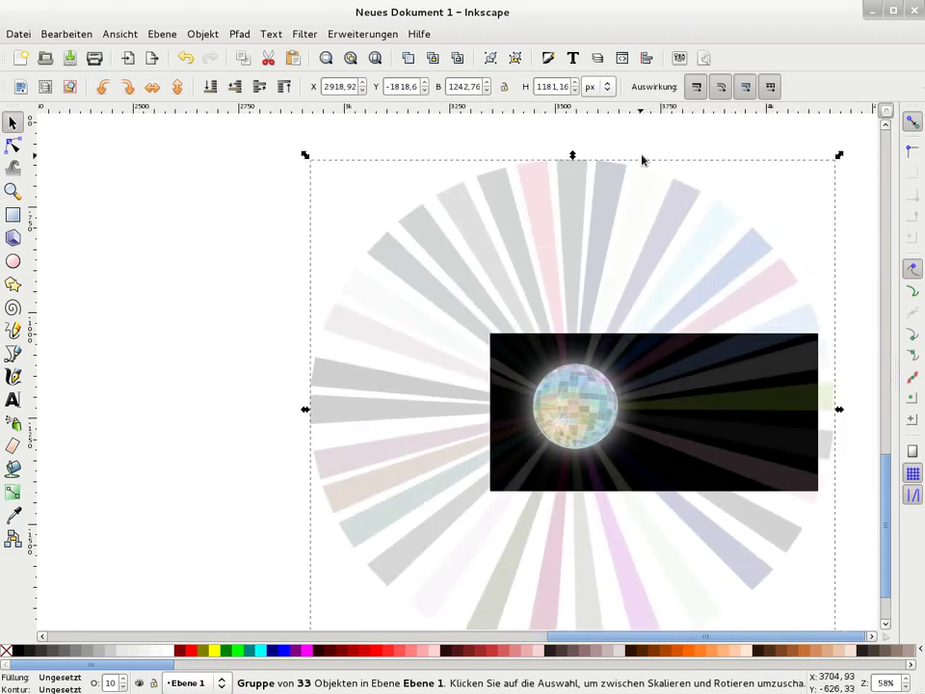
click(614, 183)
drag(838, 155, 850, 175)
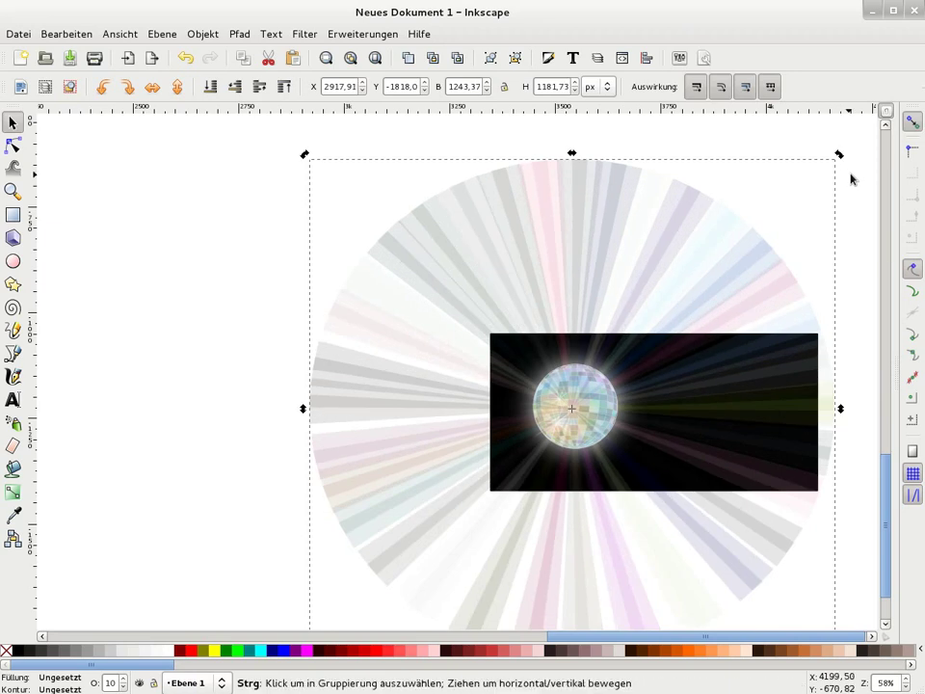
drag(839, 160, 846, 177)
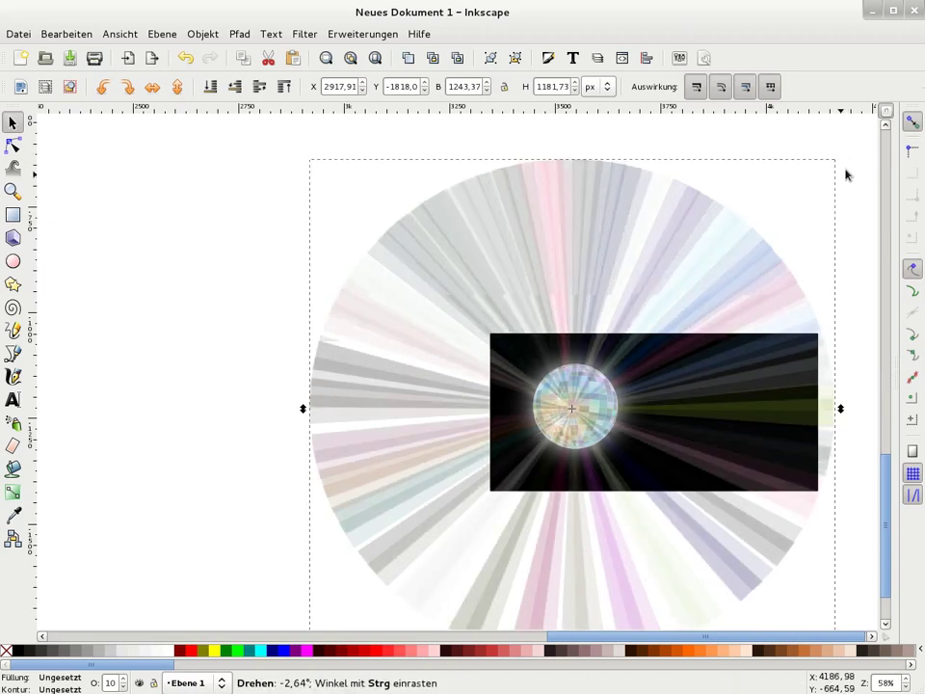
key(ctrl)
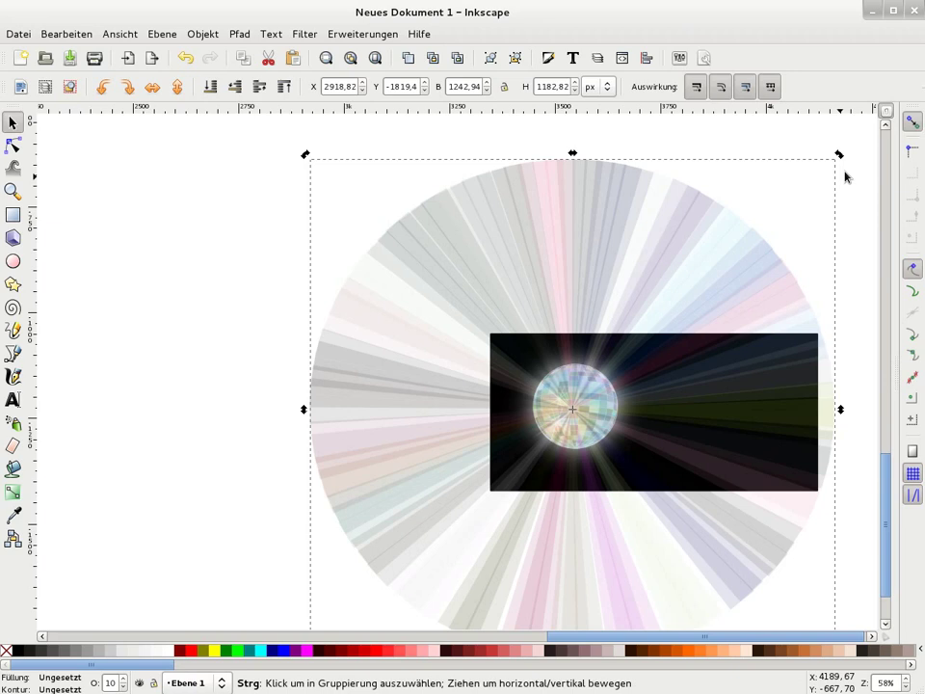
drag(839, 155, 843, 197)
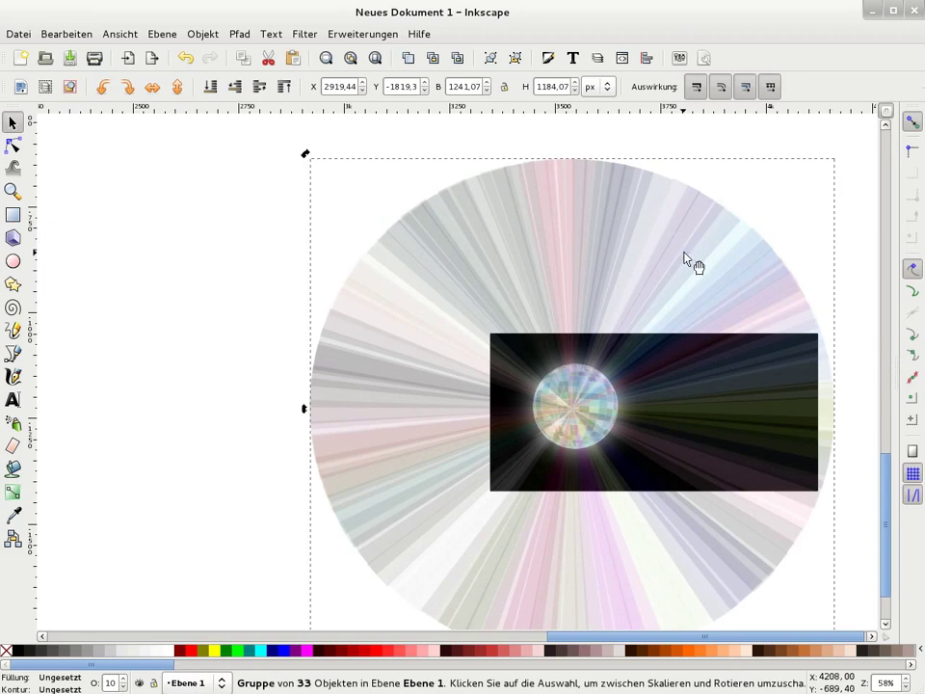
click(129, 249)
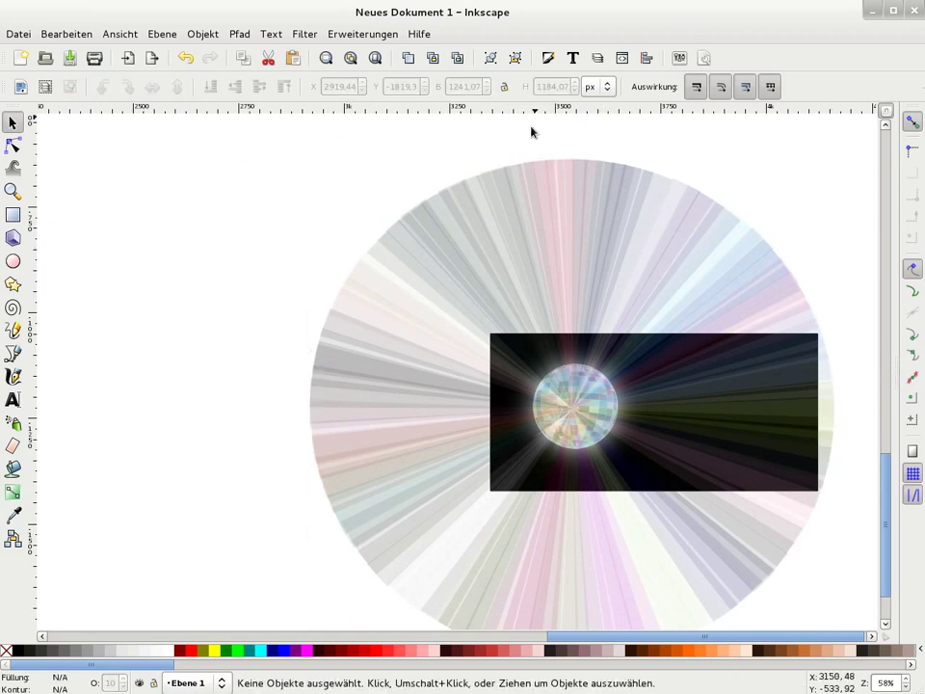
drag(569, 638, 584, 638)
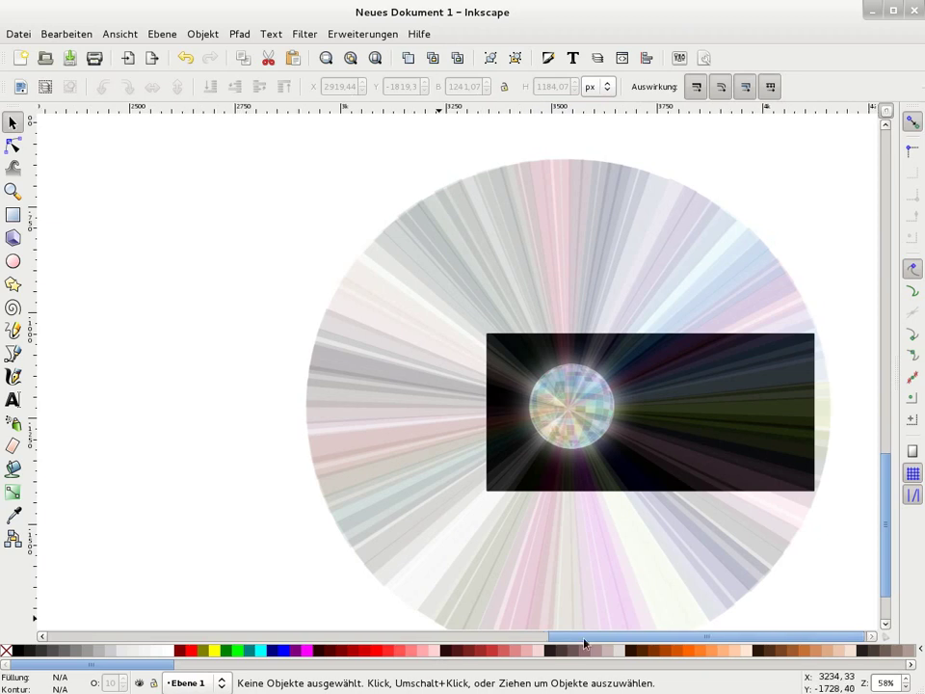